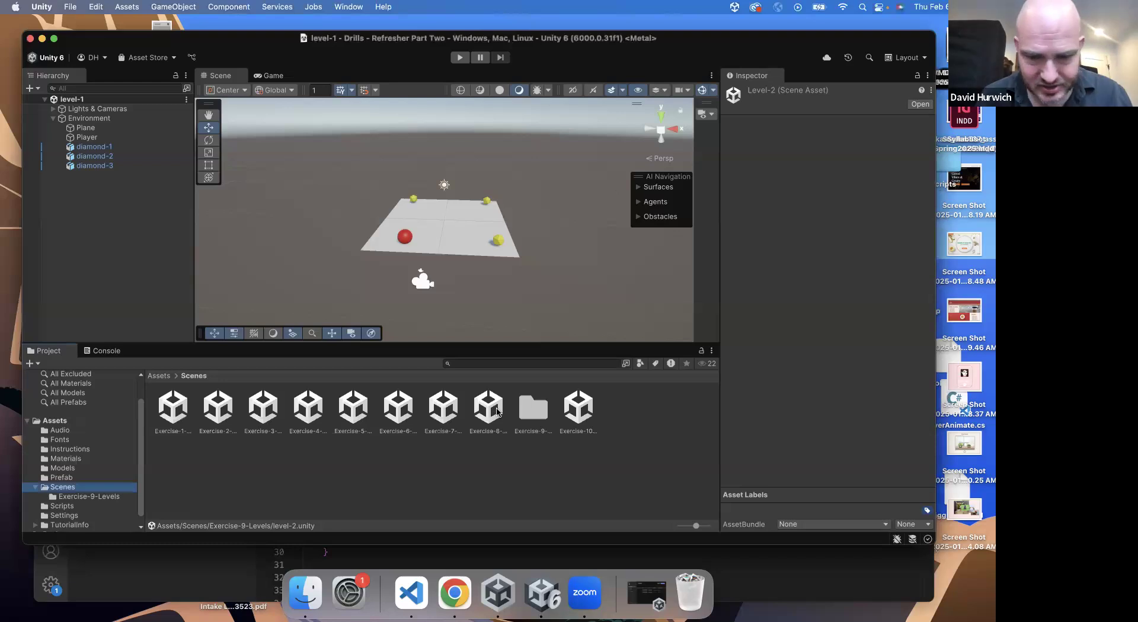
Open the level-1 scene and then the level-2 scene from the Exercise-9-Levels folder, and check level-2 in the Game and Scene views.
double_click(534, 415)
double_click(175, 419)
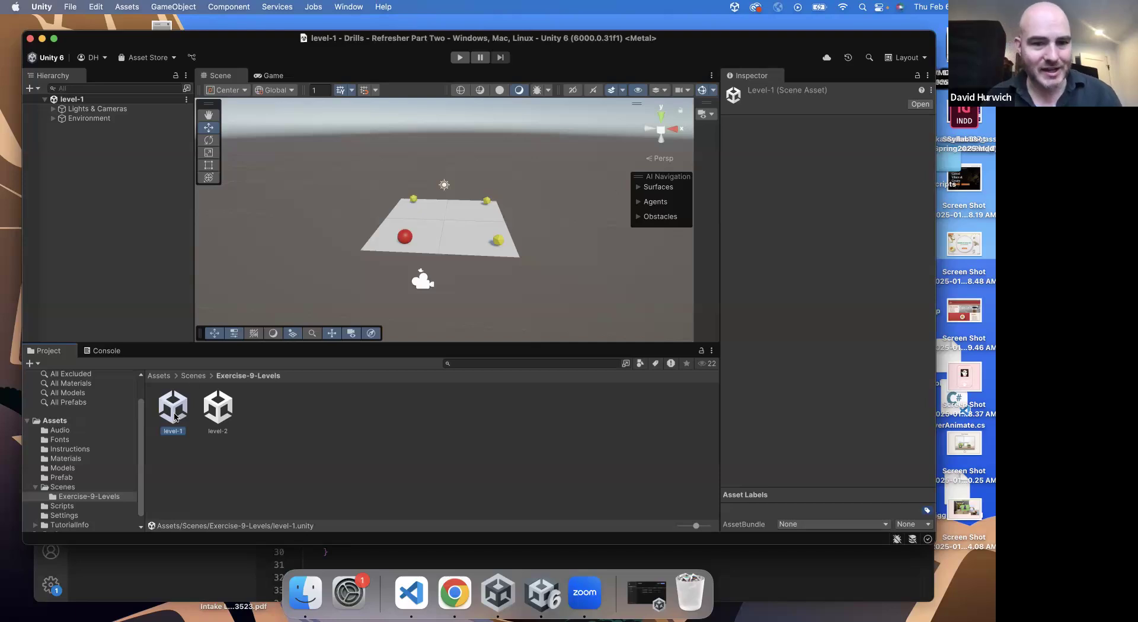
double_click(219, 411)
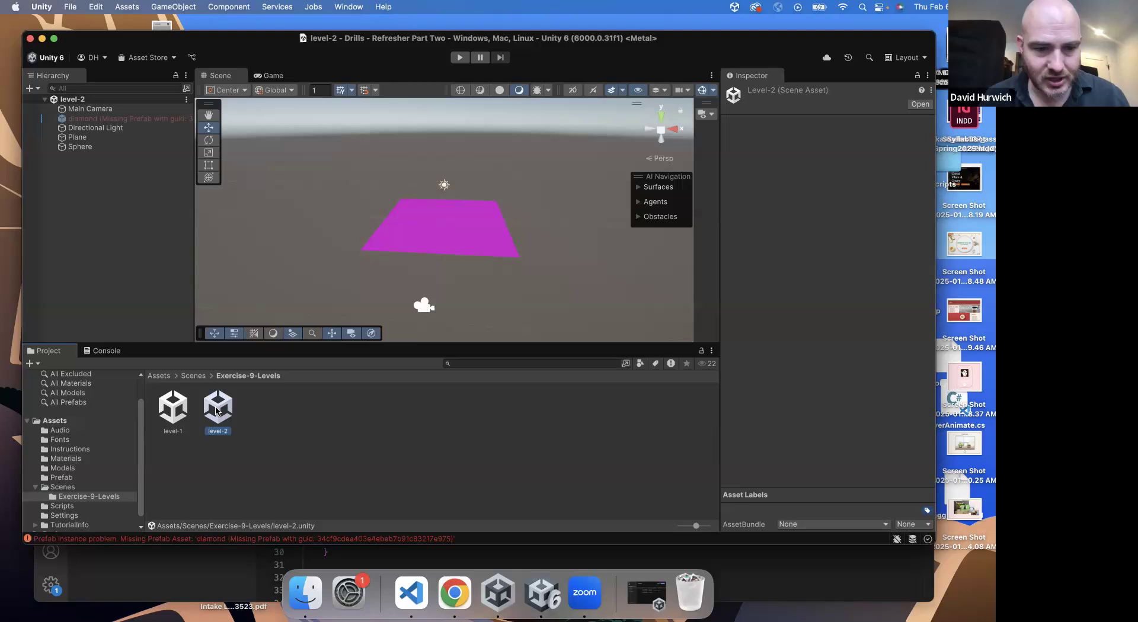
left_click(259, 76)
left_click(225, 76)
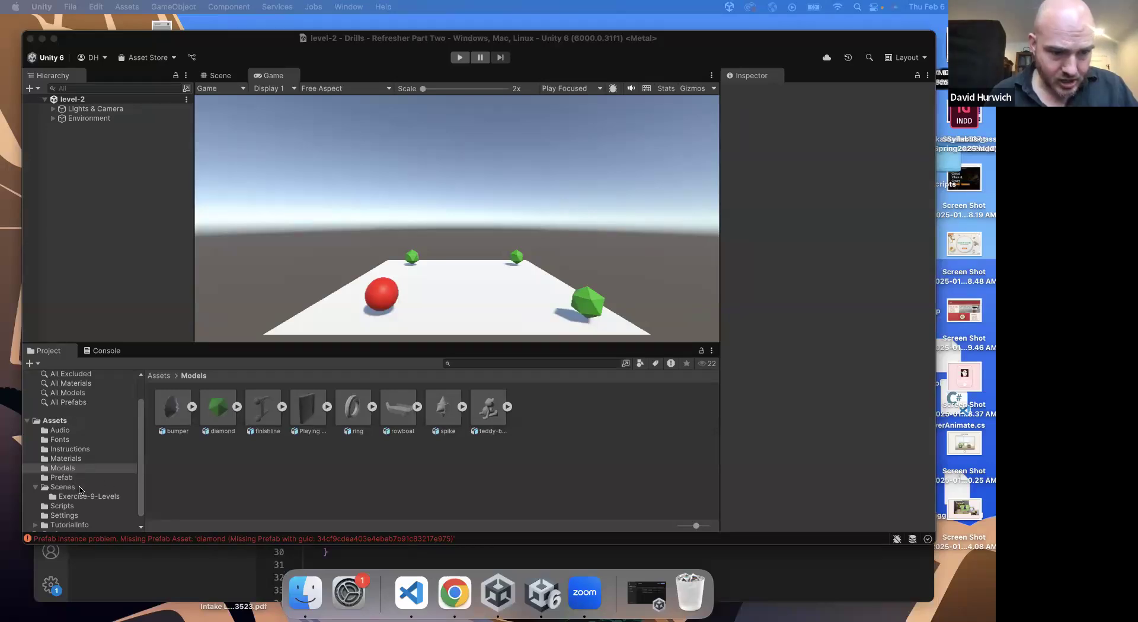
Compare the level-1 and level-2 scenes from Exercise-9-Levels in the Game view, ending with level-1 open.
left_click(75, 506)
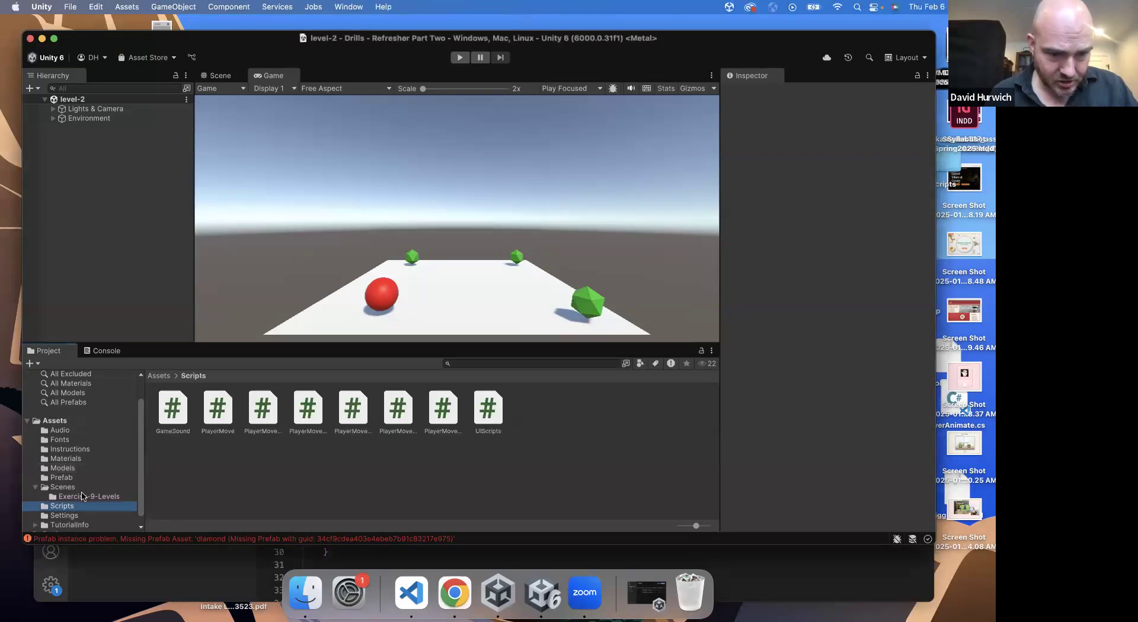
left_click(85, 497)
left_click(178, 418)
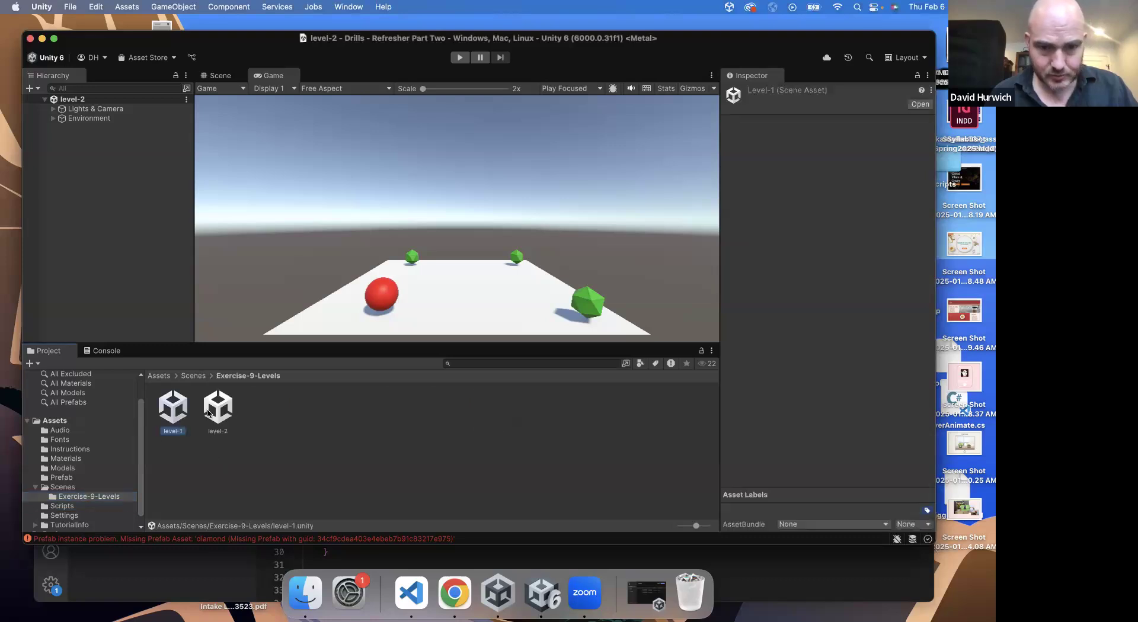
left_click(228, 408)
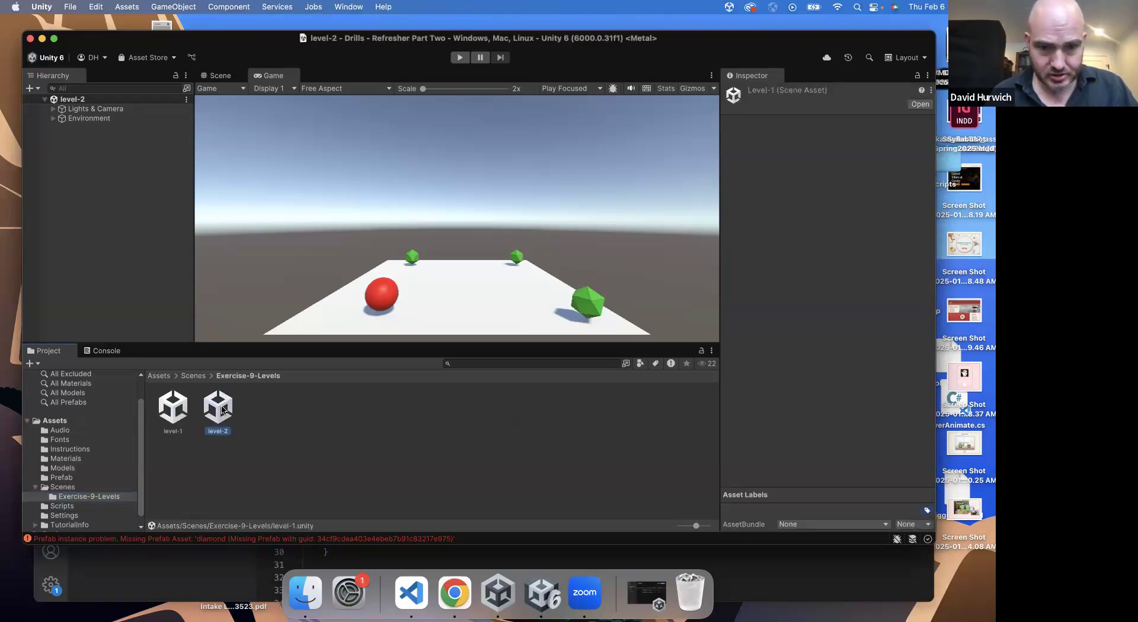
left_click(179, 416)
left_click(64, 458)
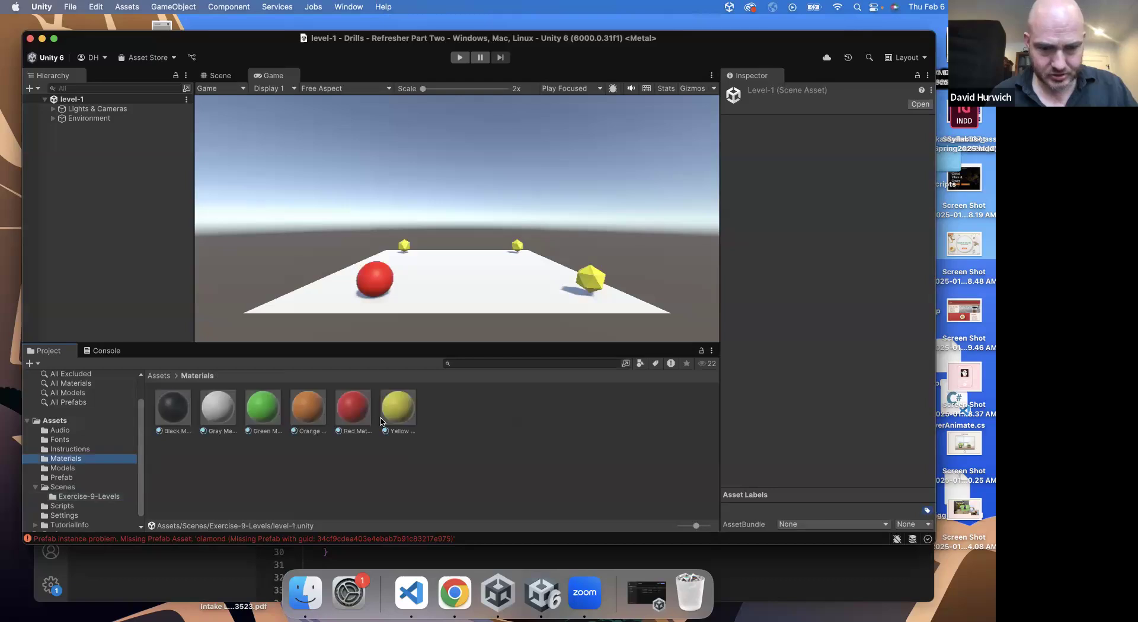
left_click(88, 498)
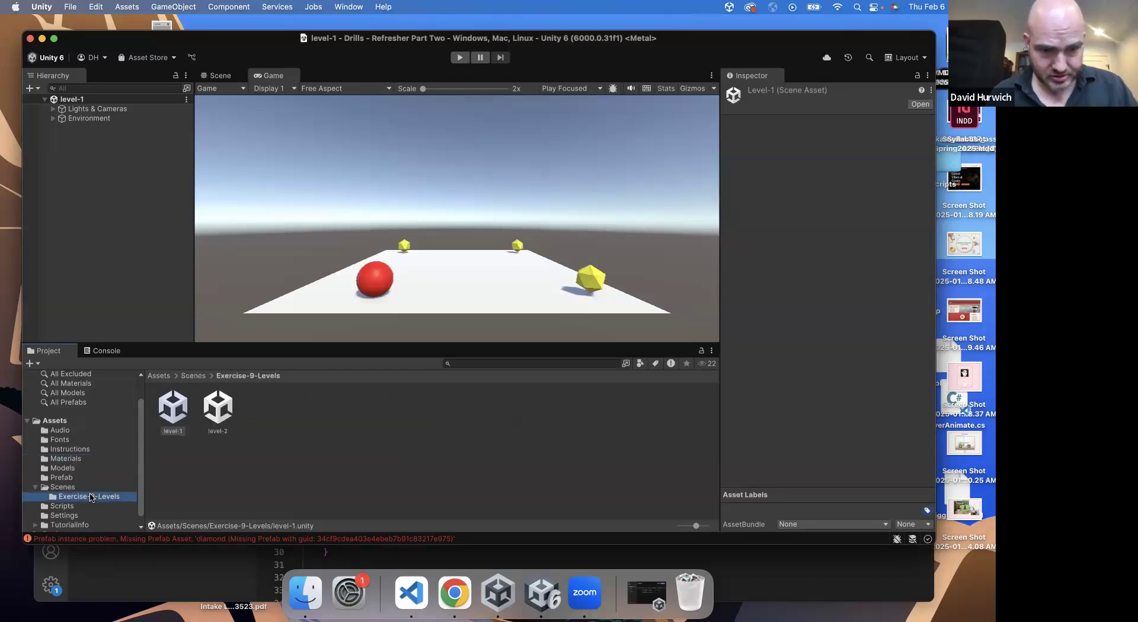
left_click(221, 408)
double_click(220, 407)
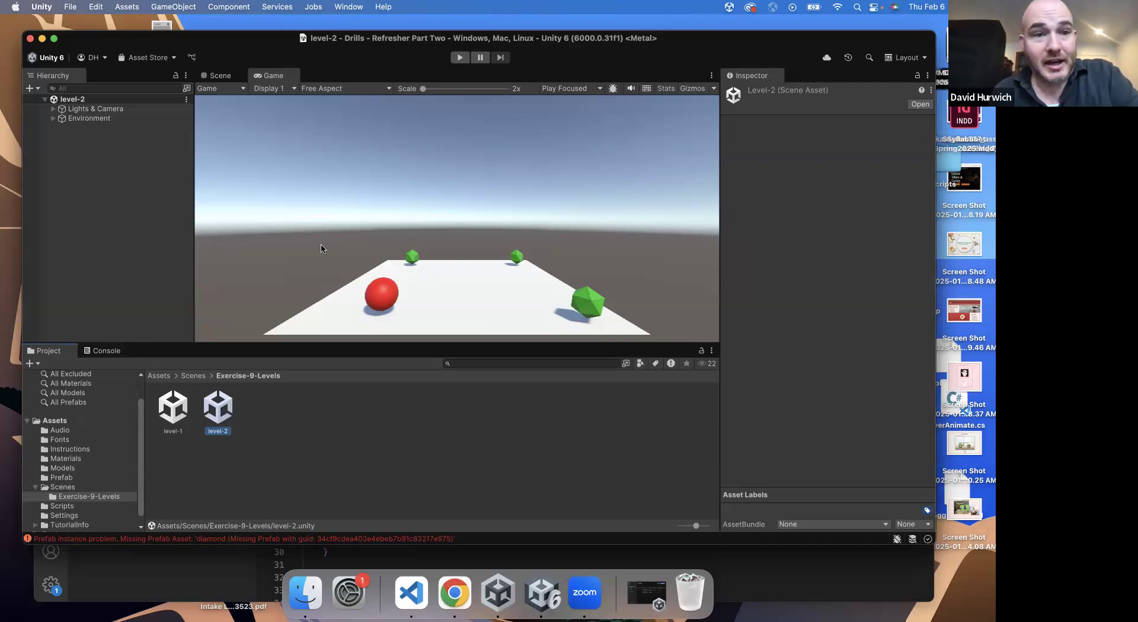
double_click(181, 398)
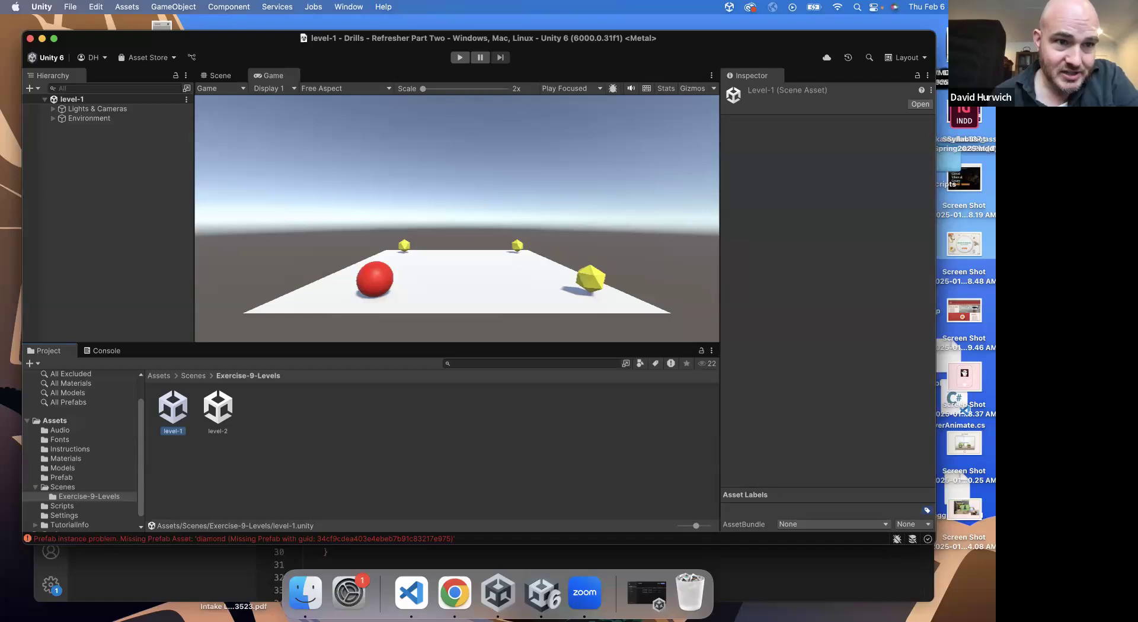
Open the Build Profiles window, decline installing the command line developer tools, and move the window aside.
left_click(96, 6)
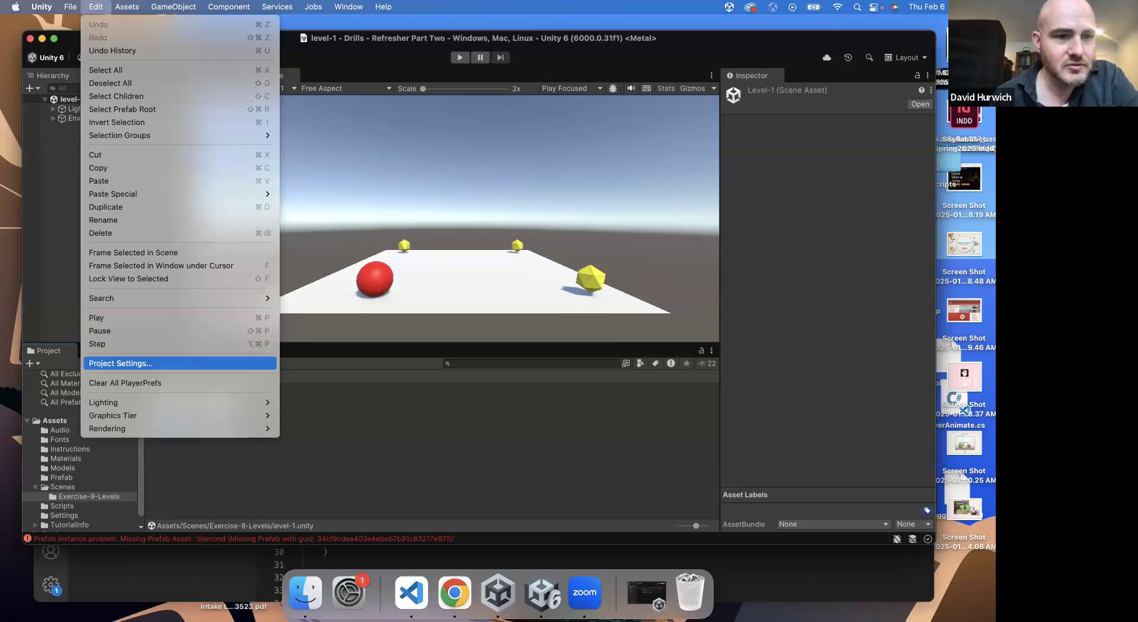
mouse_move(127, 7)
mouse_move(63, 7)
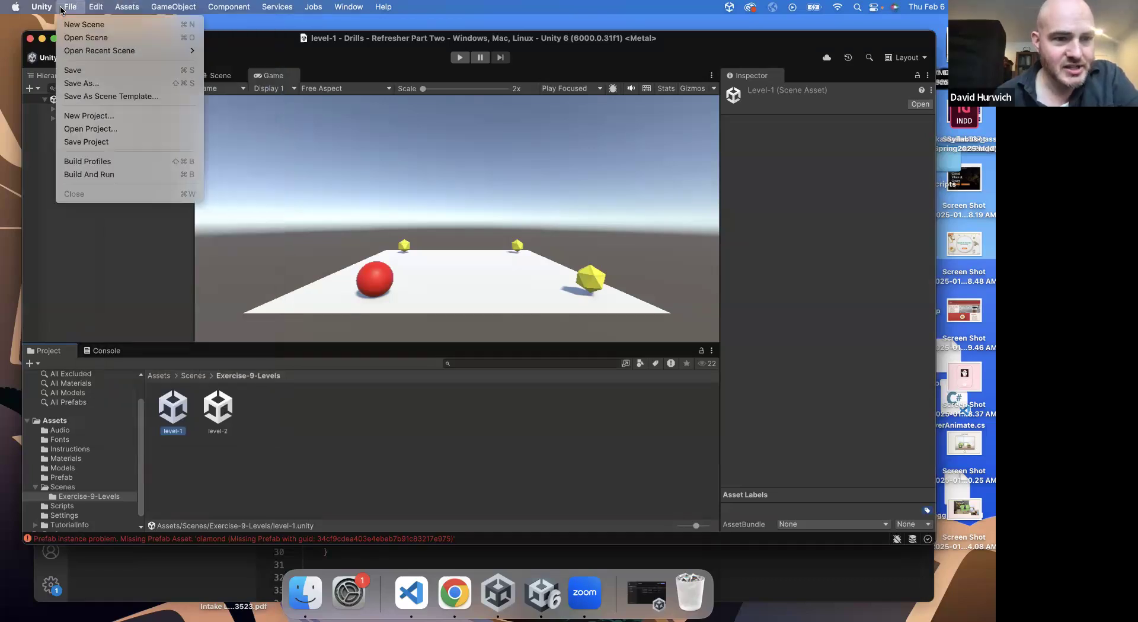
left_click(95, 161)
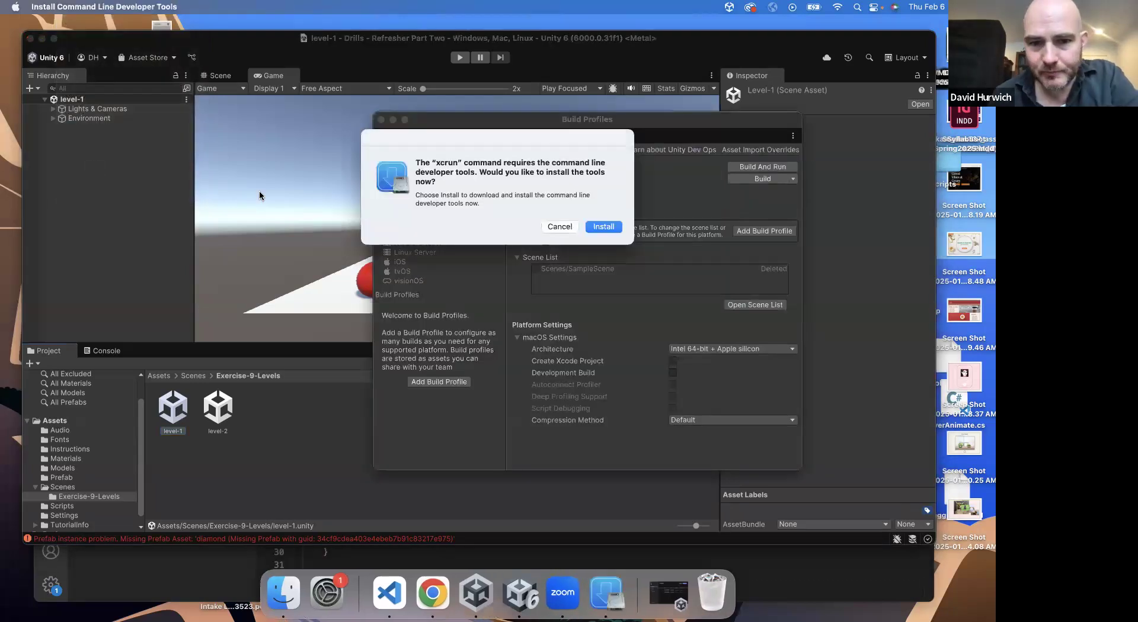
left_click(557, 226)
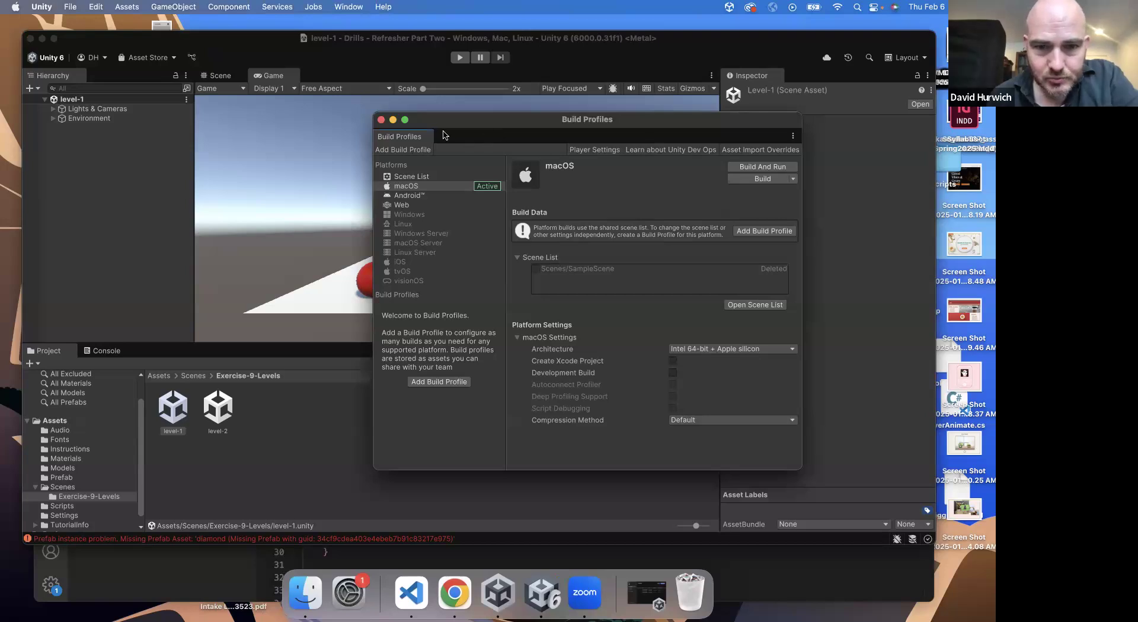
left_click_drag(443, 126, 247, 148)
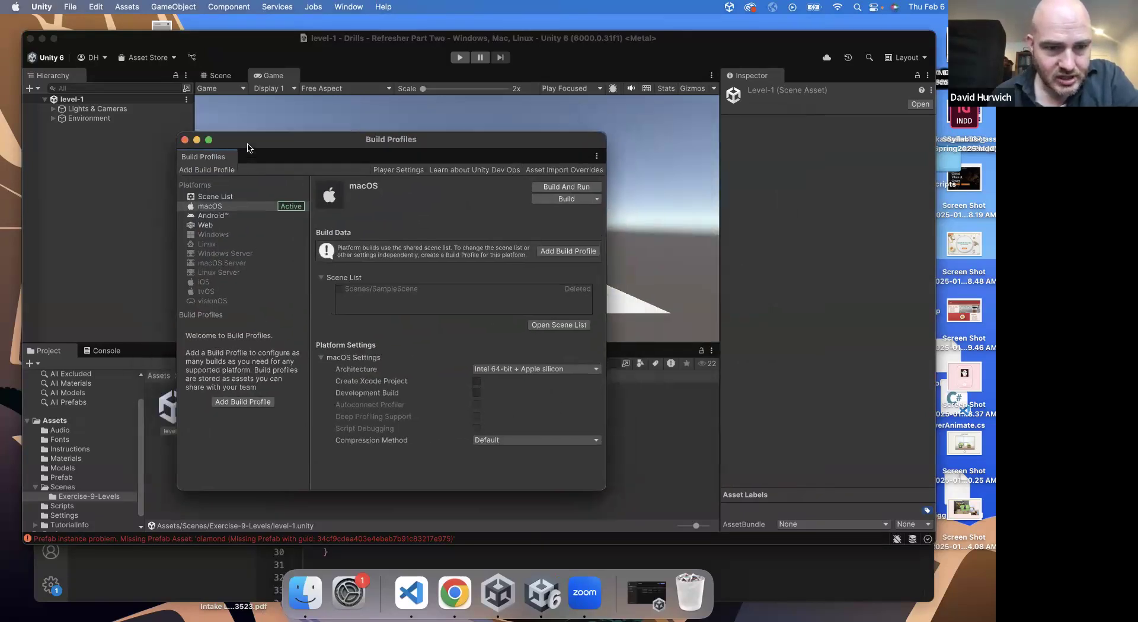
Open the shared scene list in the build profiles and add level-1, followed by level-2, from Exercise-9-Levels.
left_click(221, 207)
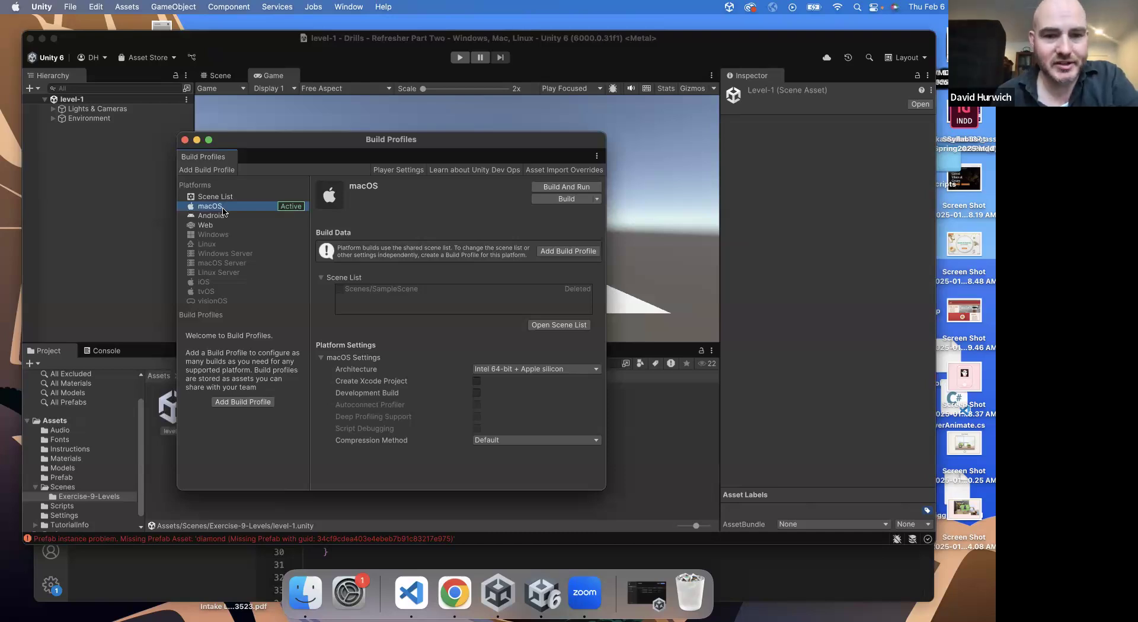
left_click(315, 321)
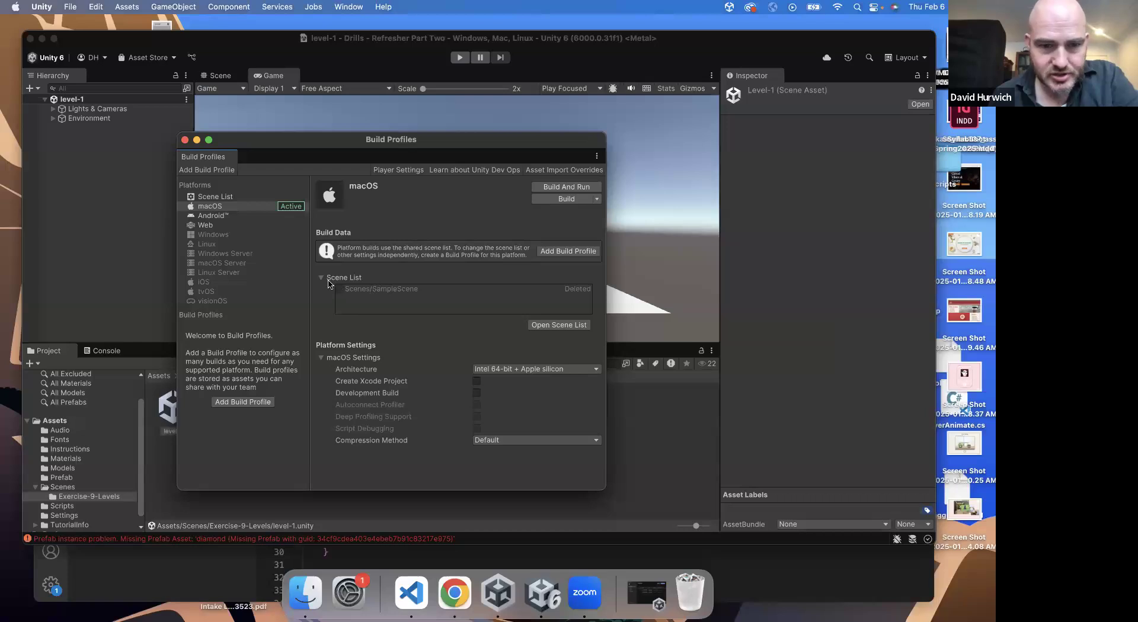
left_click_drag(297, 140, 377, 74)
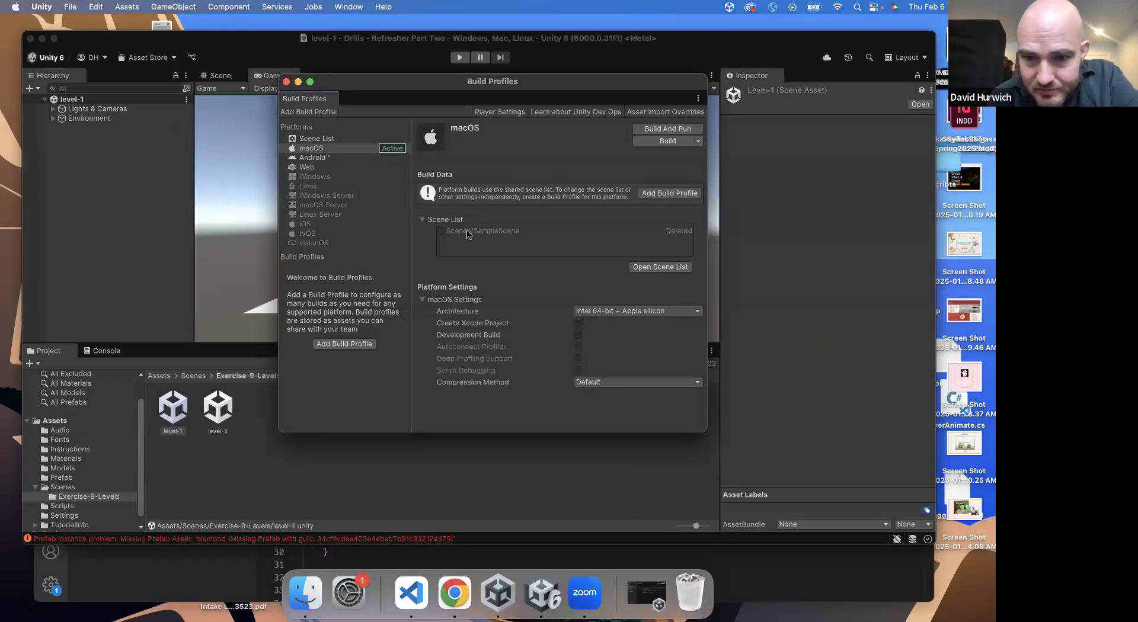
left_click(628, 266)
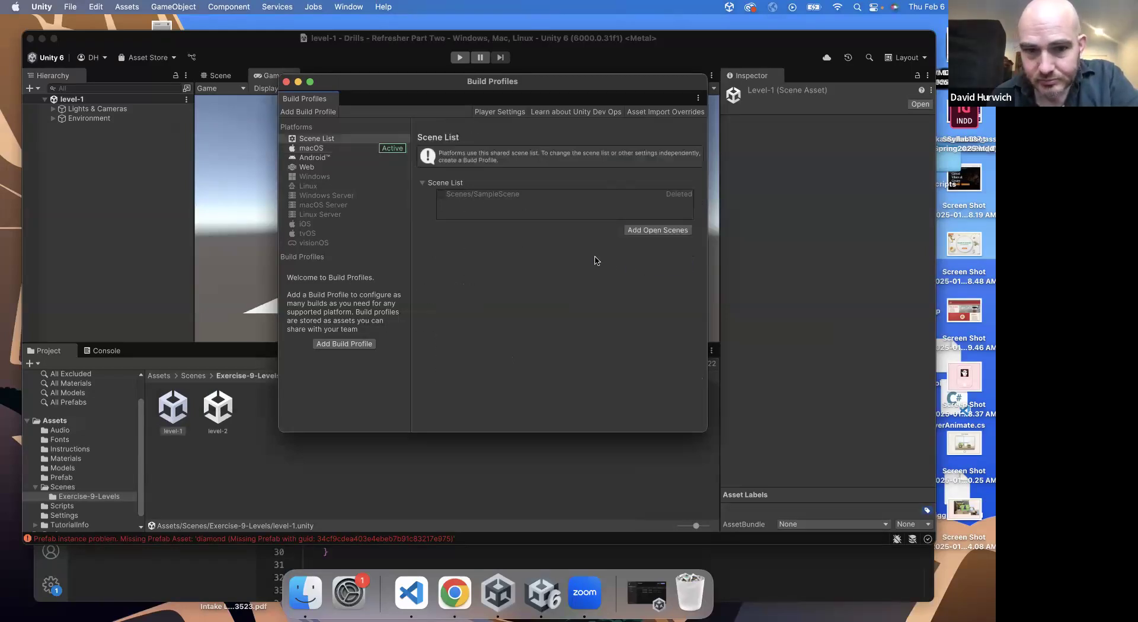
left_click_drag(183, 409, 523, 215)
left_click_drag(177, 407, 477, 218)
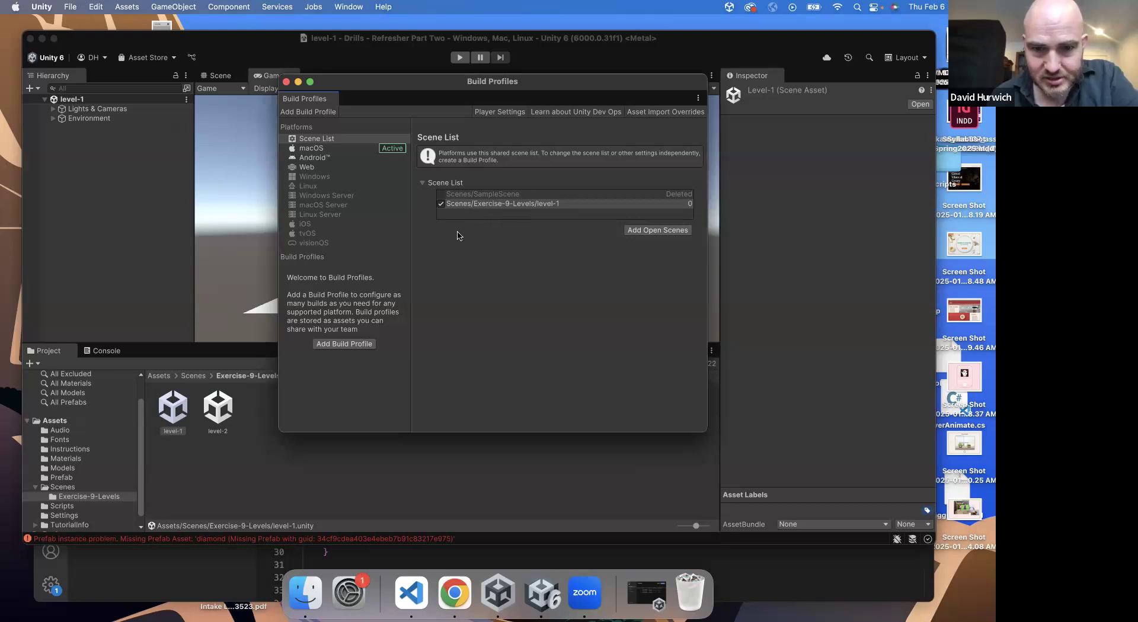
left_click_drag(218, 407, 457, 220)
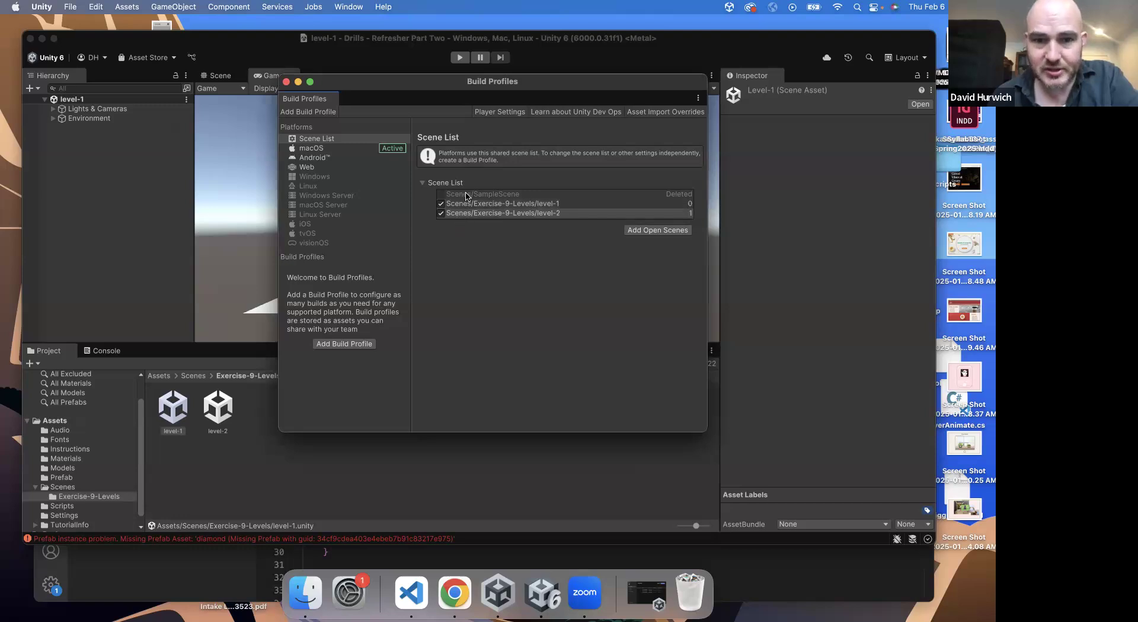
Remove the deleted Scenes/SampleScene entry from the build scene list and select the level-1 entry.
left_click(469, 196)
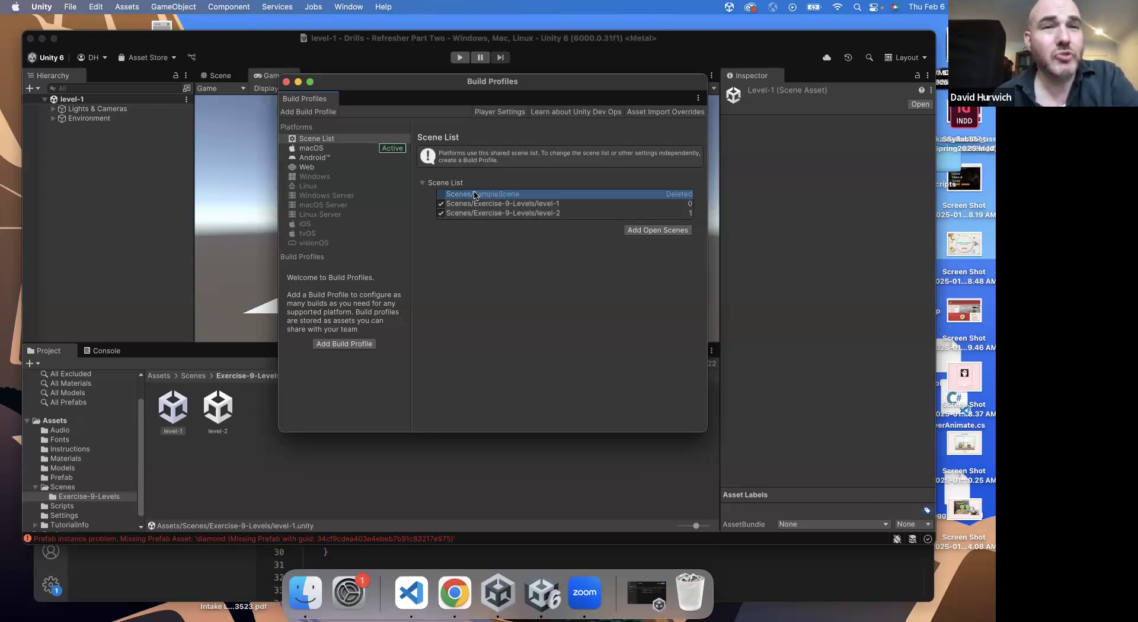
right_click(521, 194)
left_click(532, 203)
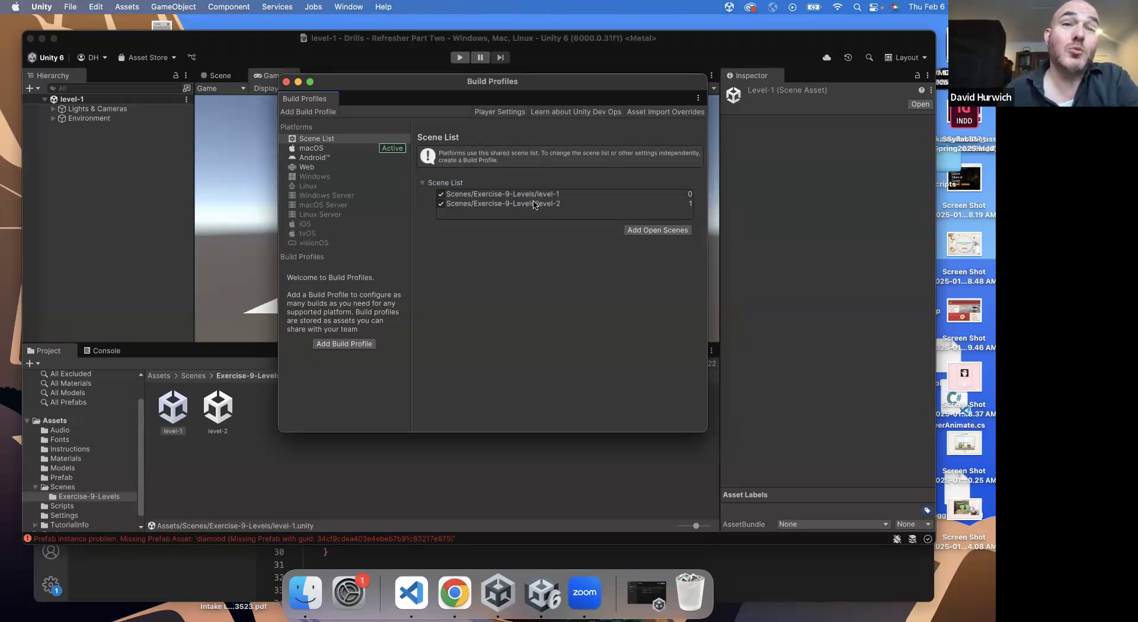
left_click(486, 196)
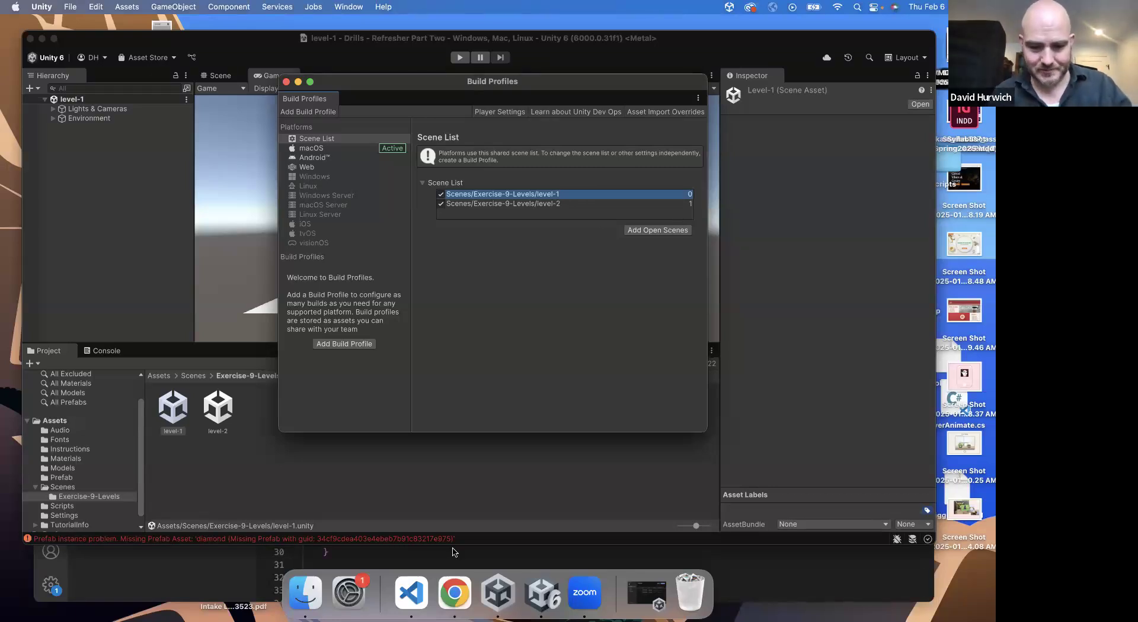
Switch to TextEdit and increase the font size of the blank document to 35.
key("super+space")
type("textedit")
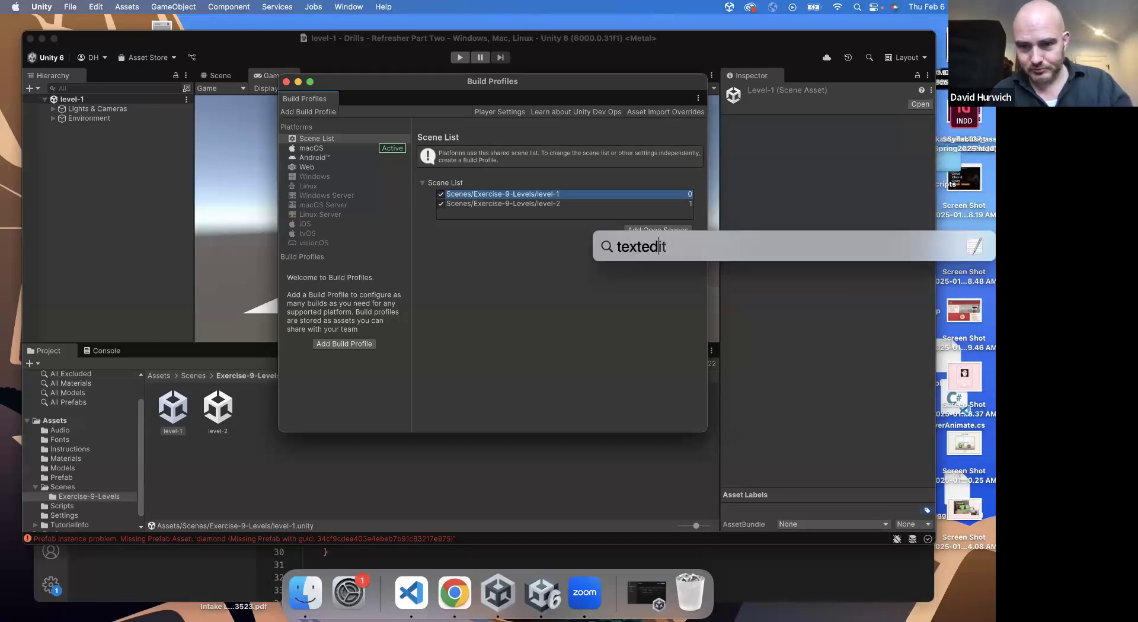
key("Return")
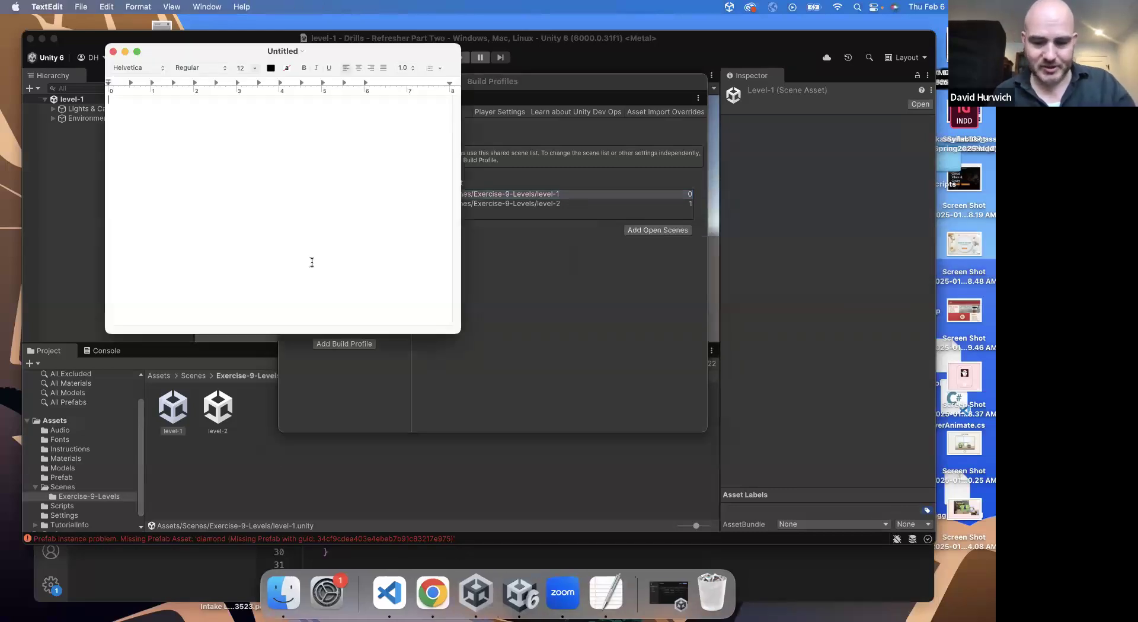
key("super+plus")
key("super+plus")
key("super+plus")
key("super+plus")
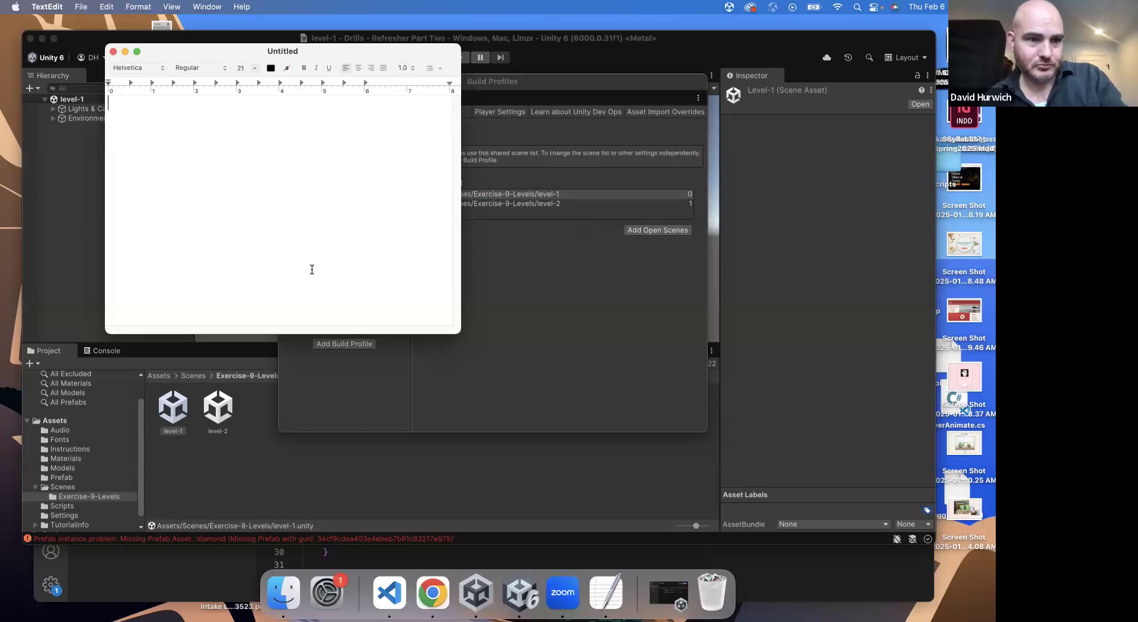
key("super+plus")
key("super+plus")
key("super+plus")
key("super+plus")
key("super+plus")
key("super+plus")
key("super+plus")
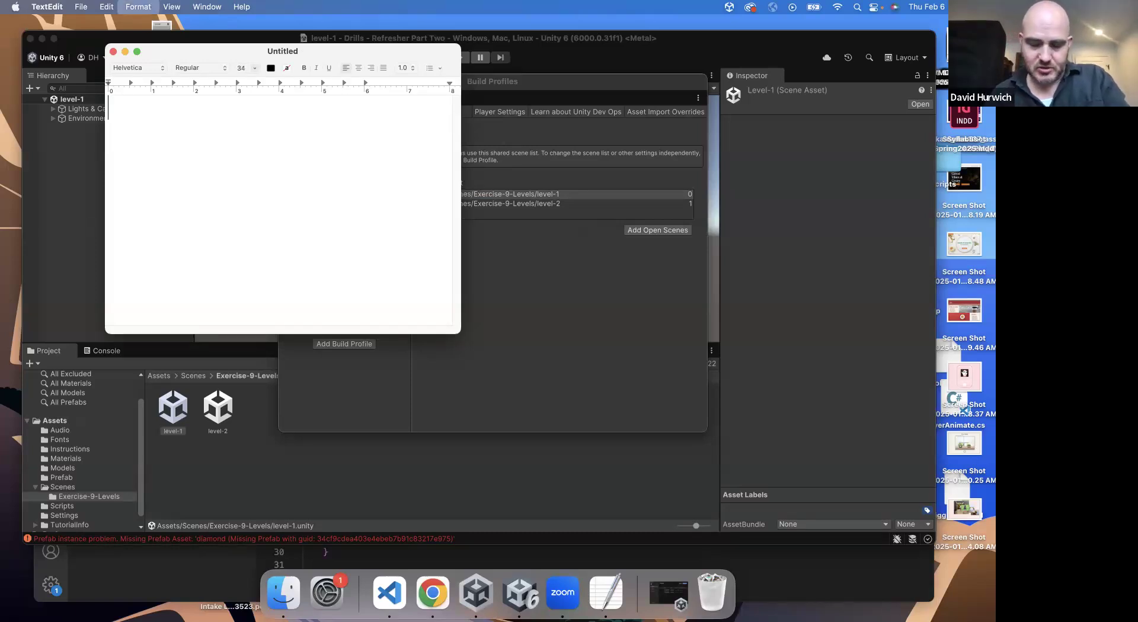
key("super+plus")
Write the example array line "Let numbers = [0, 5, 100, 5000]" in the document.
type("Let x =")
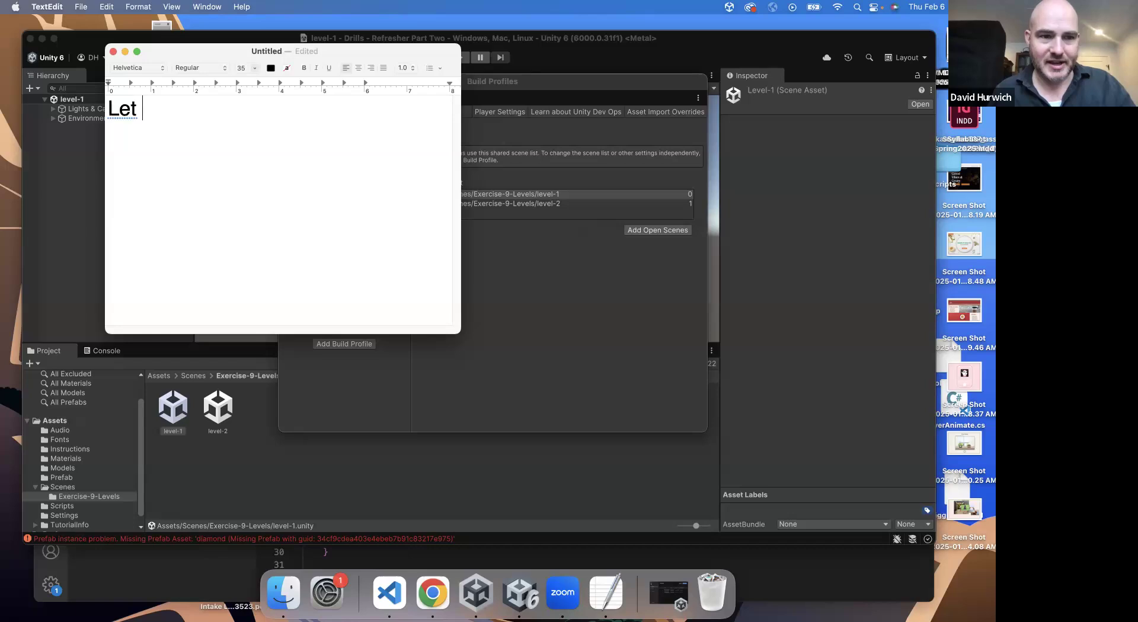
key("BackSpace")
key("BackSpace")
key("BackSpace")
key("BackSpace")
key("BackSpace")
type("numbers = [0, 5")
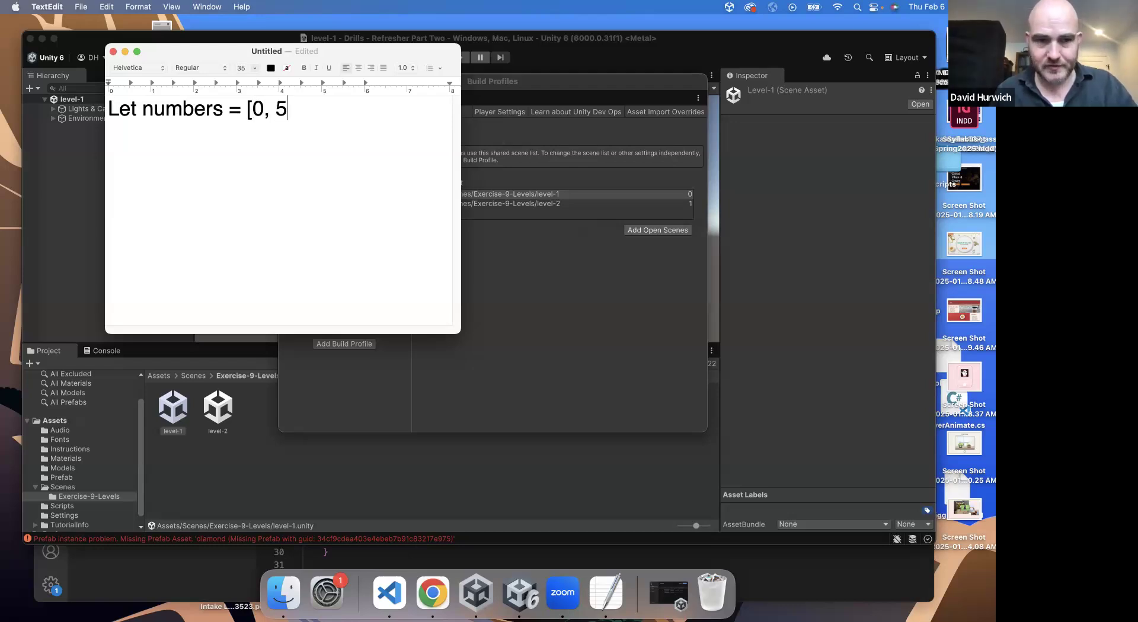
type(", 100, ")
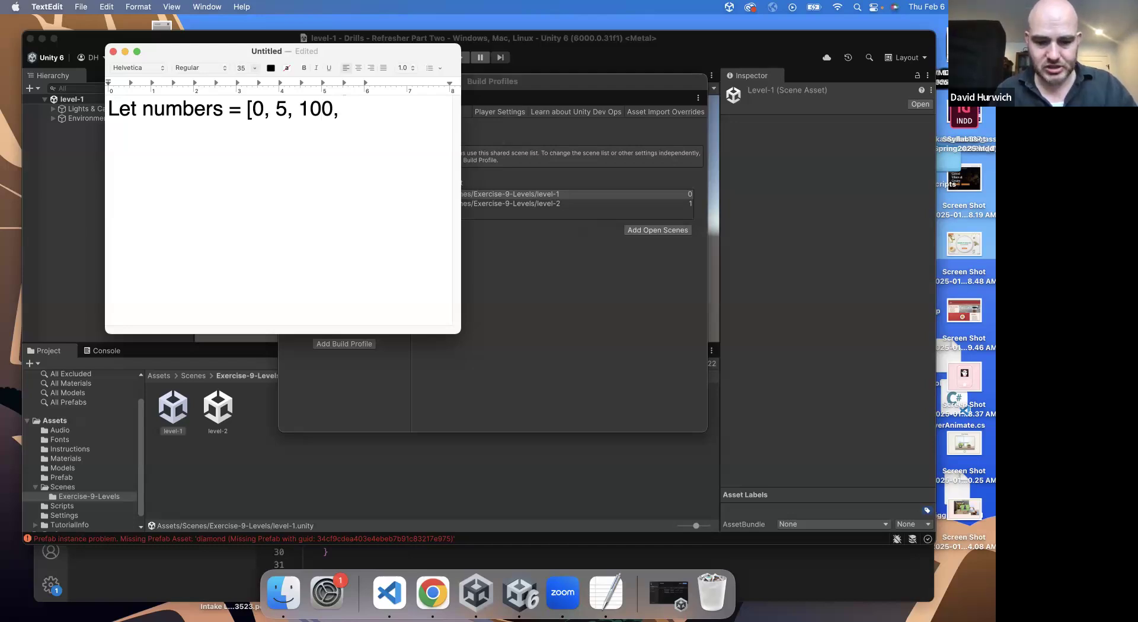
type("5000]")
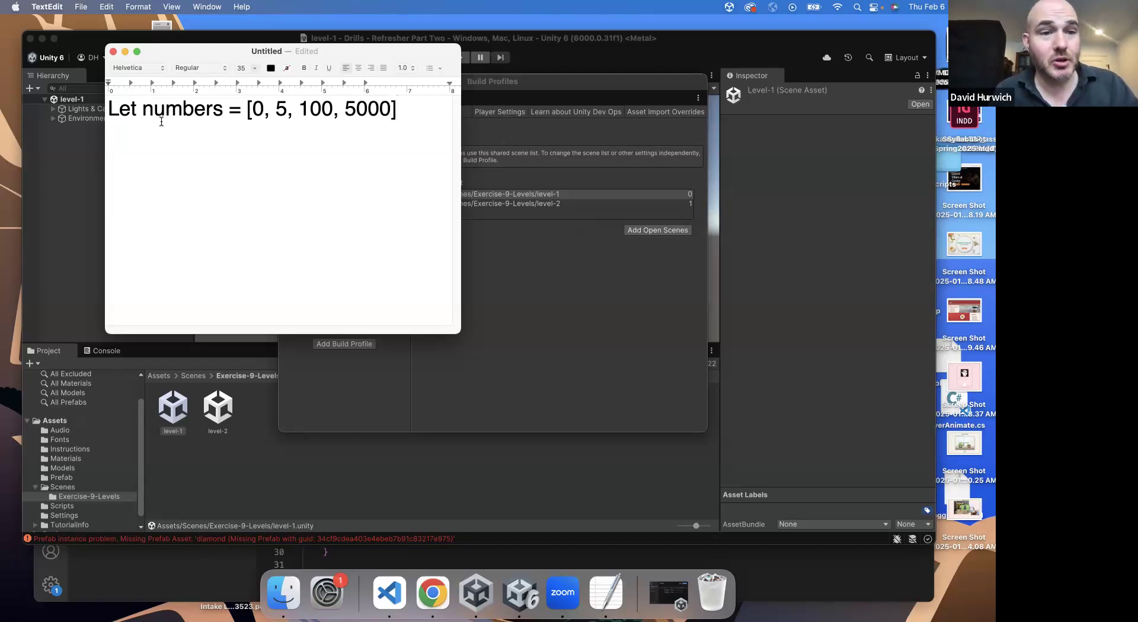
Rename the array variable to myNumbers and highlight the bracketed list of values.
left_click_drag(220, 107, 220, 107)
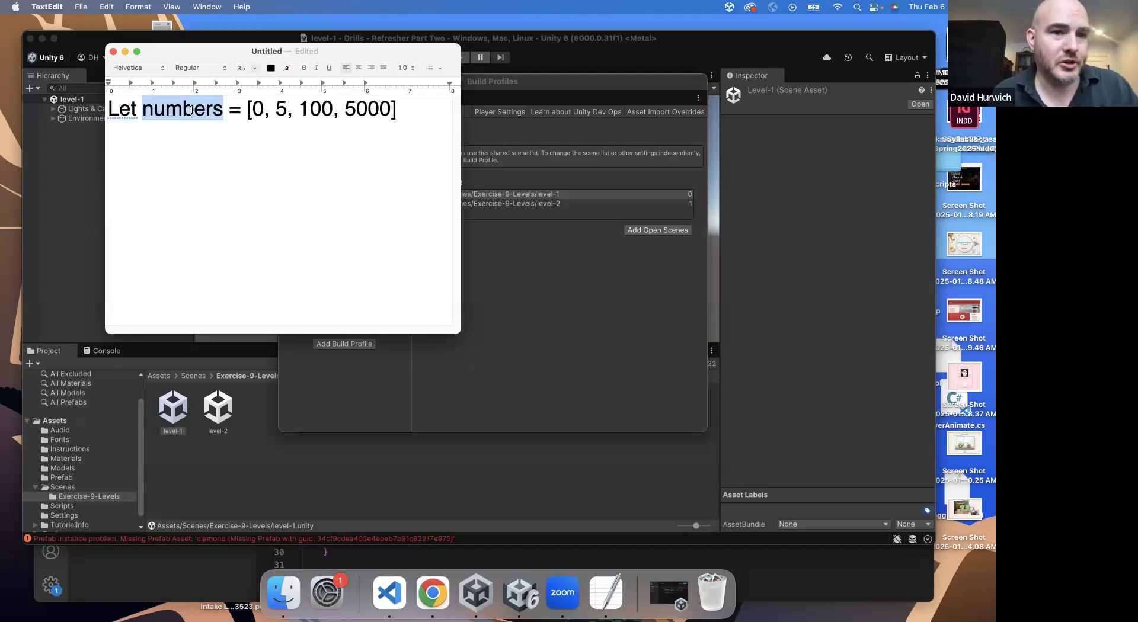
left_click(145, 112)
type("my")
left_click_drag(170, 113, 180, 112)
type("N")
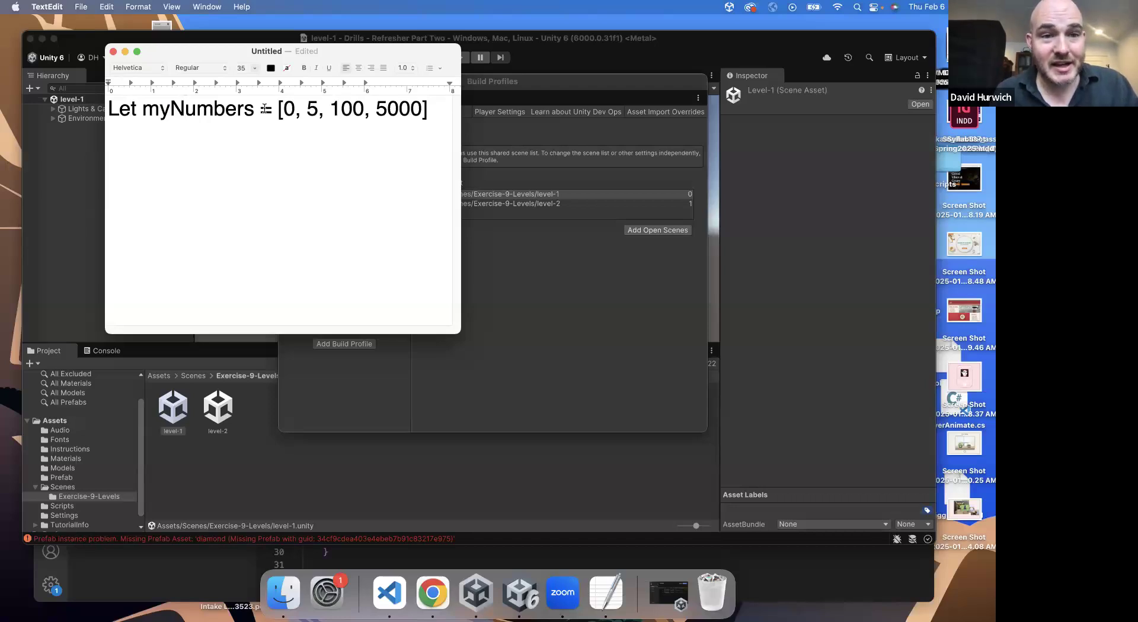
left_click_drag(273, 110, 424, 117)
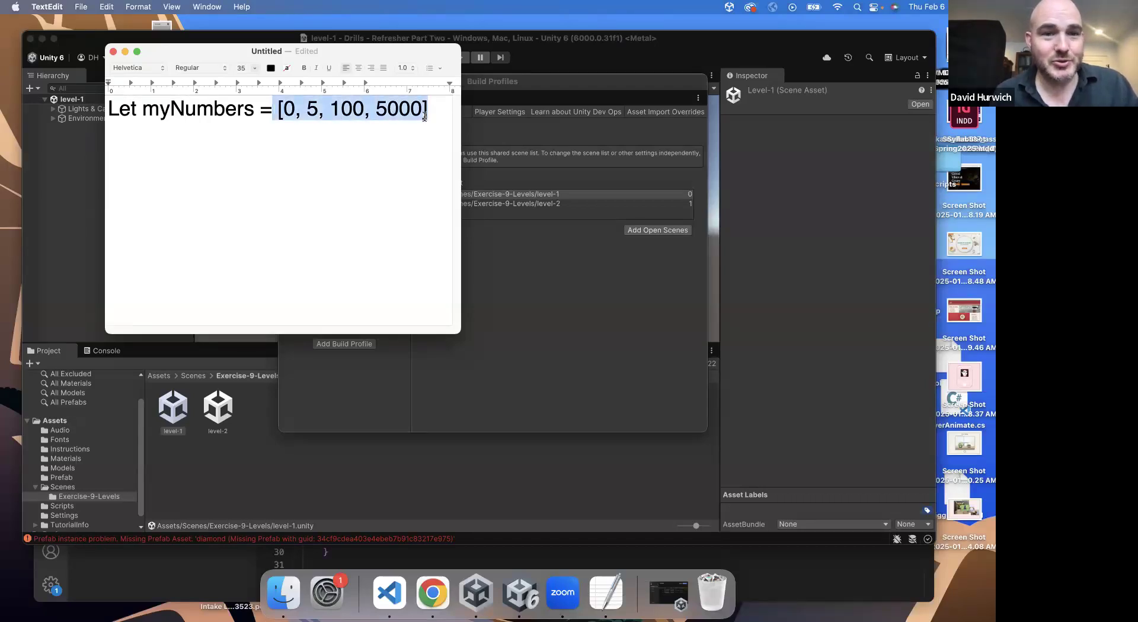
Highlight the array values 0 and 5, and handwrite the index numbers 0, 1, 2 and 3 beneath the array elements.
left_click(409, 148)
double_click(291, 111)
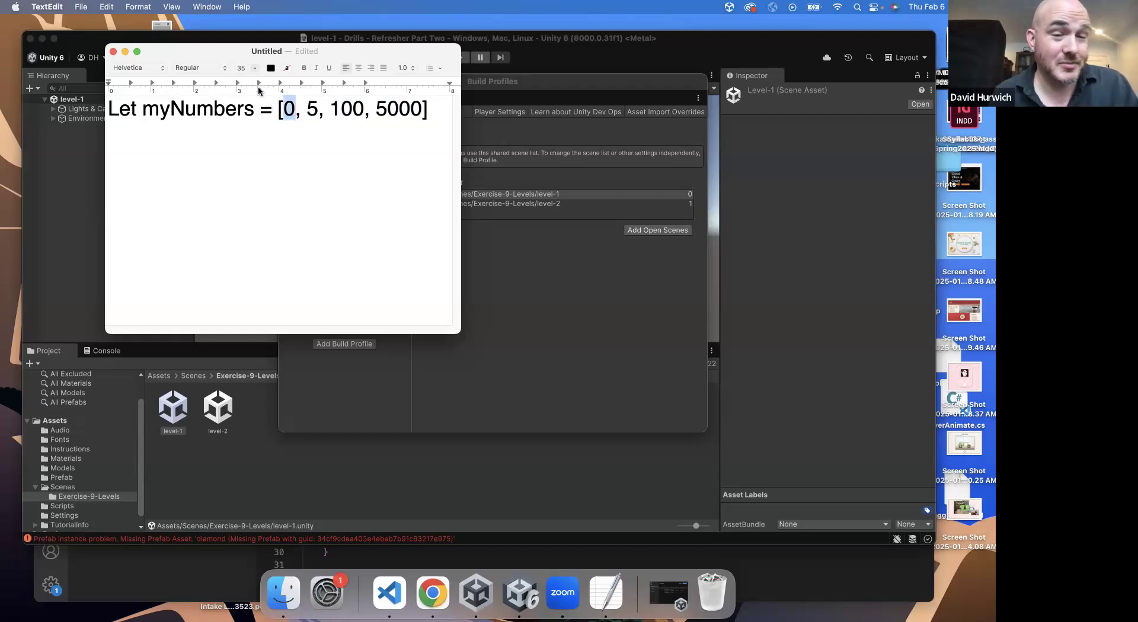
left_click_drag(305, 110, 325, 111)
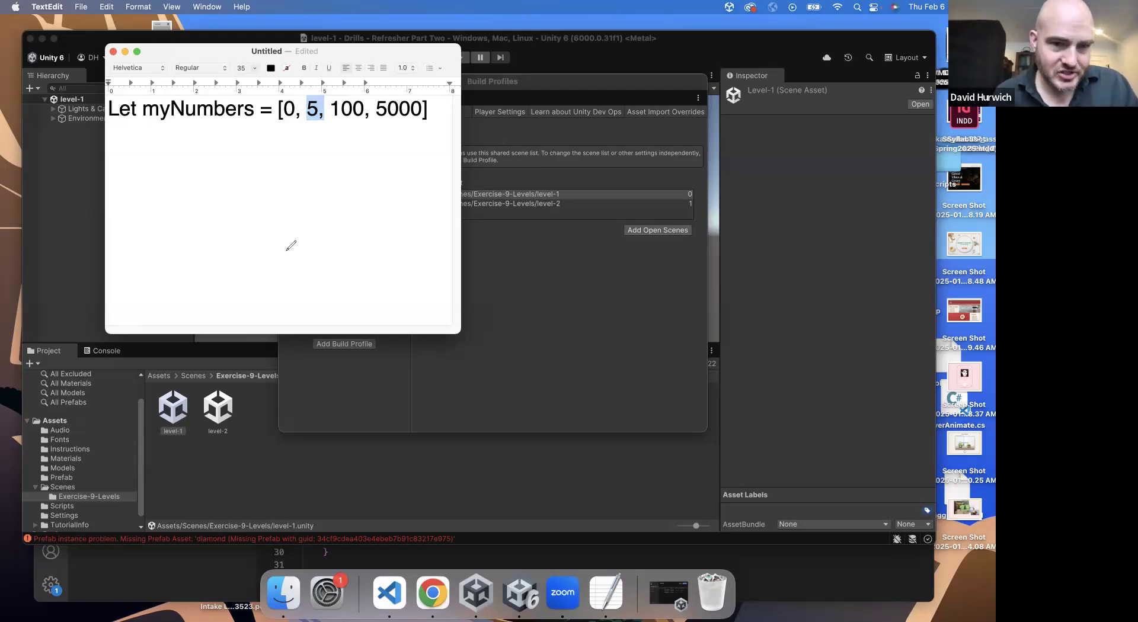
mouse_move(286, 130)
left_mouse_down()
mouse_move(296, 163)
mouse_move(287, 131)
mouse_move(318, 160)
left_mouse_up()
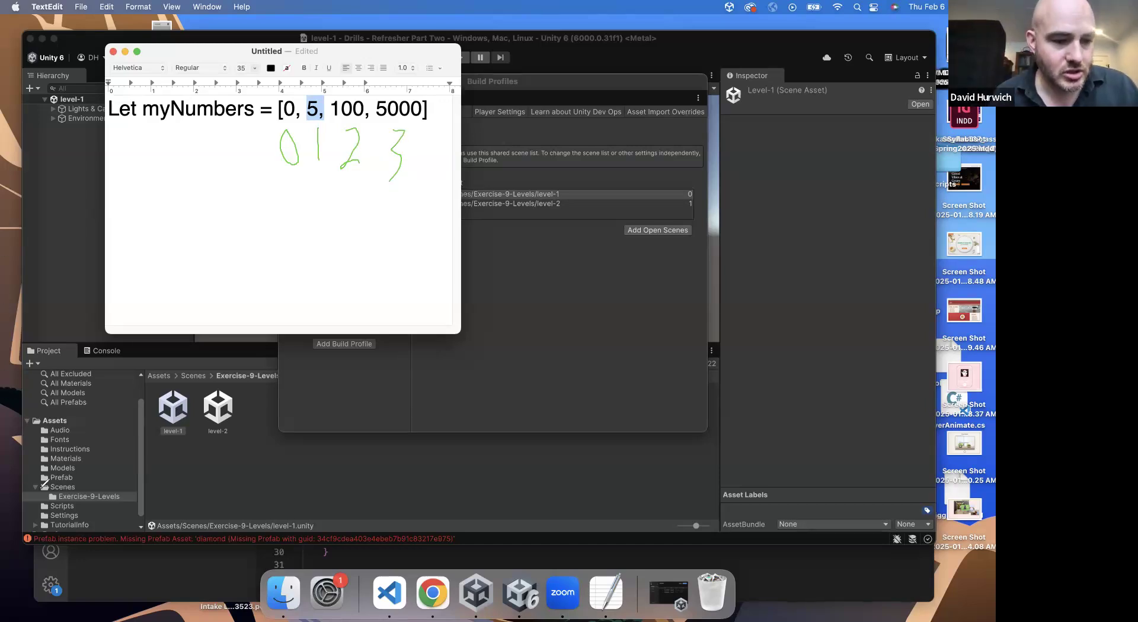
Return to Unity, close the Build Profiles window, and select the red Player sphere in the Scene view.
left_click(685, 221)
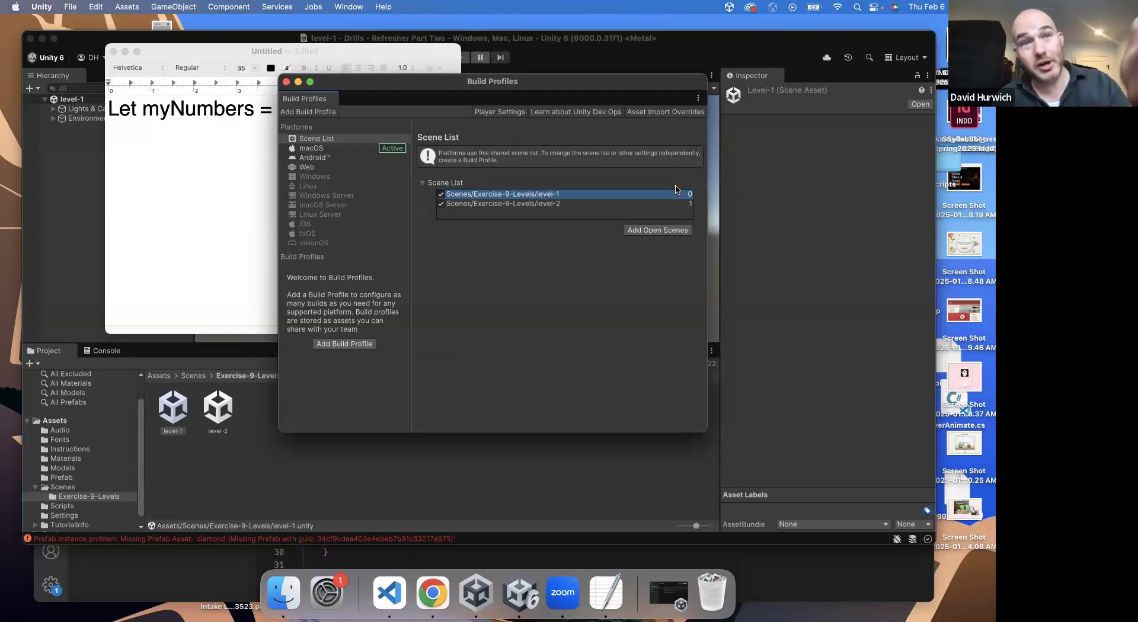
left_click(286, 81)
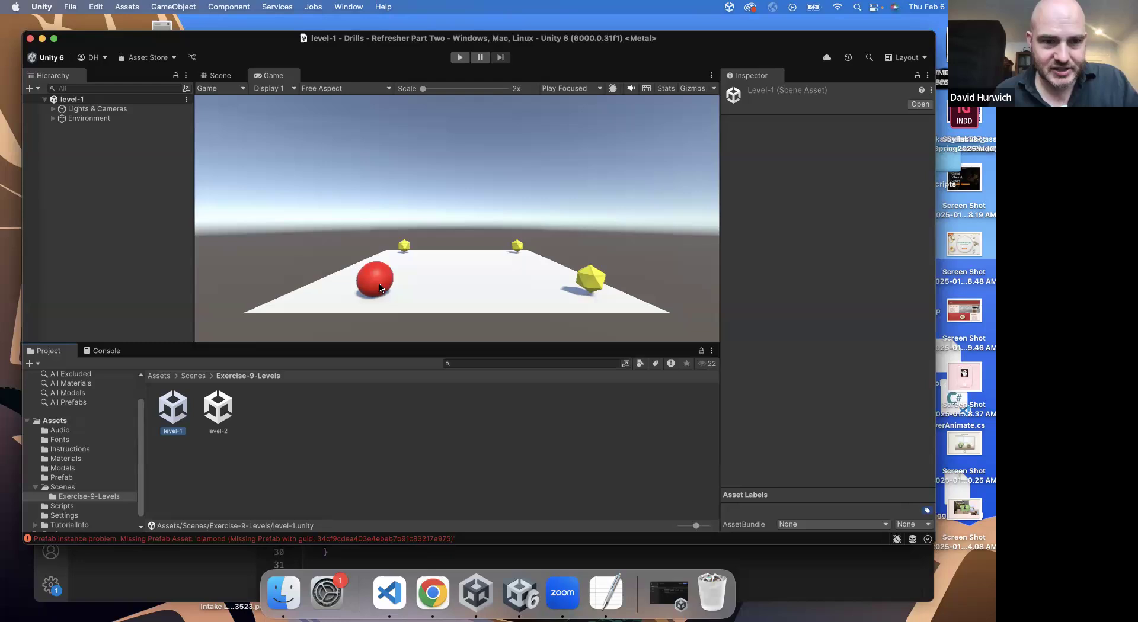
left_click(219, 75)
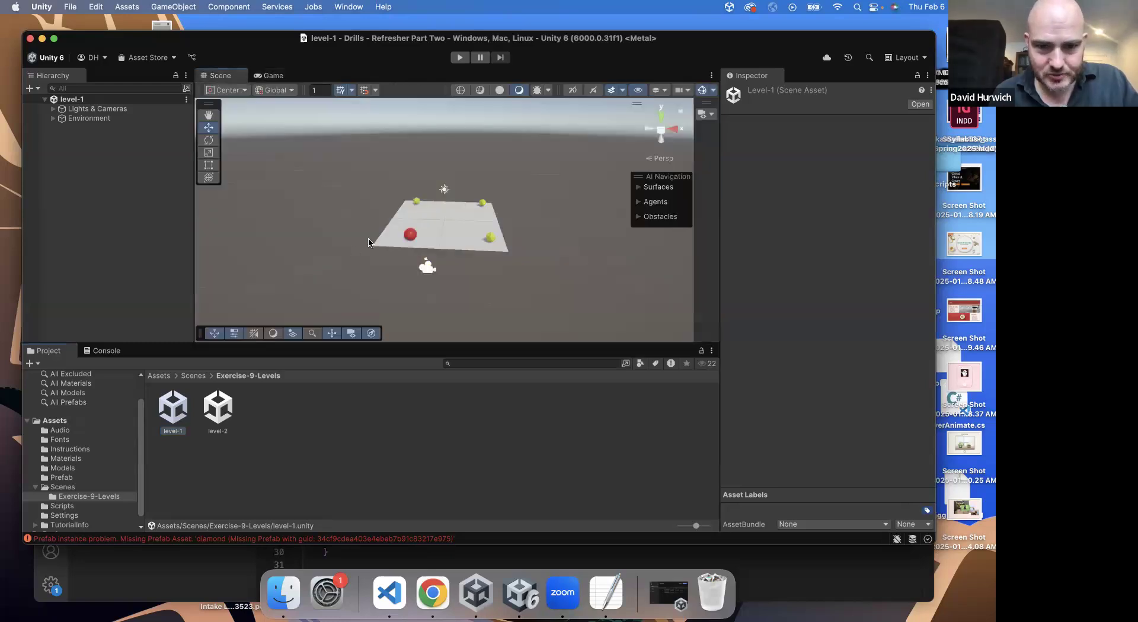
left_click(411, 237)
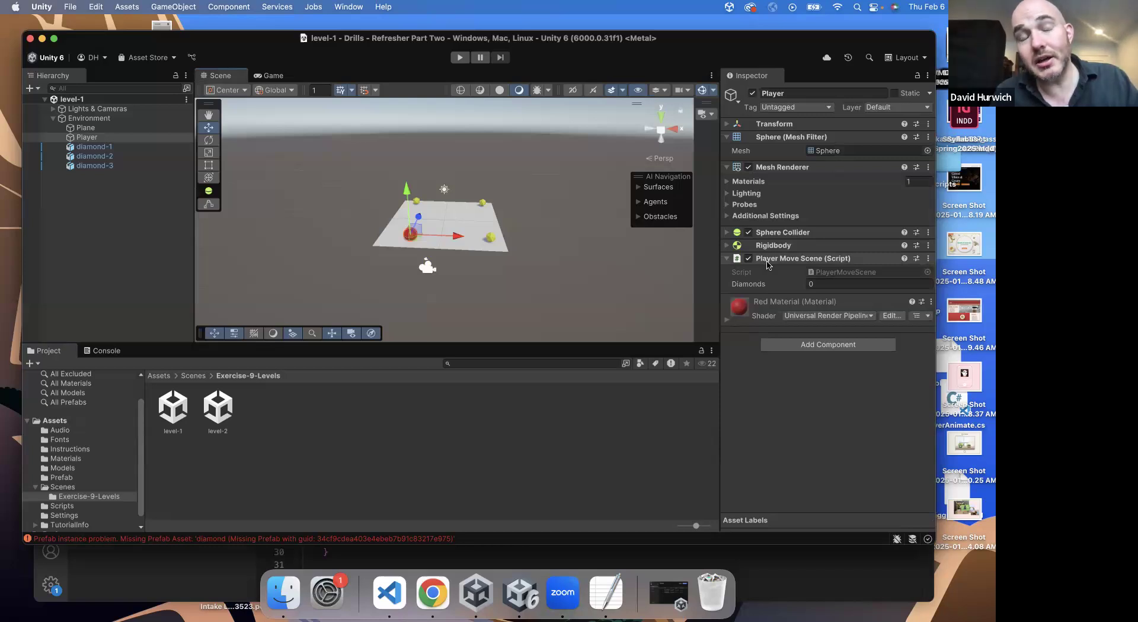
Locate the PlayerMoveScene script in the Scripts folder and open it in the code editor.
left_click(72, 508)
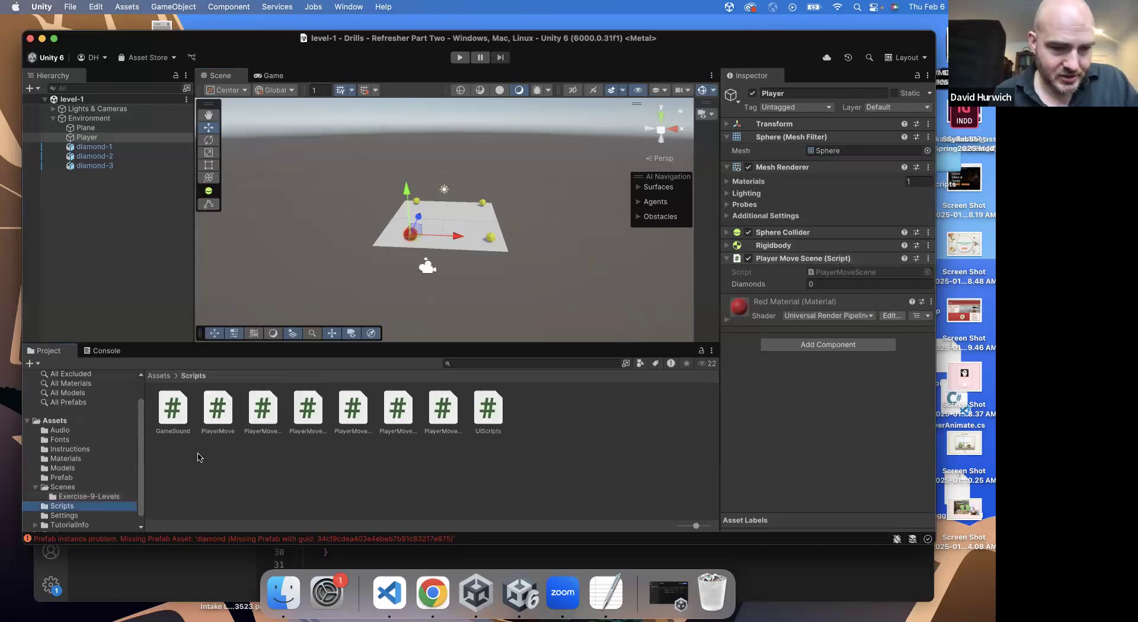
left_click(356, 413)
left_click(310, 418)
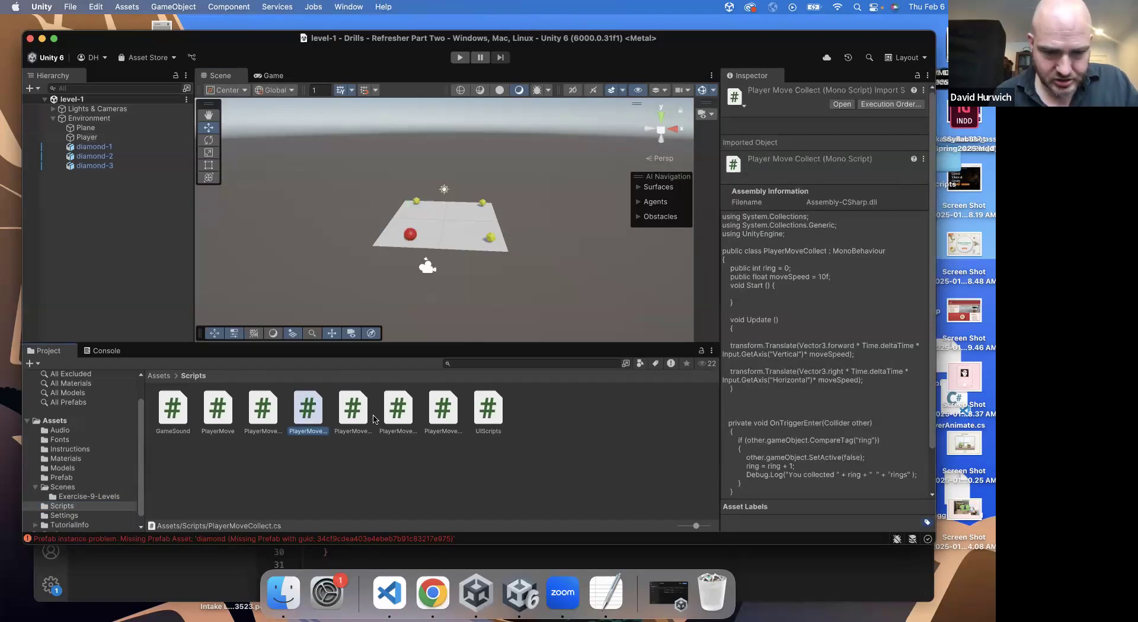
left_click(396, 415)
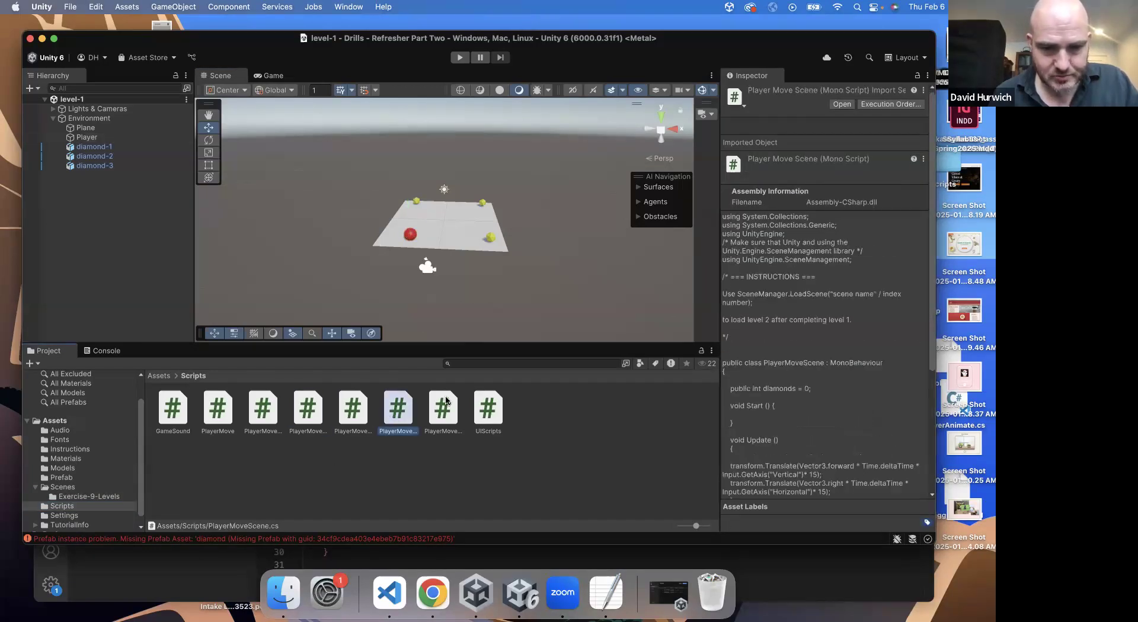
double_click(401, 406)
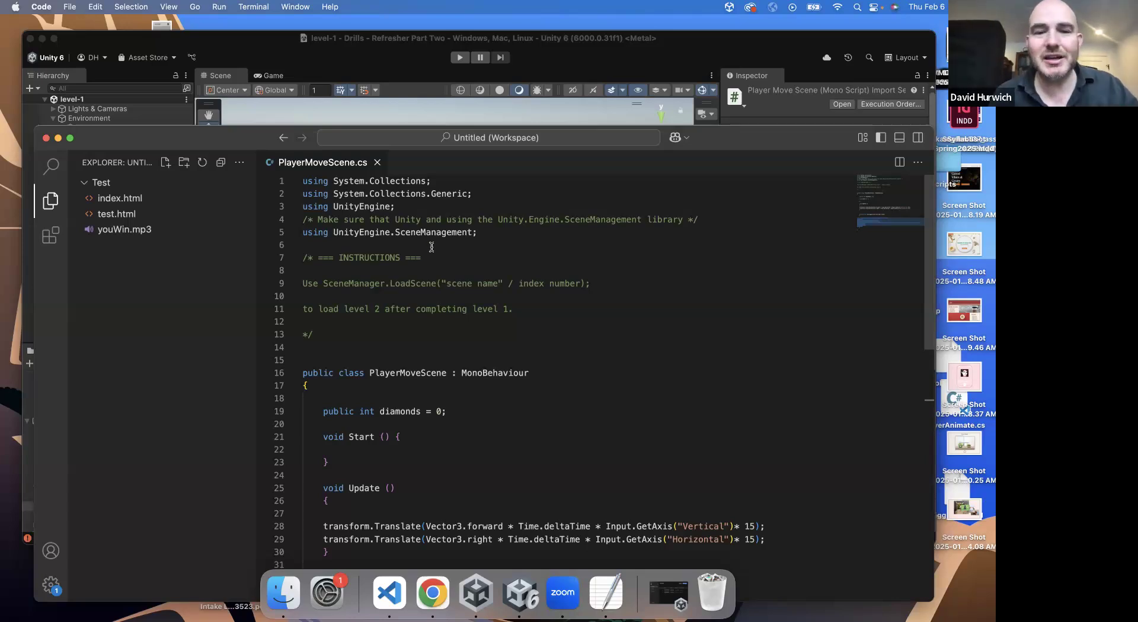
Compare the using directives in PlayerMoveScene.cs with the two p5.js library script tags in index.html.
left_click_drag(482, 233, 299, 236)
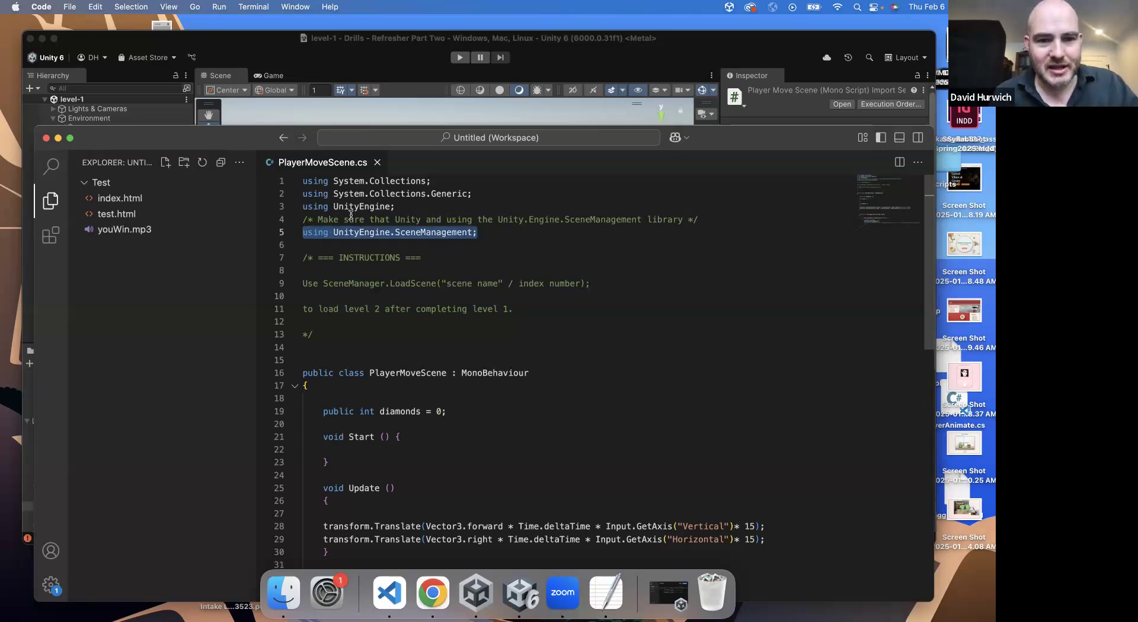
left_click_drag(426, 207, 299, 184)
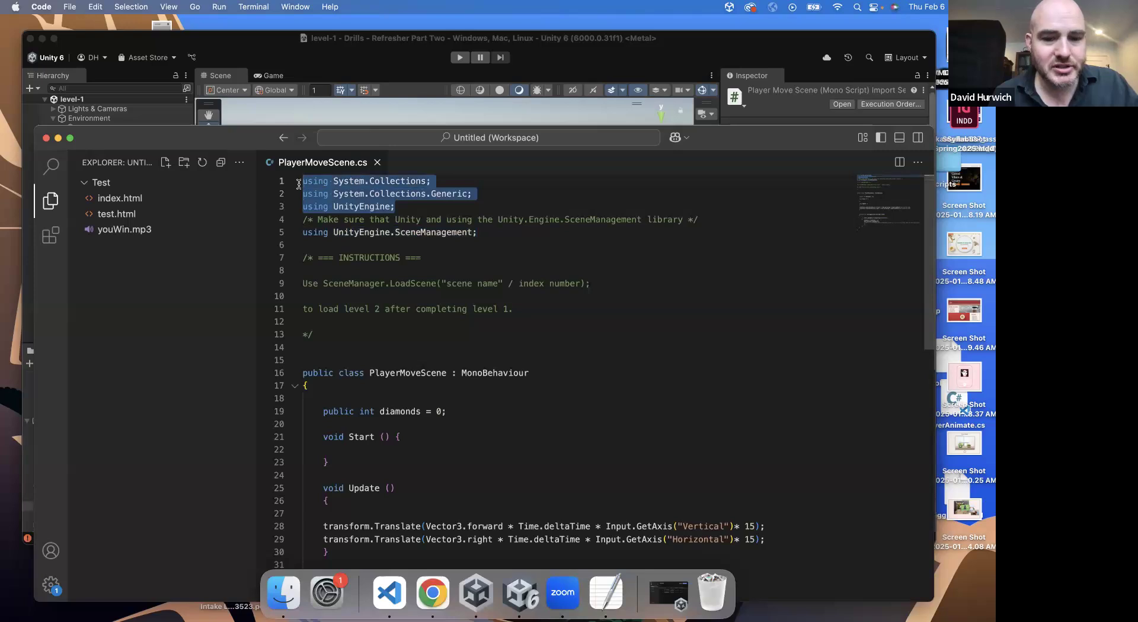
left_click(131, 201)
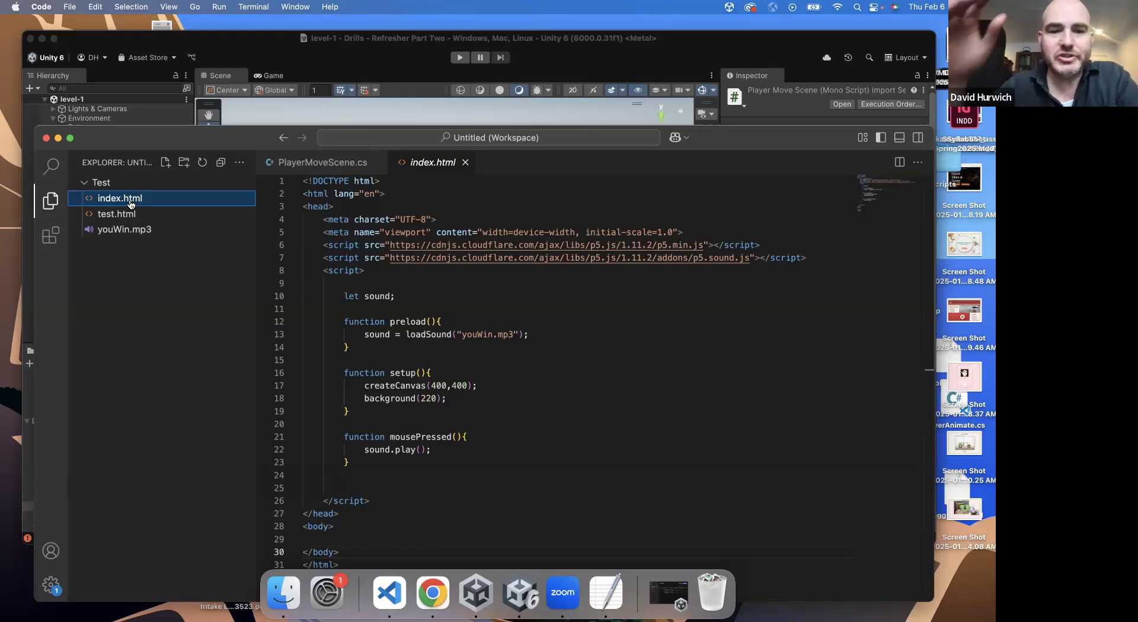
left_click_drag(322, 242, 763, 244)
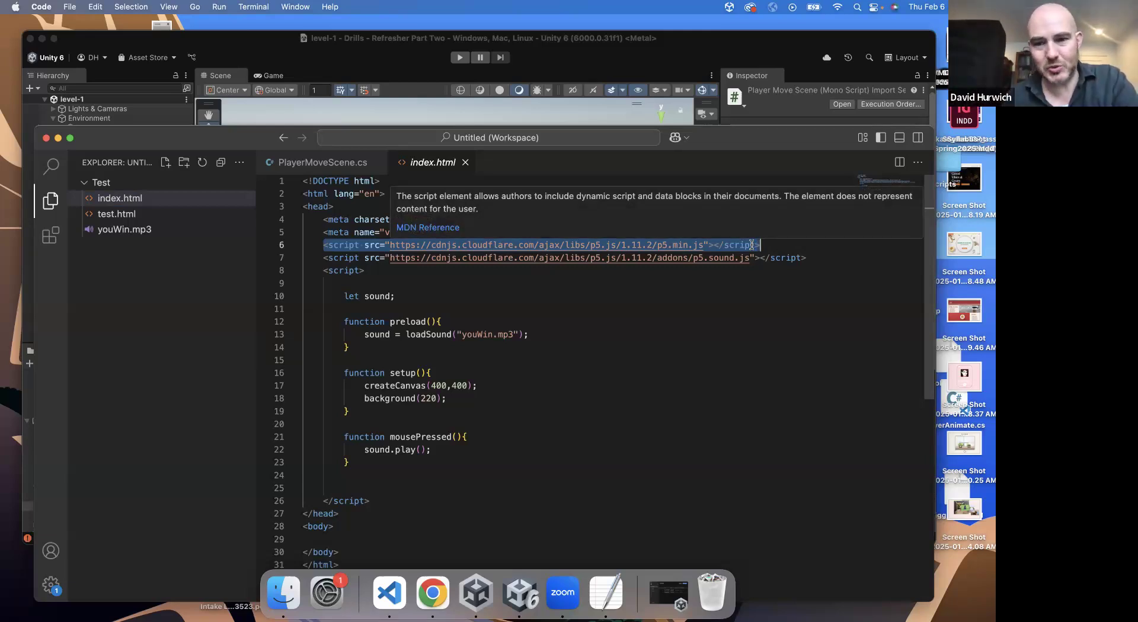
left_click_drag(778, 245, 621, 257)
left_click_drag(317, 258, 806, 256)
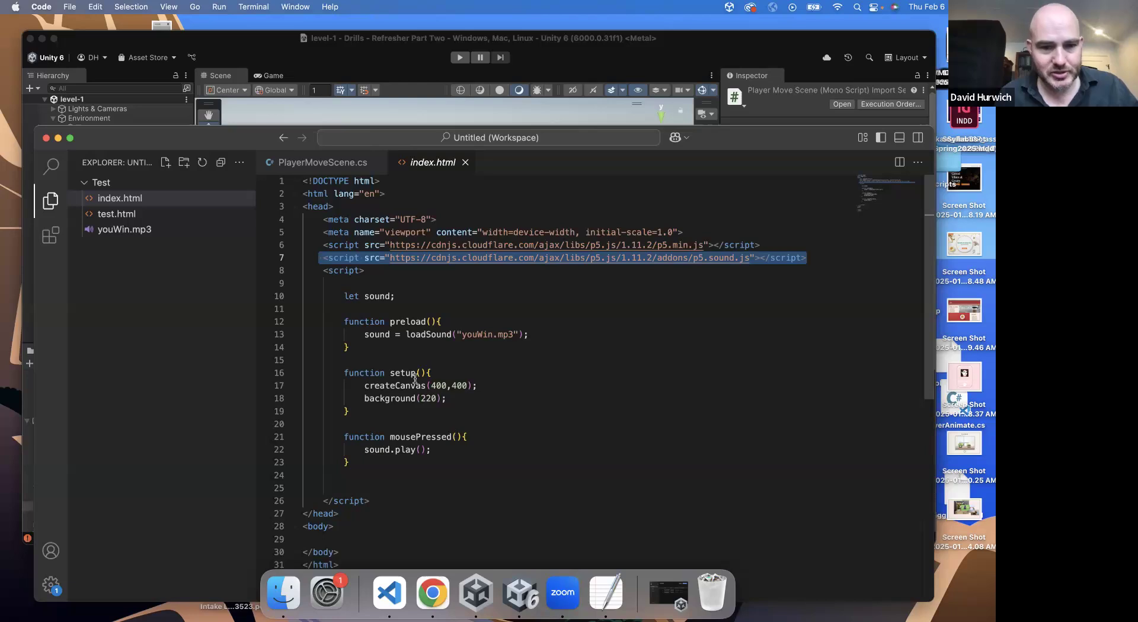
Highlight the sketch code in index.html from the sound variable through the mousePressed function.
left_click_drag(344, 296, 351, 412)
key("shift+Down")
key("shift+Down")
key("shift+Down")
key("shift+Down")
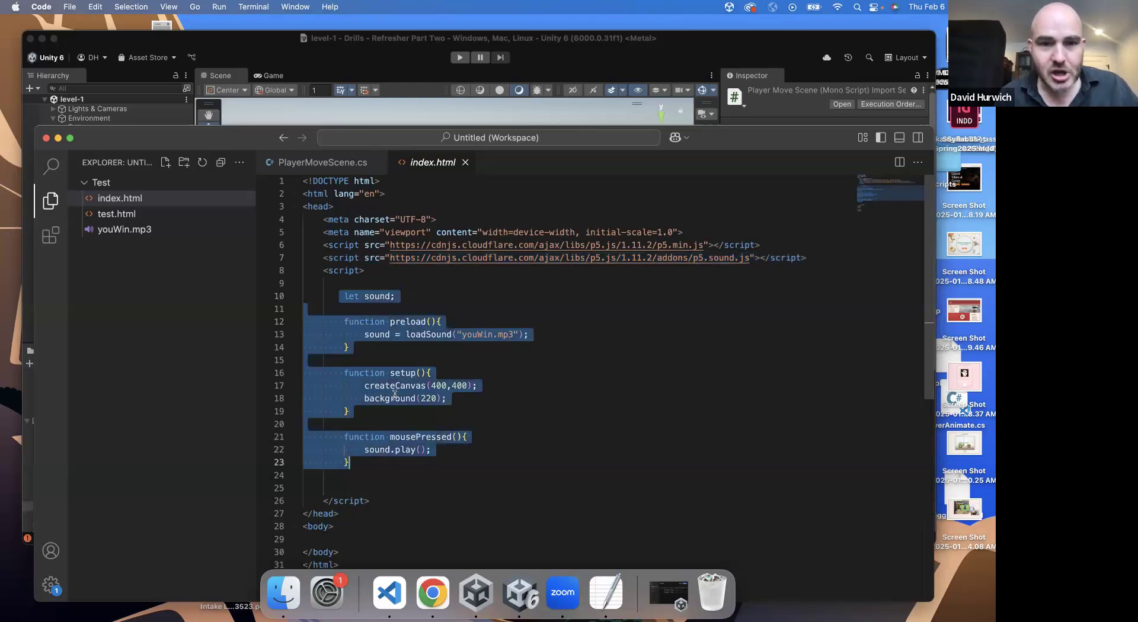
Go back to PlayerMoveScene.cs and highlight the System.Collections, UnityEngine and UnityEngine.SceneManagement imports in turn.
left_click(323, 163)
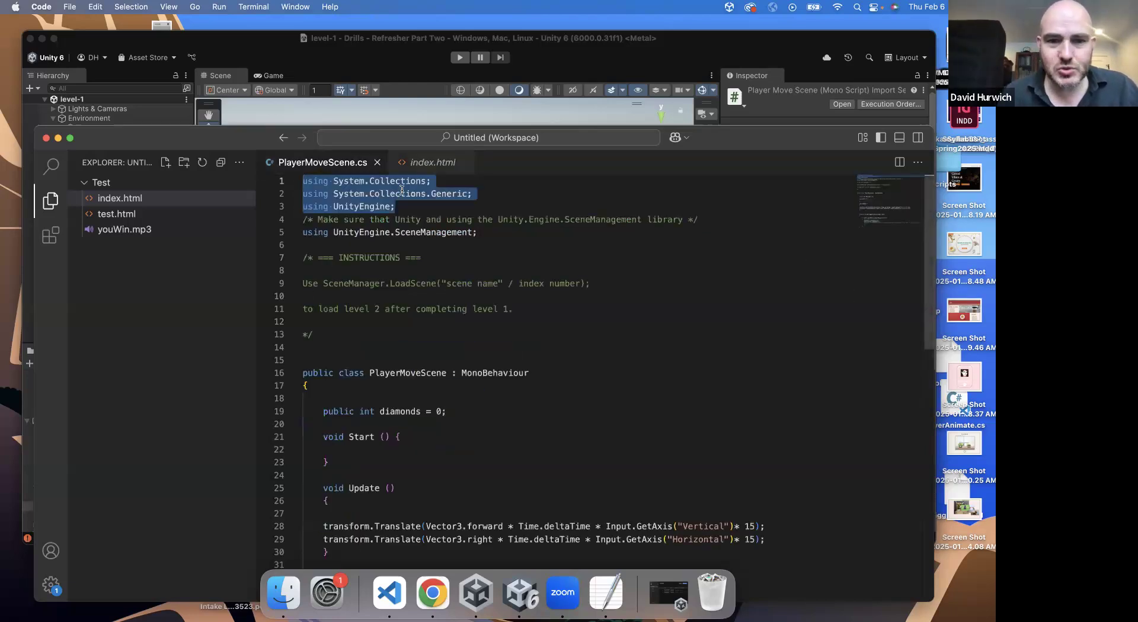
left_click(402, 190)
left_click_drag(431, 181, 327, 182)
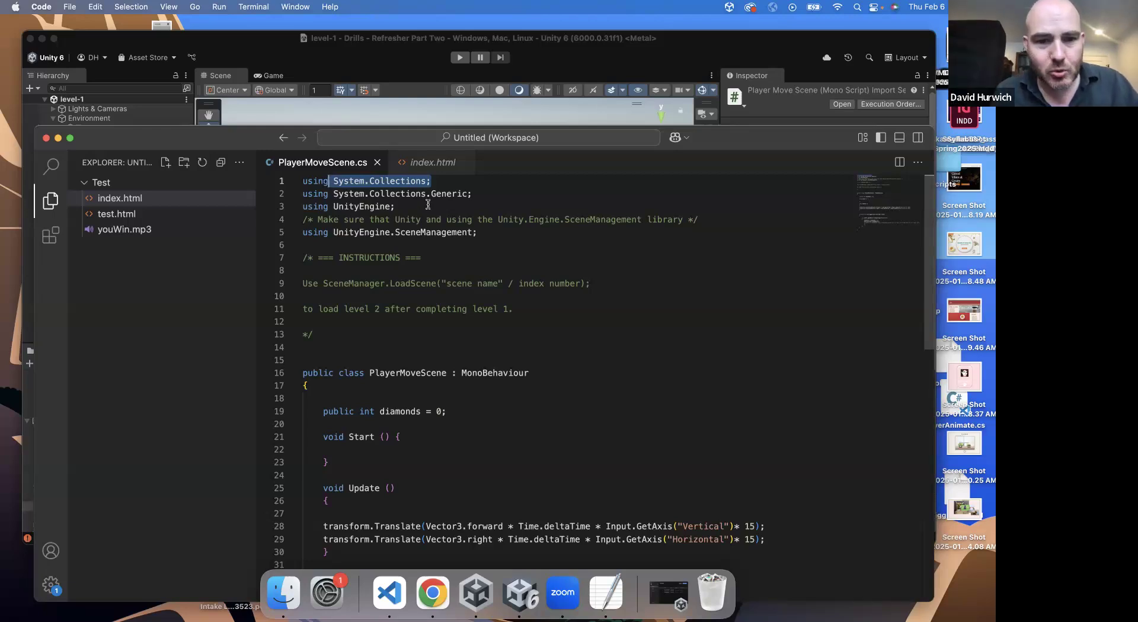
left_click_drag(444, 206, 262, 211)
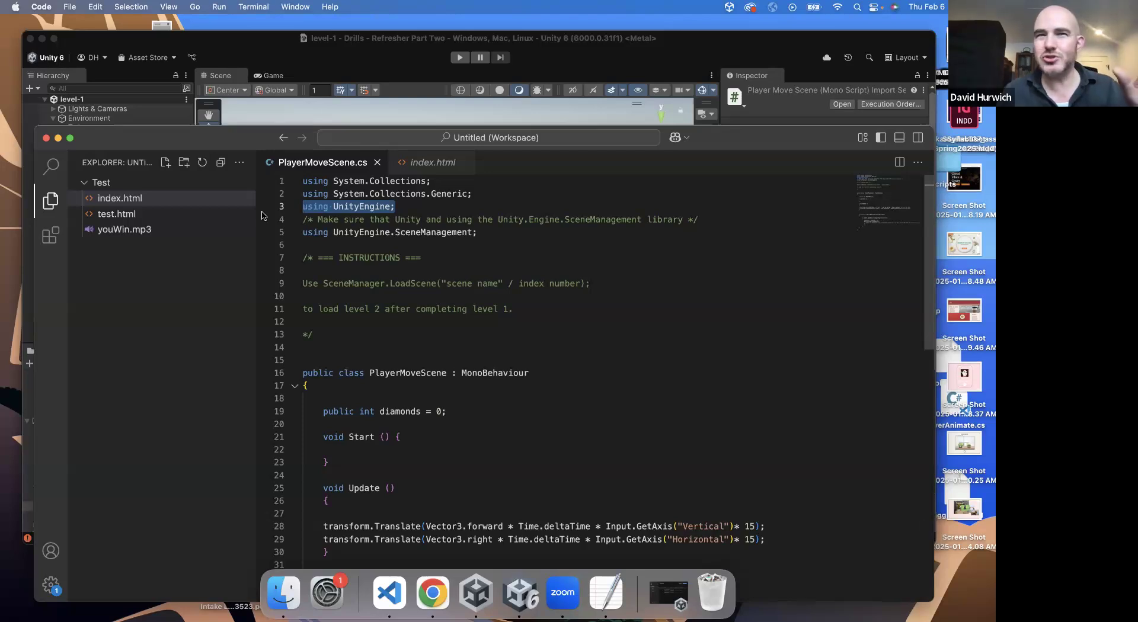
left_click_drag(480, 232, 302, 233)
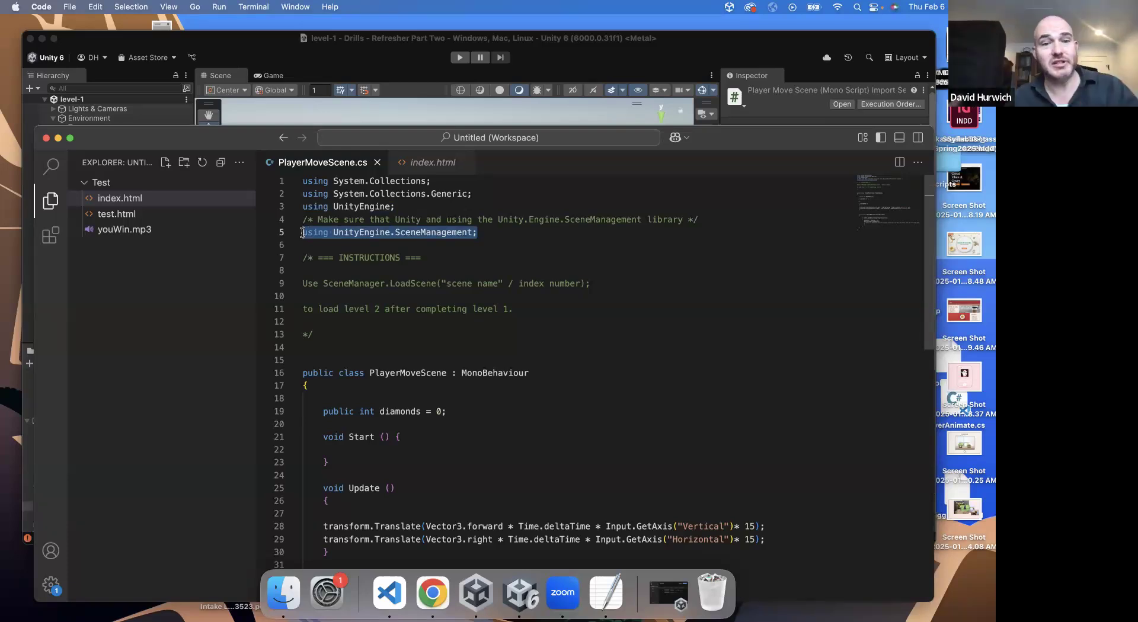
left_click(390, 240)
left_click_drag(334, 234, 511, 230)
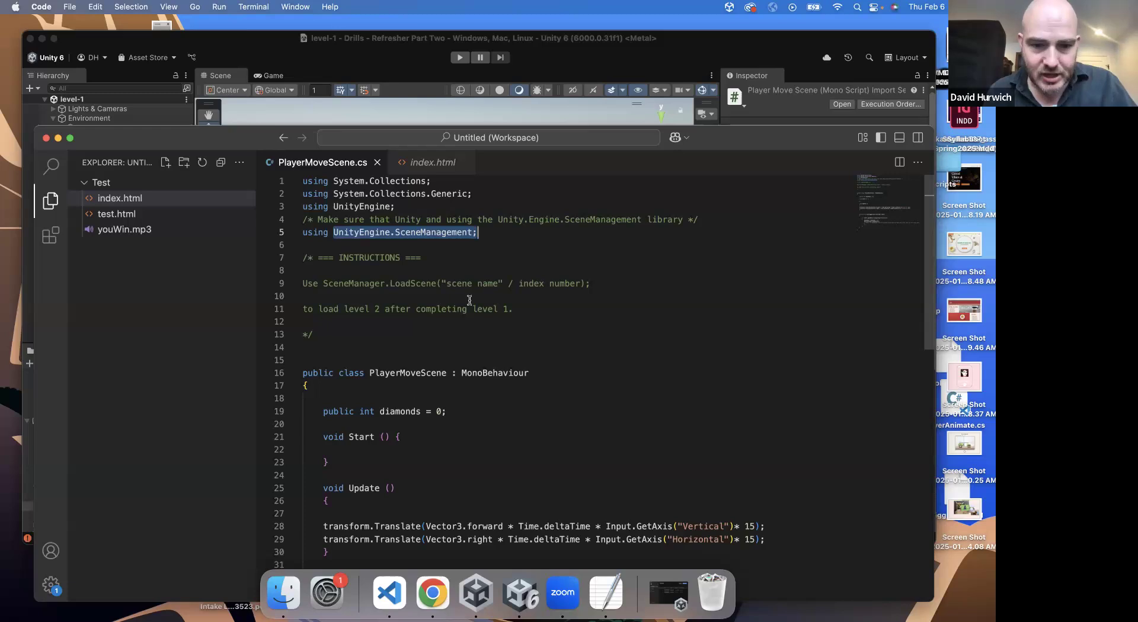
Review the public int diamonds declaration and the OnTriggerEnter method header in PlayerMoveScene.cs.
scroll(470, 301, "down", 2)
scroll(470, 301, "down", 2)
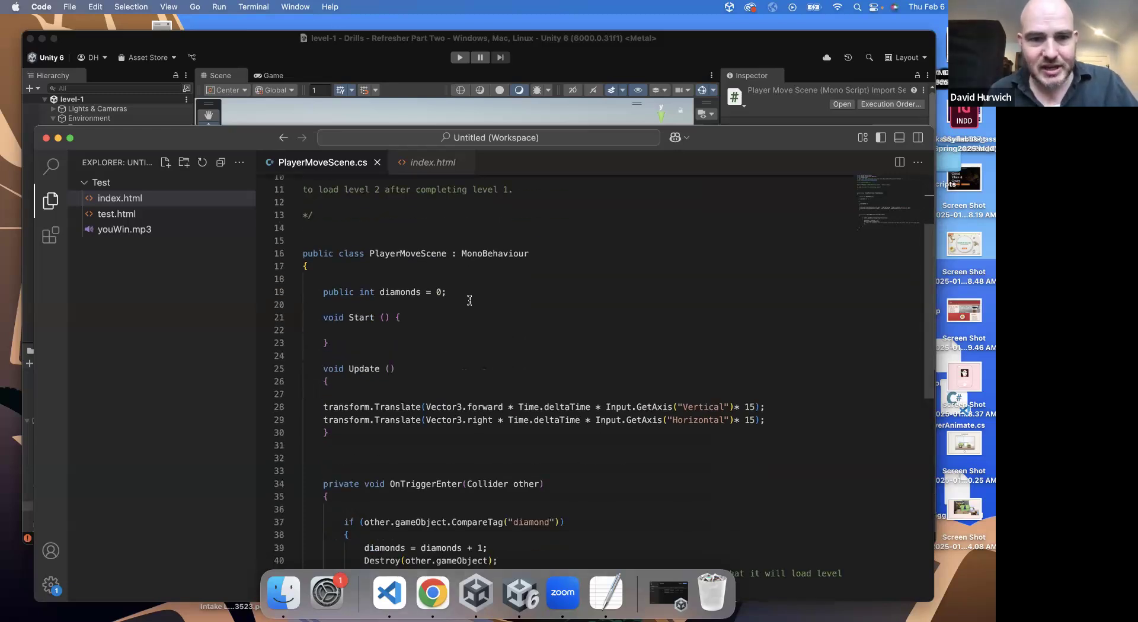
left_click_drag(460, 293, 294, 291)
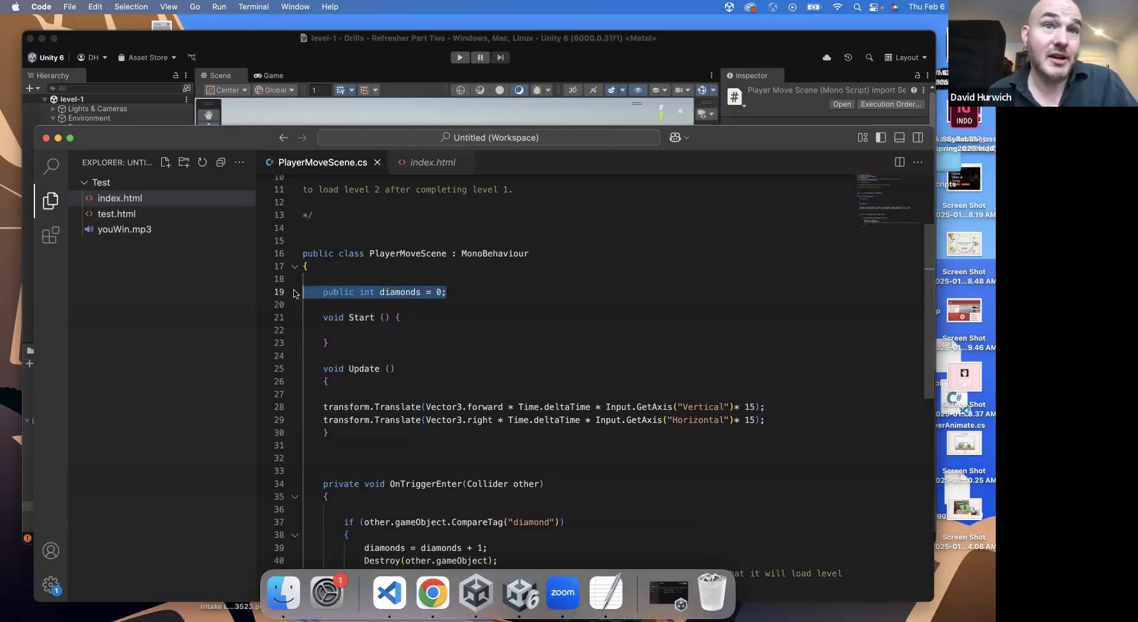
scroll(411, 304, "down", 5)
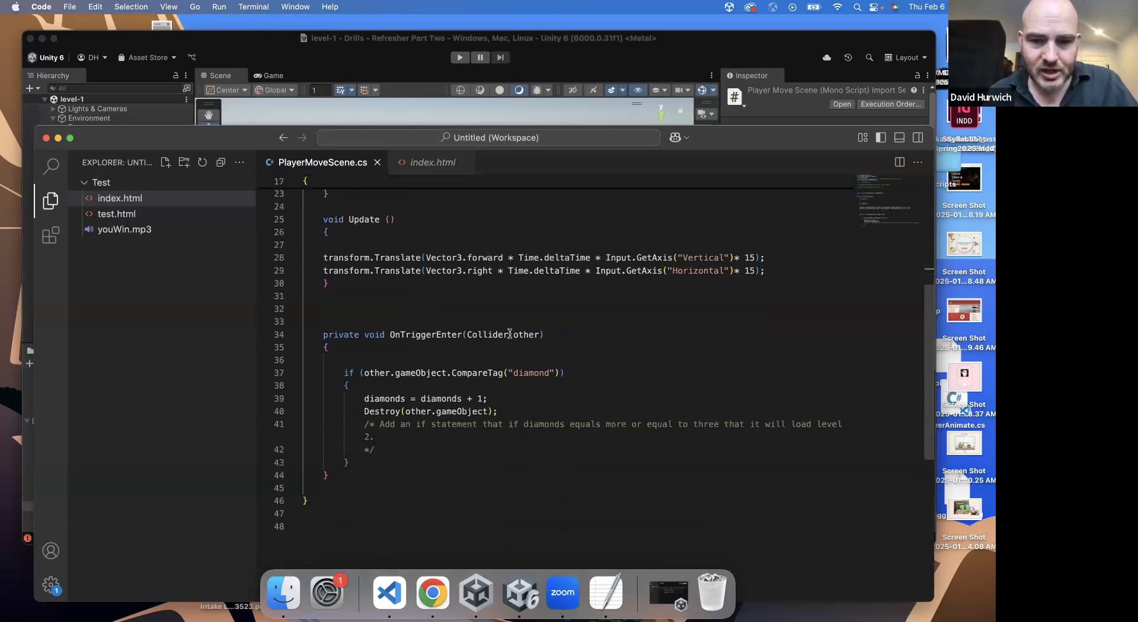
left_click_drag(544, 335, 320, 329)
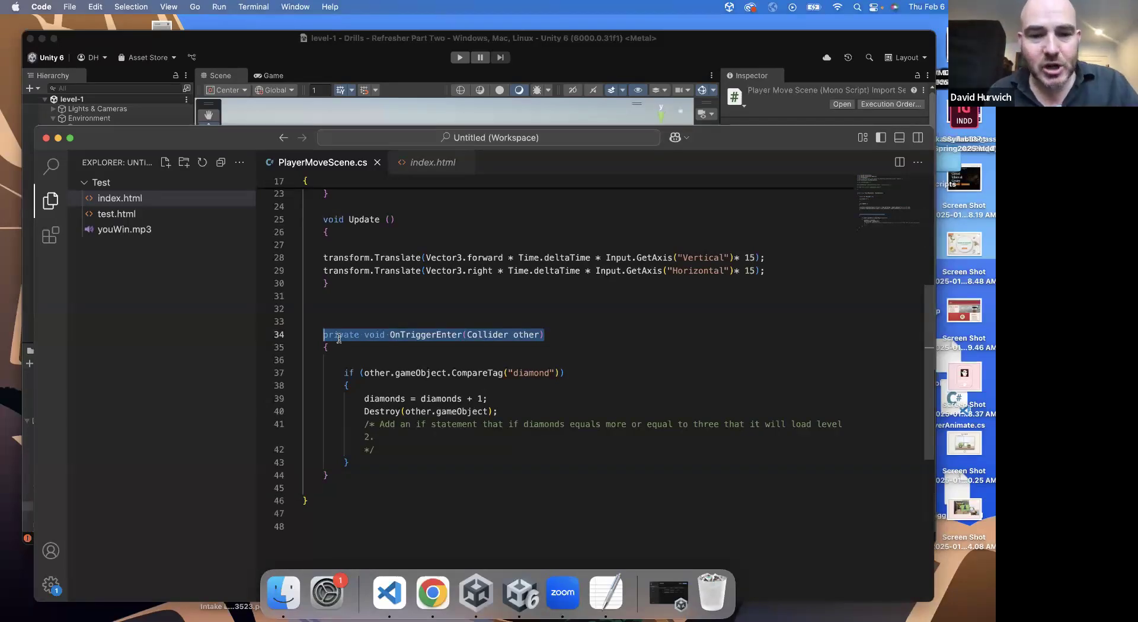
left_click_drag(319, 335, 569, 337)
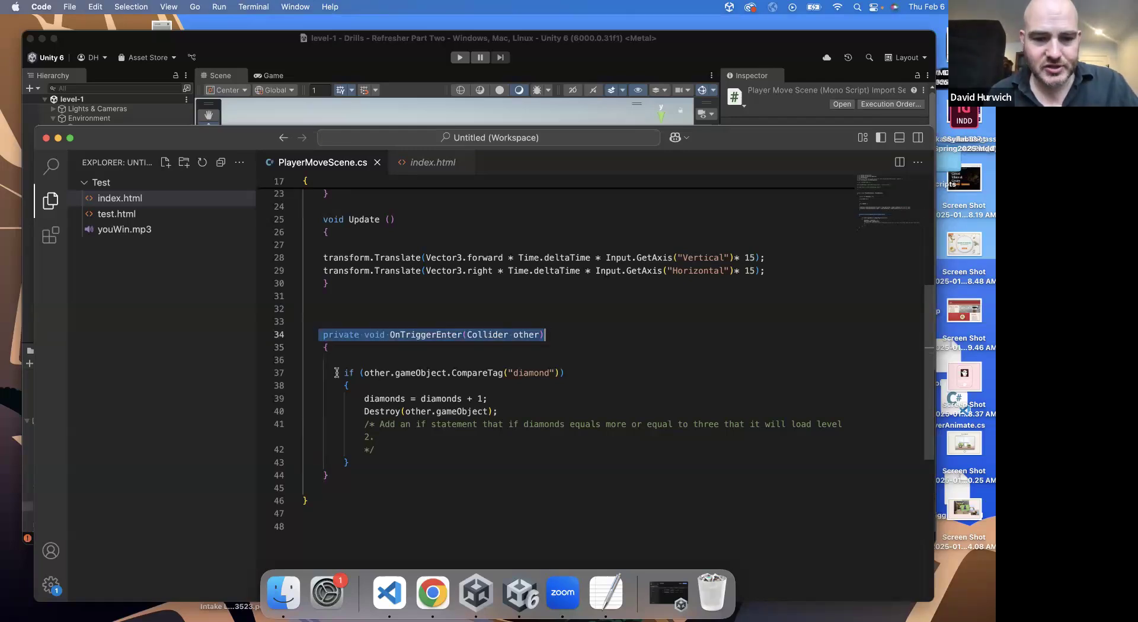
Examine the diamond tag check inside OnTriggerEnter, including the counter increment, the Destroy call and the load-level-2 comment.
left_click_drag(341, 375, 364, 458)
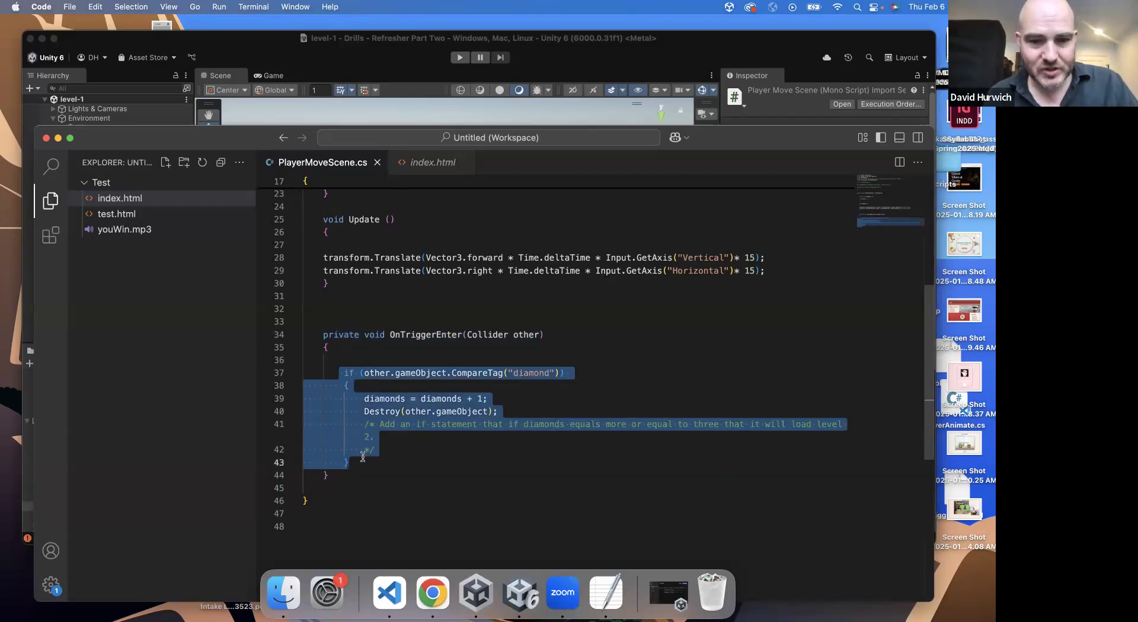
left_click(538, 356)
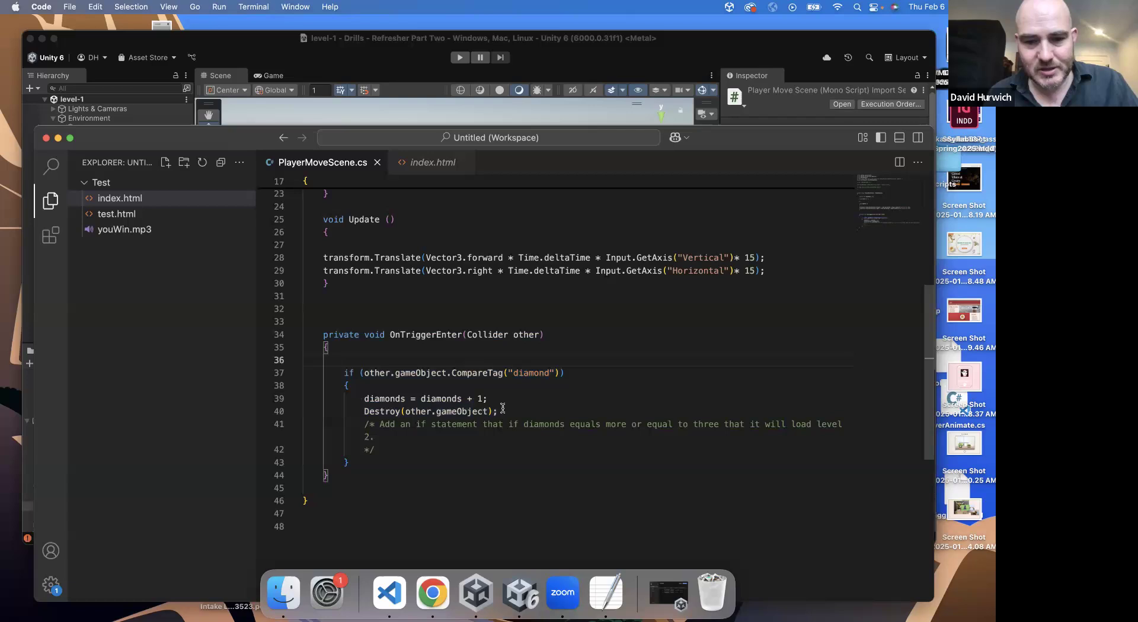
left_click_drag(371, 406, 364, 400)
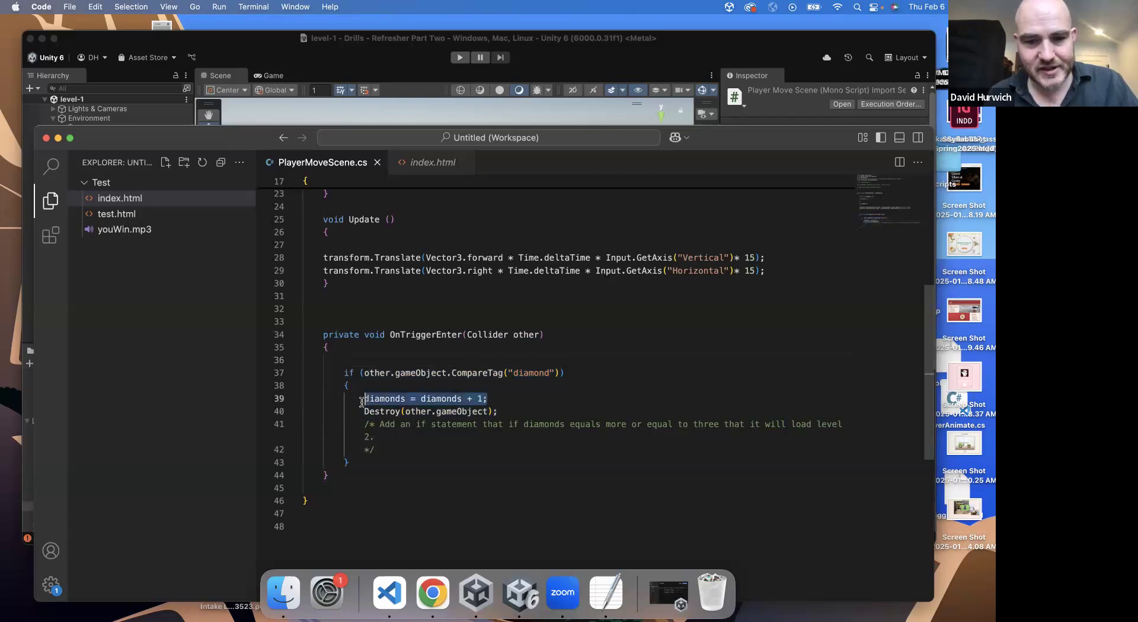
scroll(479, 356, "up", 5)
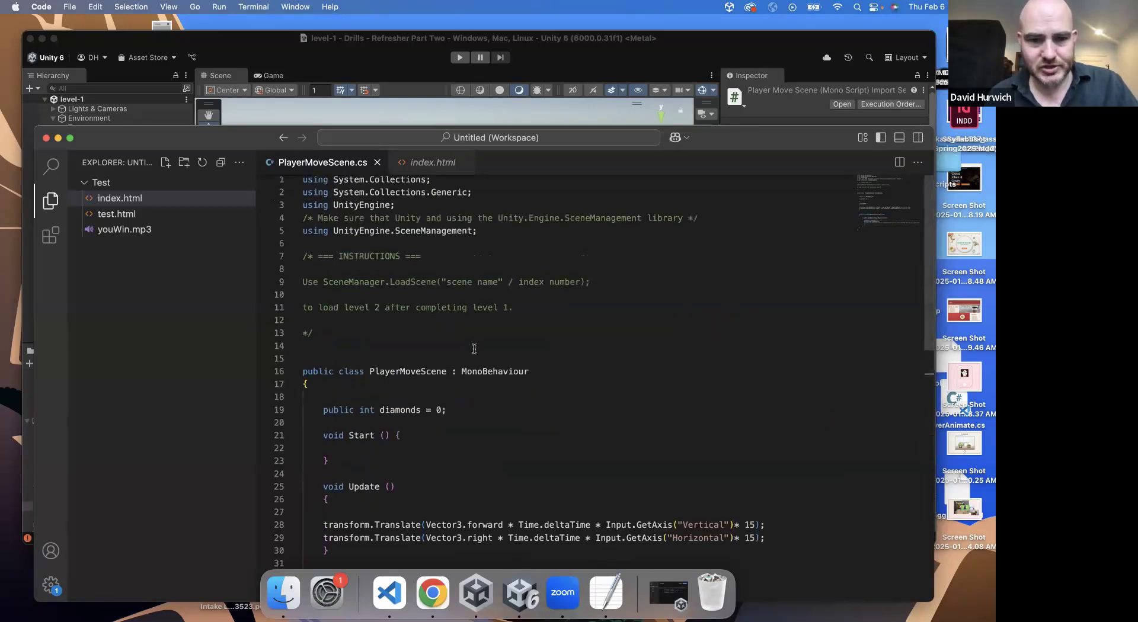
scroll(473, 348, "down", 4)
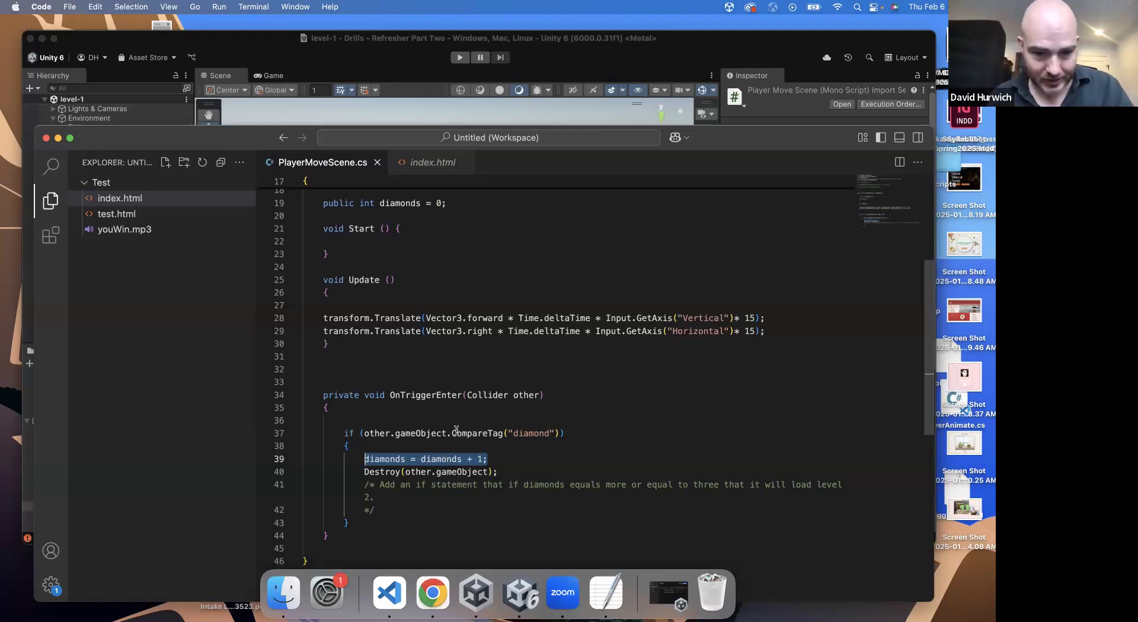
left_click_drag(497, 472, 363, 471)
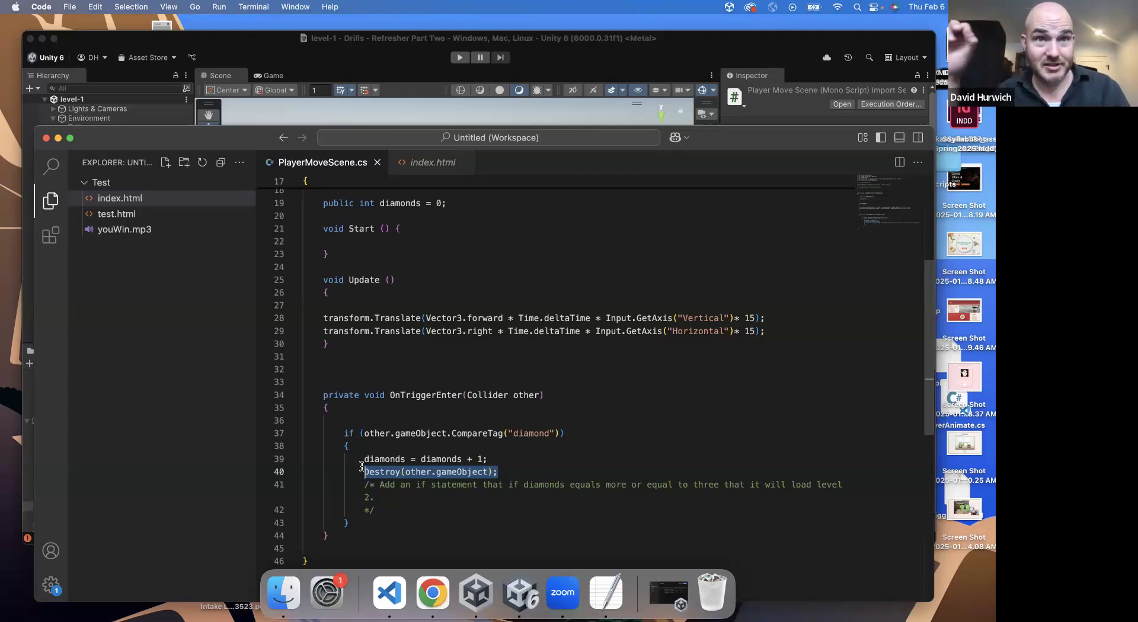
scroll(379, 457, "down", 3)
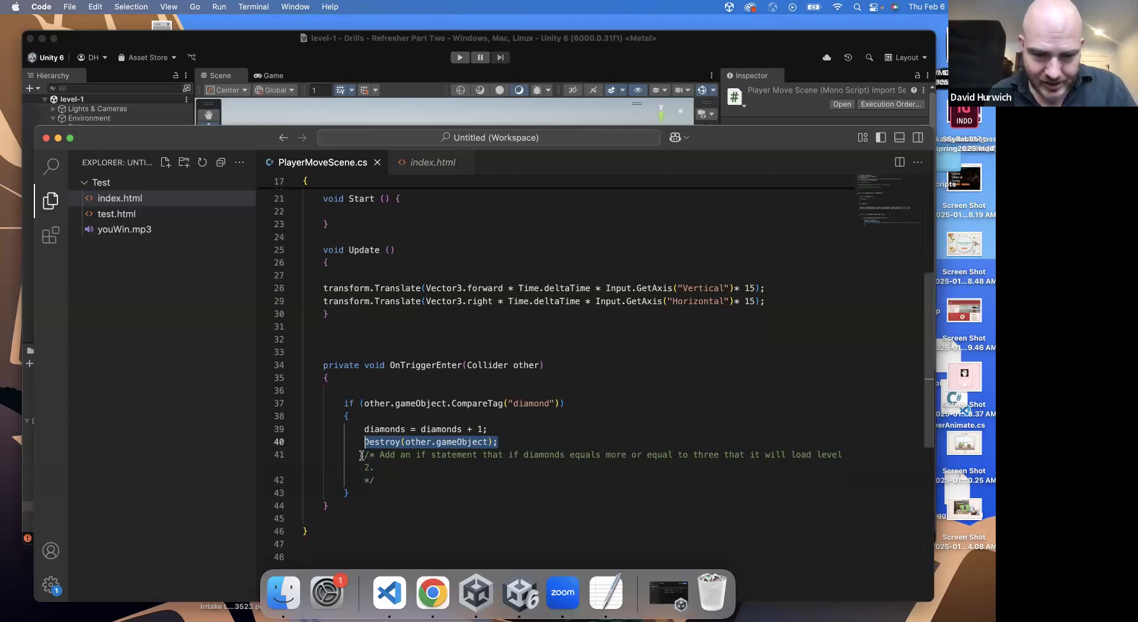
left_click_drag(381, 453, 363, 424)
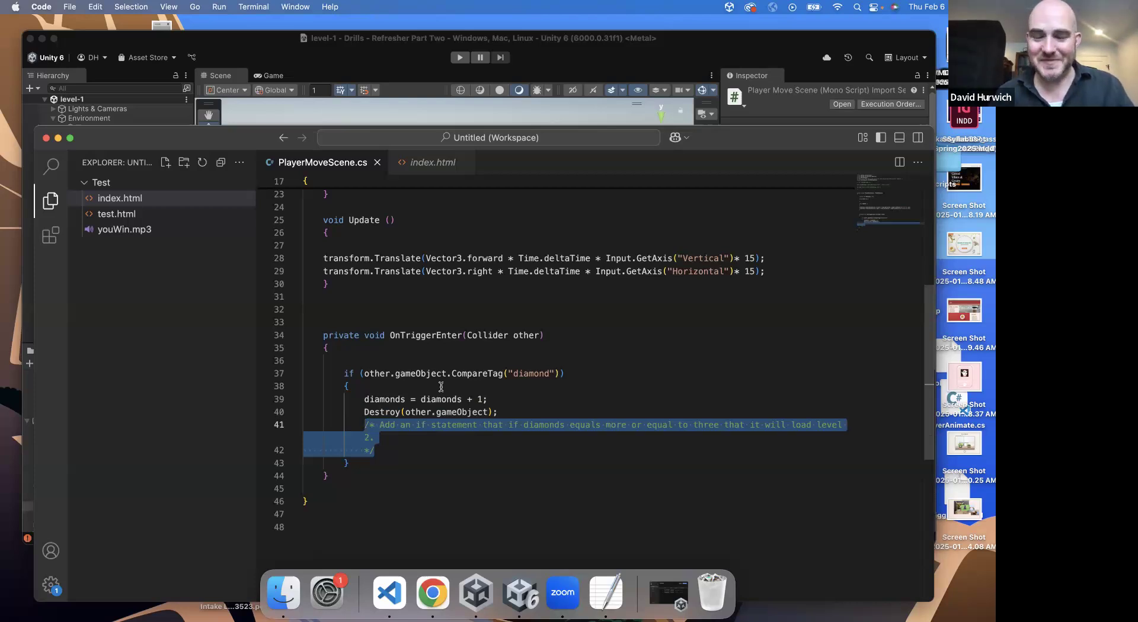
Replace the load-level-2 comment after the Destroy call with an empty if(diamonds >= 3){ } block.
type("if")
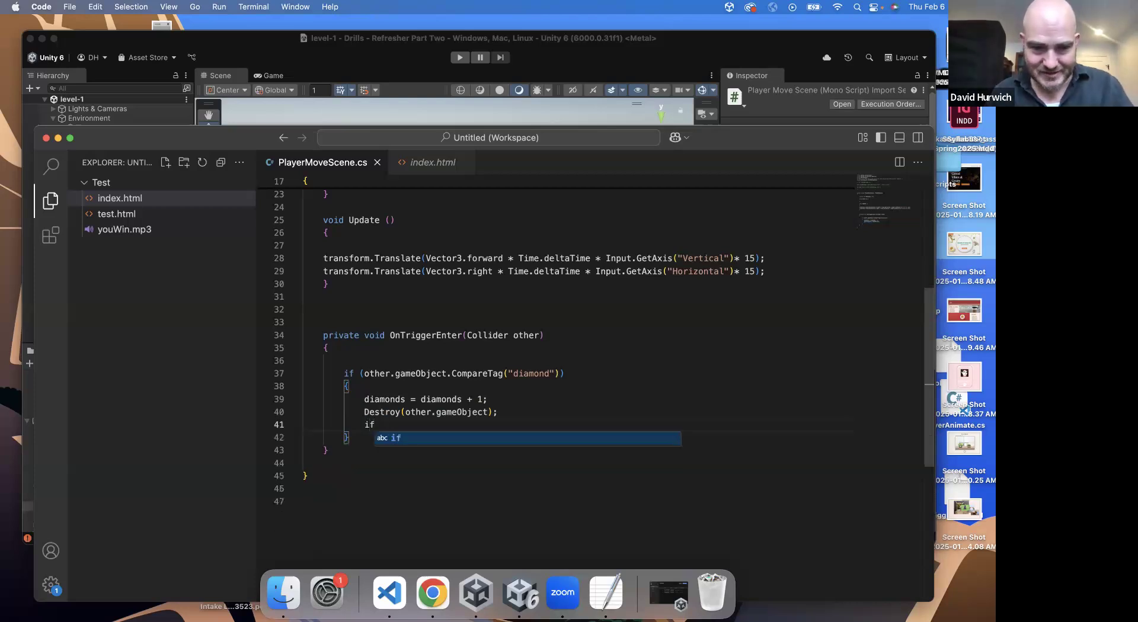
key("Escape")
left_click(364, 425)
key("Return")
left_click(339, 450)
left_click(375, 438)
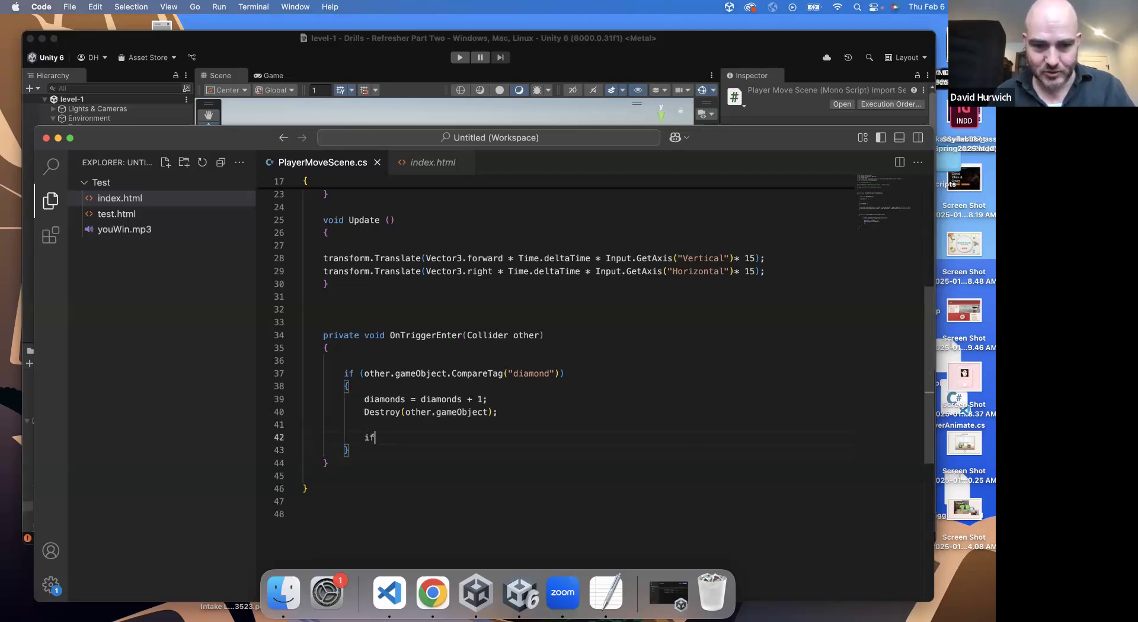
type("(")
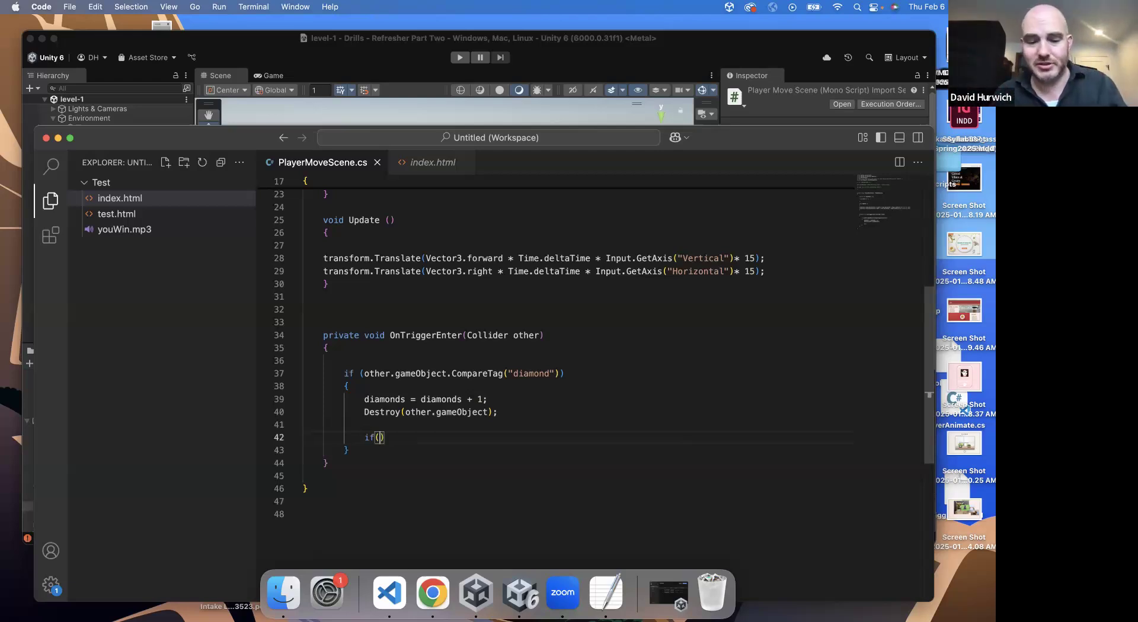
type("diamonds ")
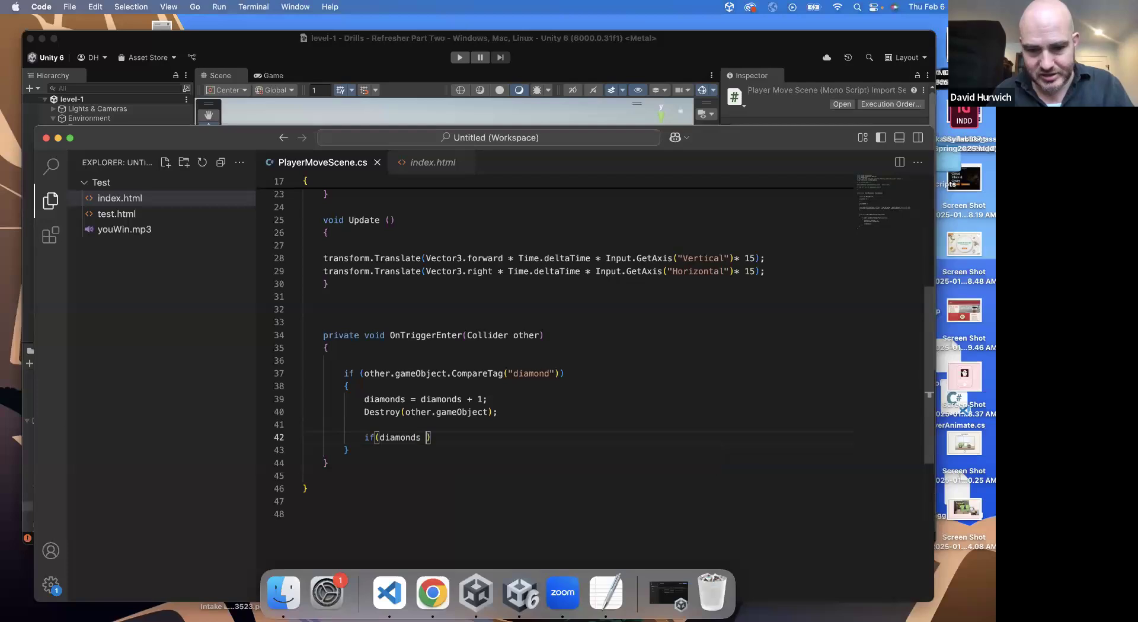
type(">= 3){")
key("Return")
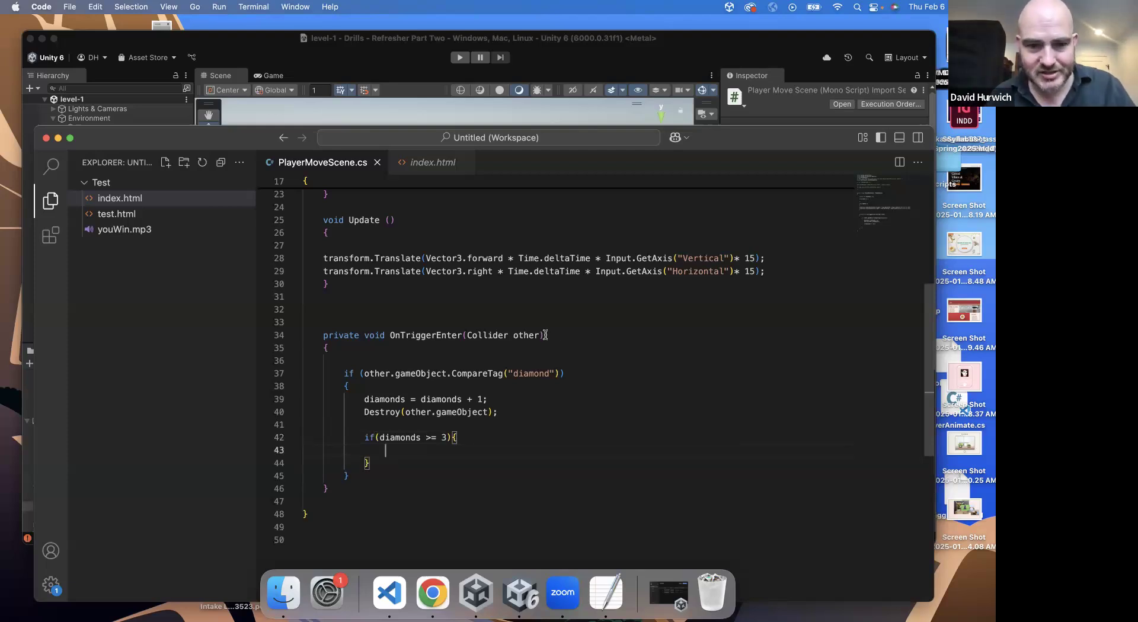
Copy the SceneManager.LoadScene("scene name" / index number); line from the instructions comment into the body of the diamonds >= 3 block.
scroll(551, 335, "up", 5)
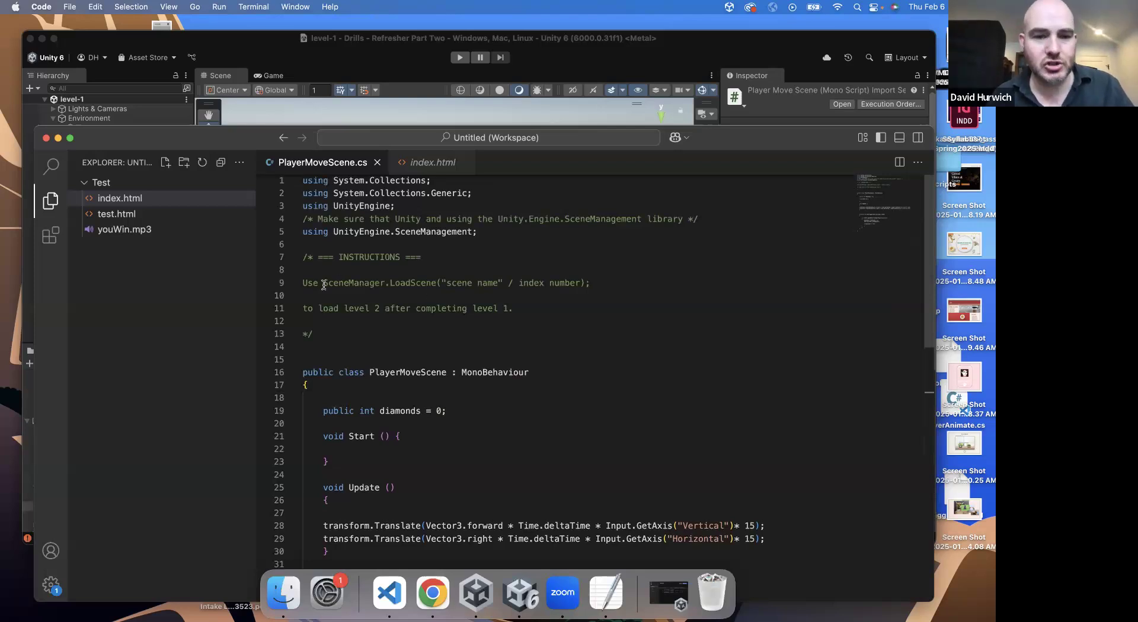
left_click_drag(323, 283, 437, 284)
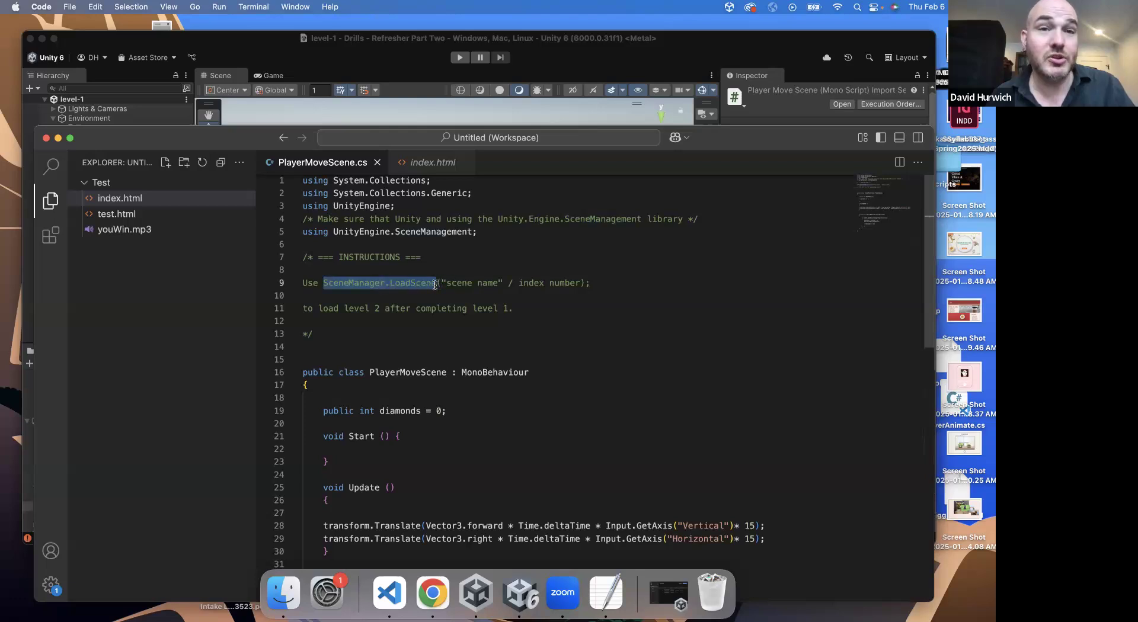
double_click(408, 283)
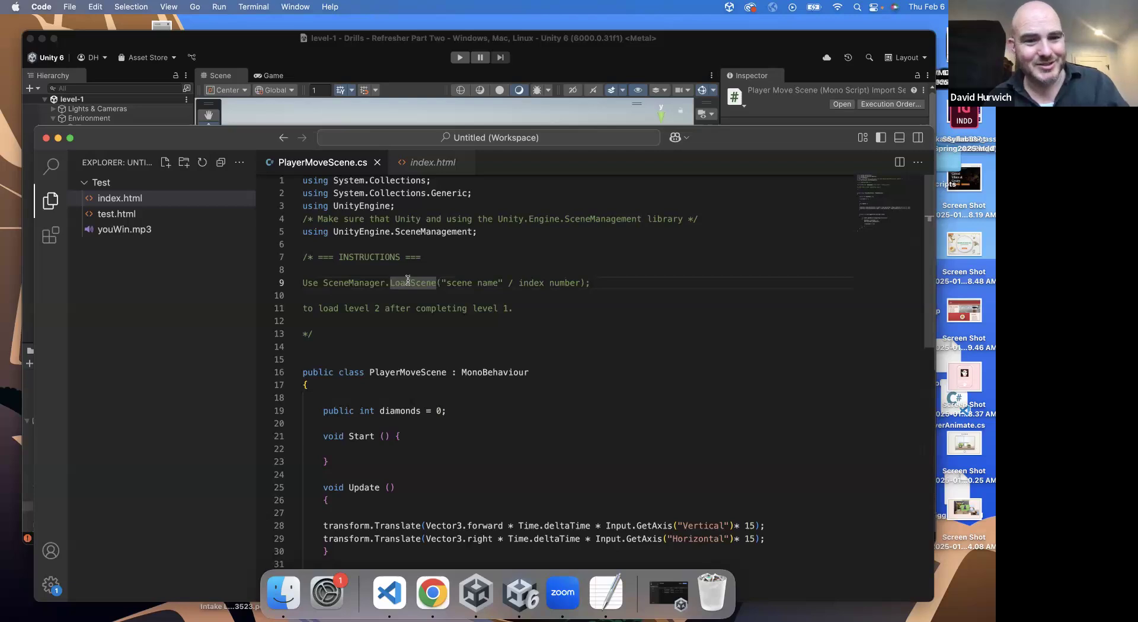
left_click_drag(323, 283, 596, 283)
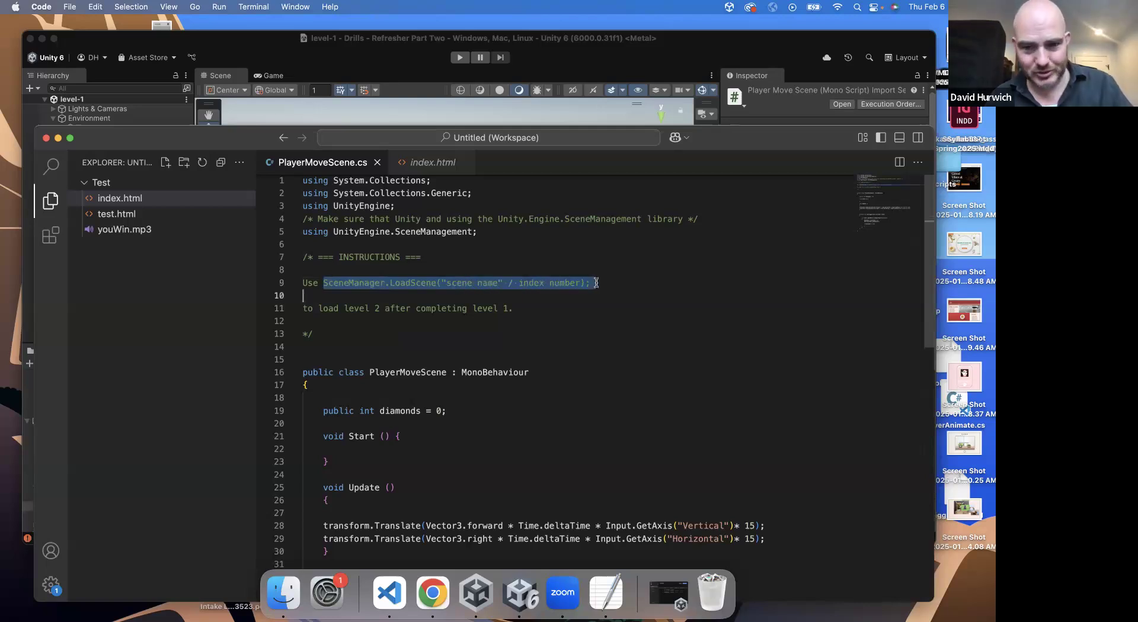
scroll(533, 356, "down", 8)
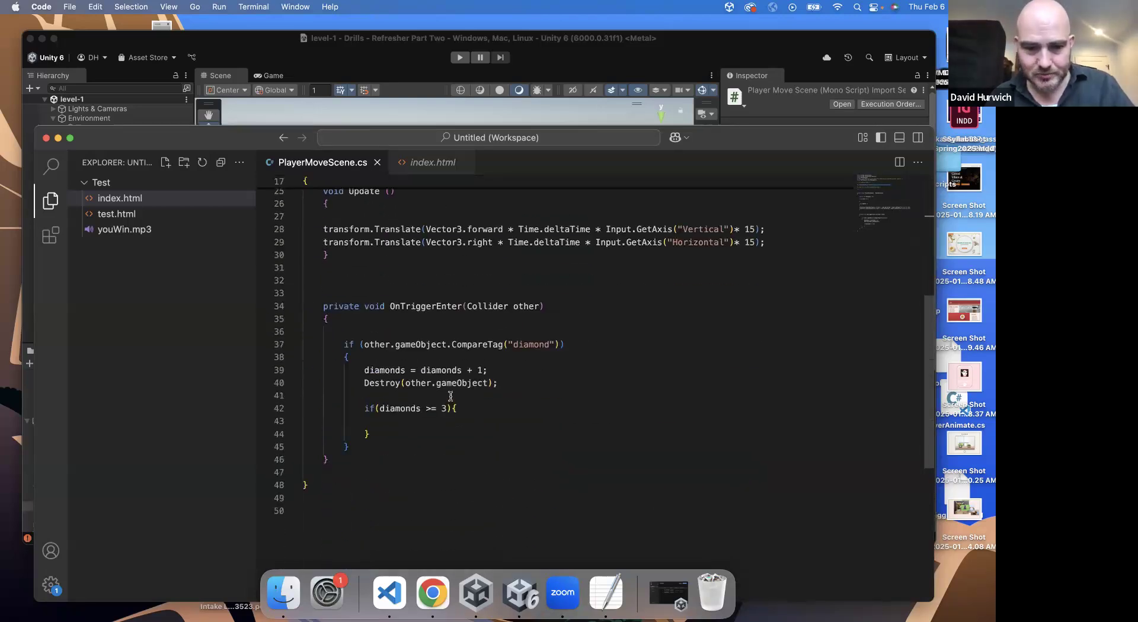
left_click(396, 419)
type("SceneManager.LoadScene(\"scene name\" / index number);")
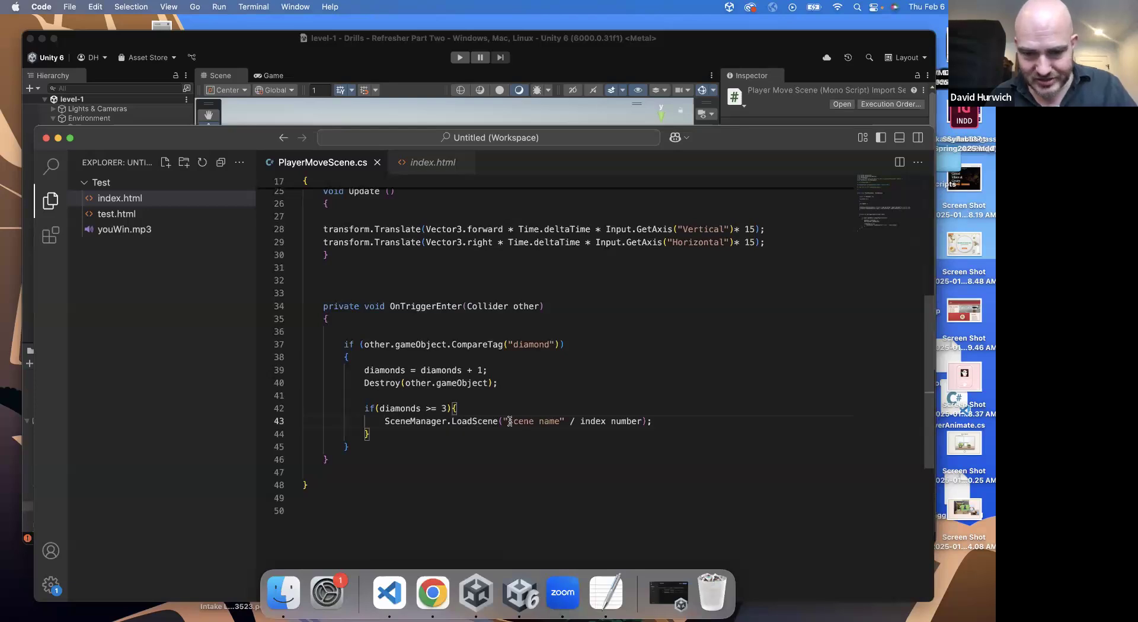
Check the scene names in Unity's Exercise-9-Levels folder and replace the LoadScene placeholder argument in PlayerMoveScene.cs with "level-2".
left_click_drag(504, 420, 642, 420)
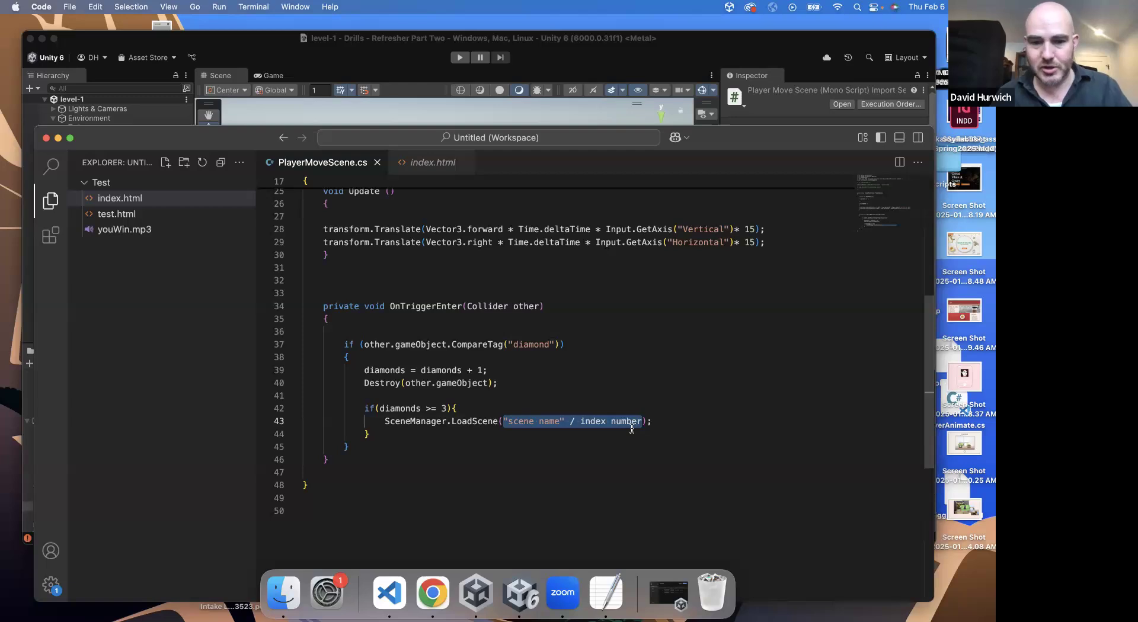
key("BackSpace")
left_click(520, 593)
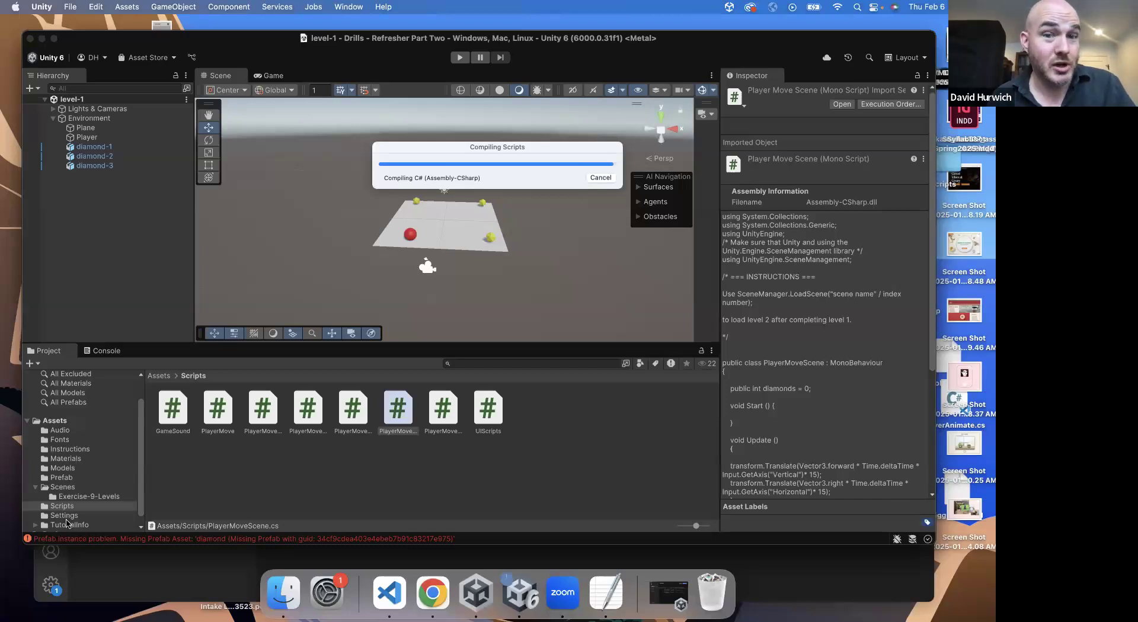
left_click(83, 498)
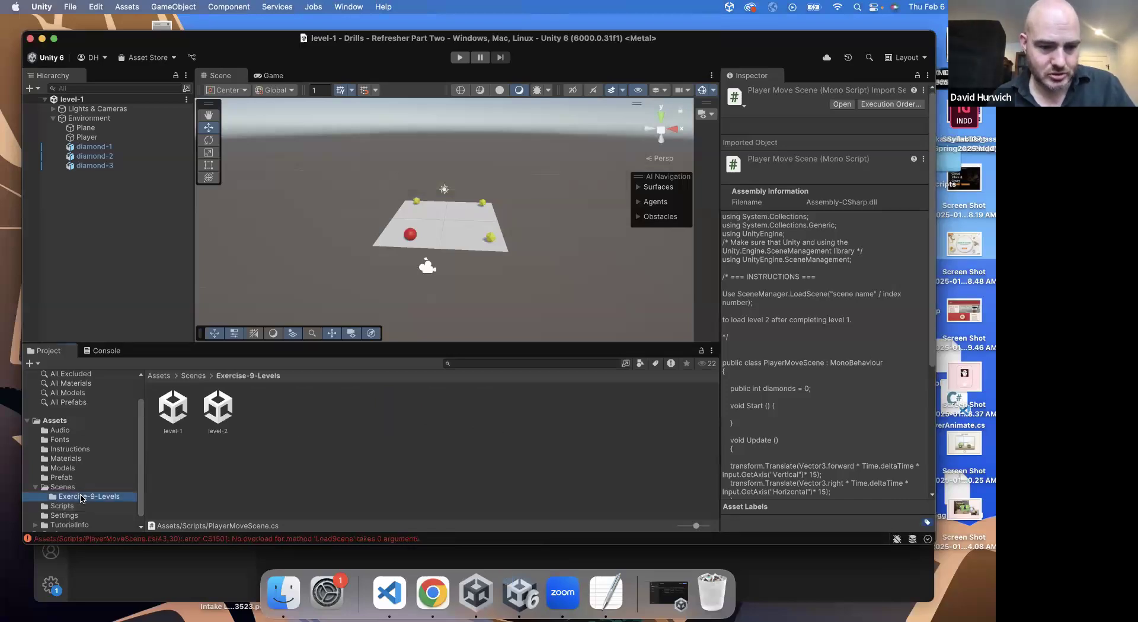
left_click(389, 593)
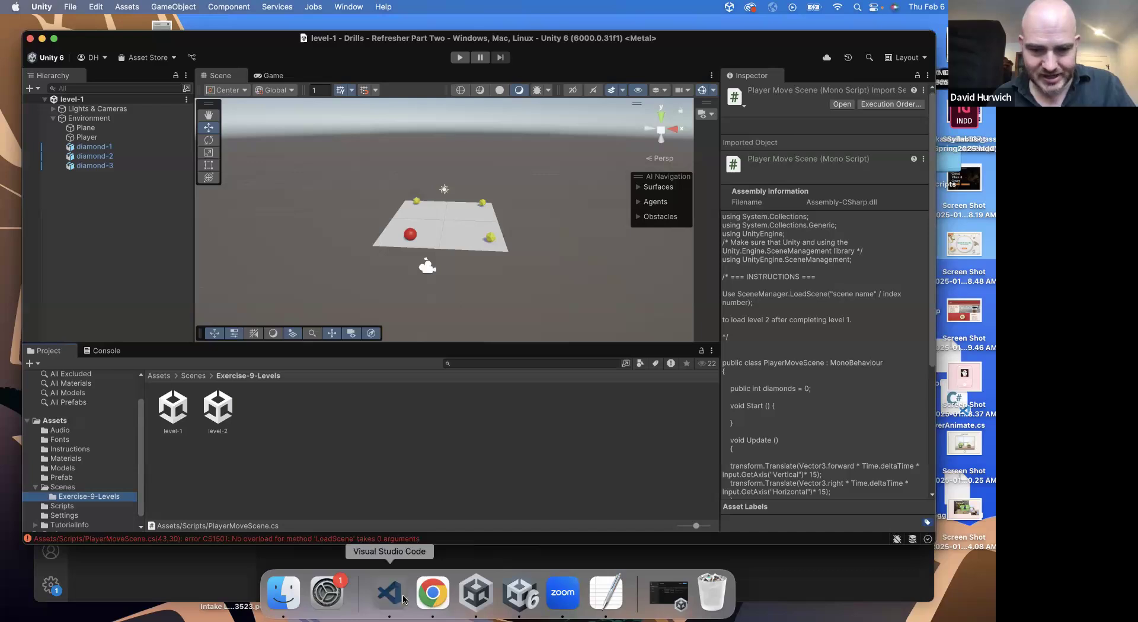
type("\"level-2")
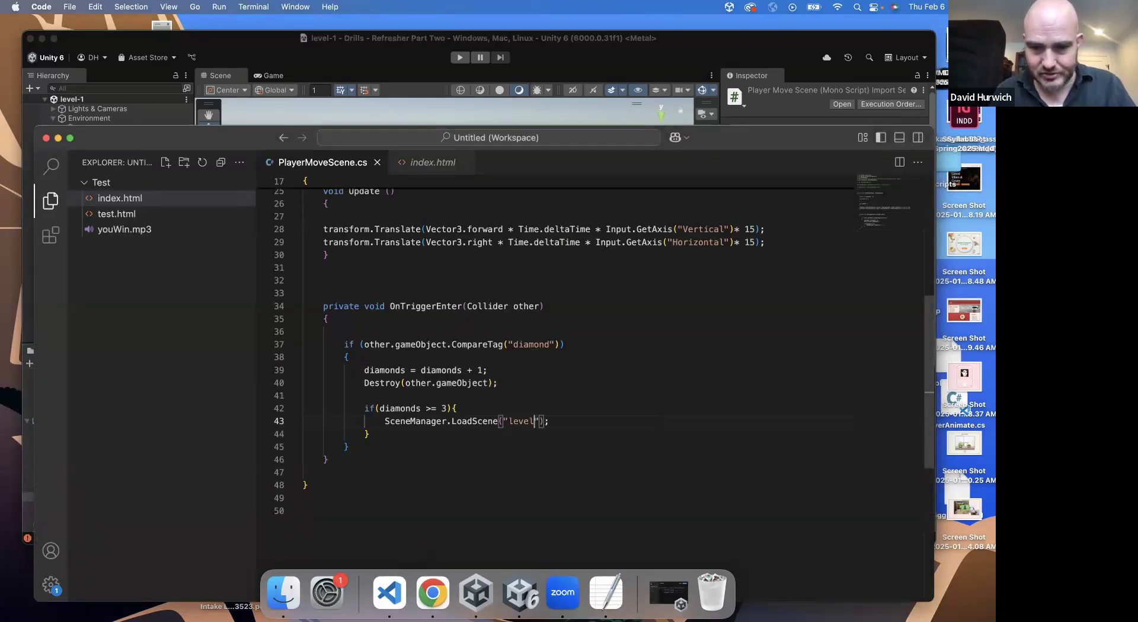
type("\"")
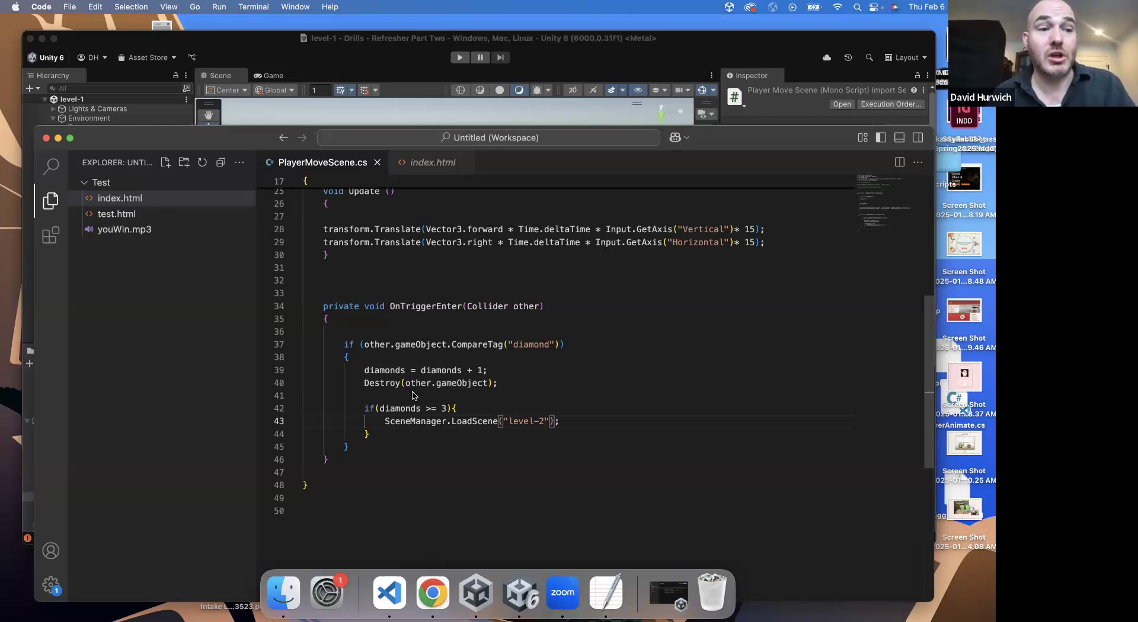
Switch to Unity, run level-1 in the Game view, and stop the run.
left_click(517, 596)
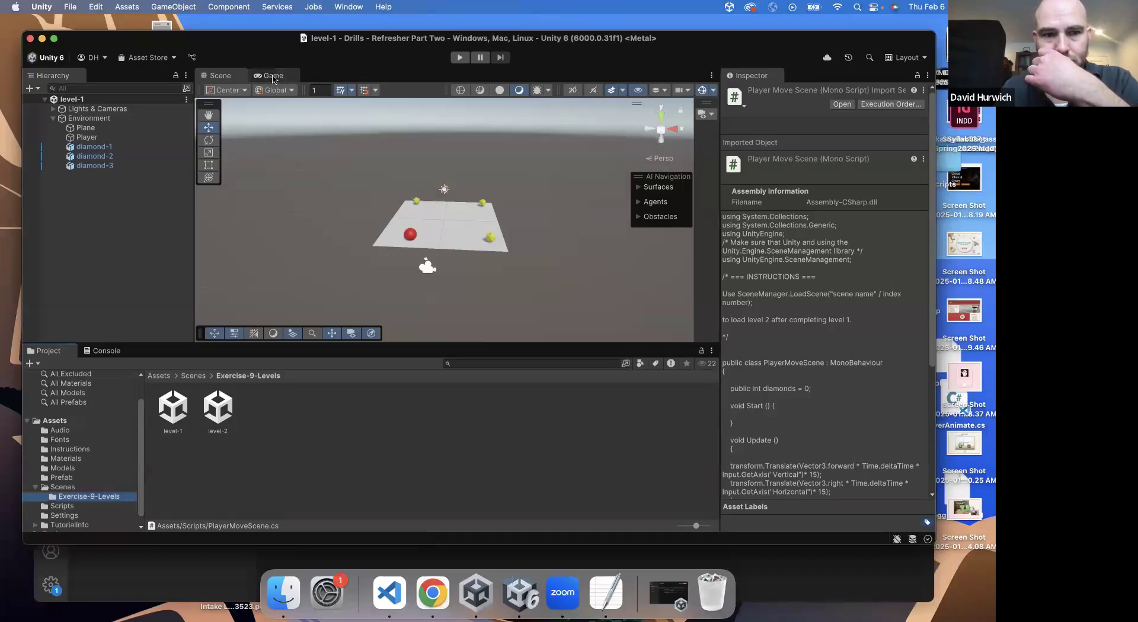
left_click(272, 77)
left_click(460, 58)
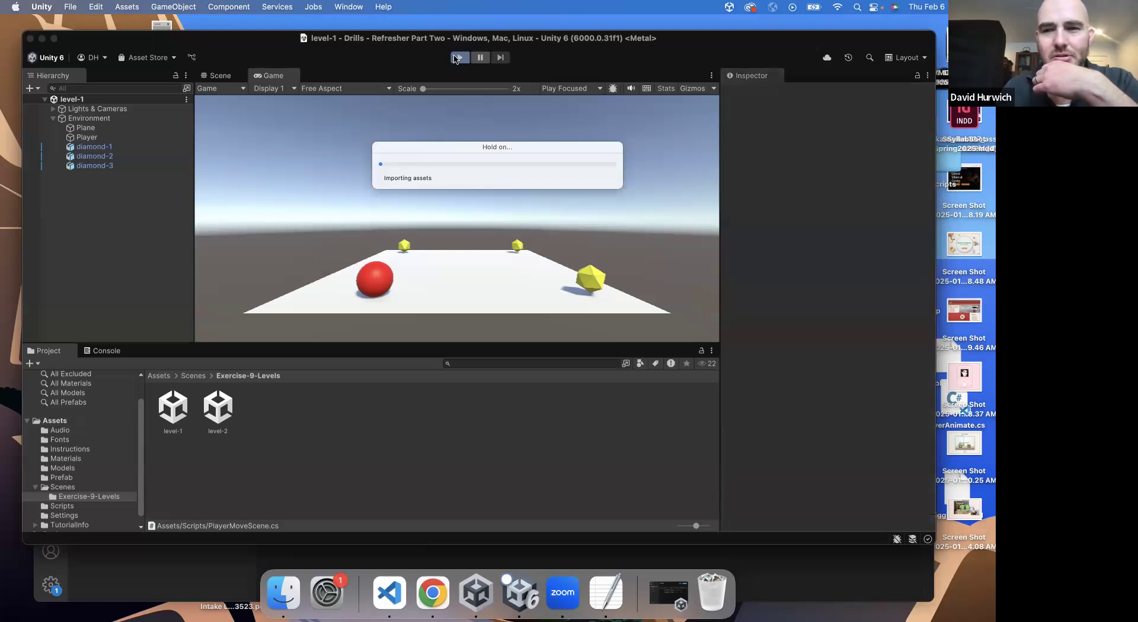
left_click(460, 57)
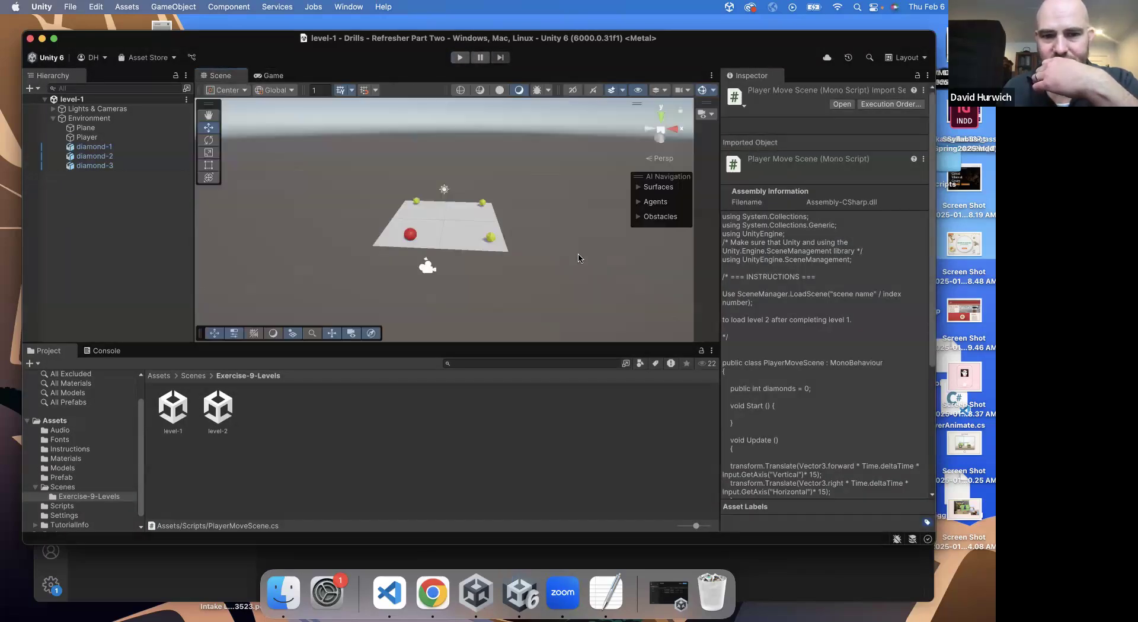
Inspect the tag and components of diamond-1, diamond-2 and diamond-3 in the Scene view.
left_click(492, 240)
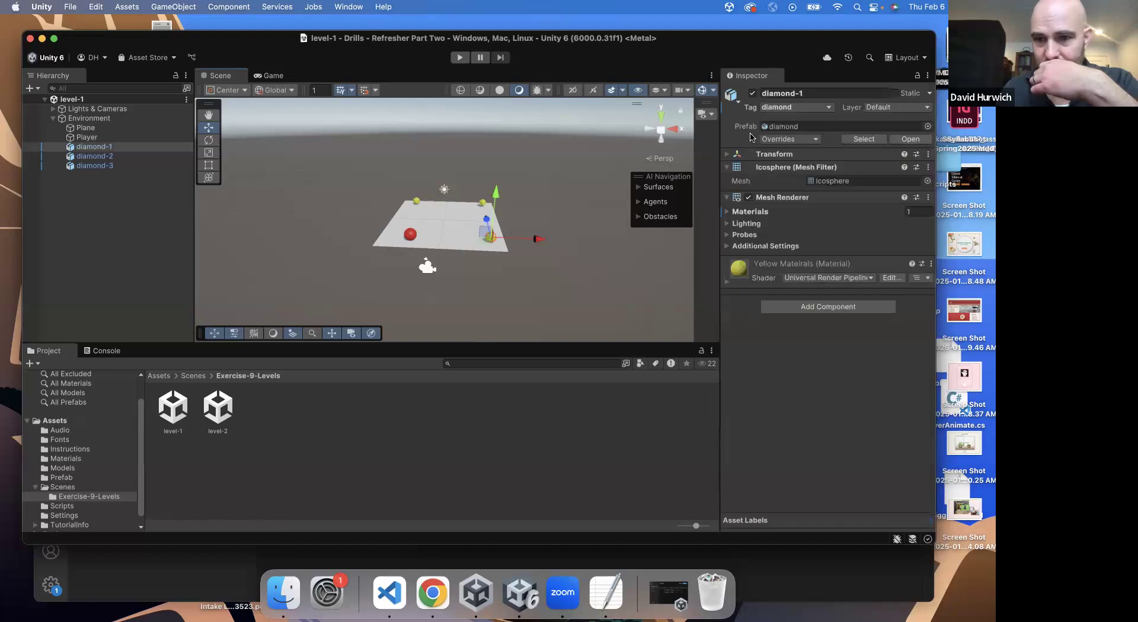
left_click(483, 204)
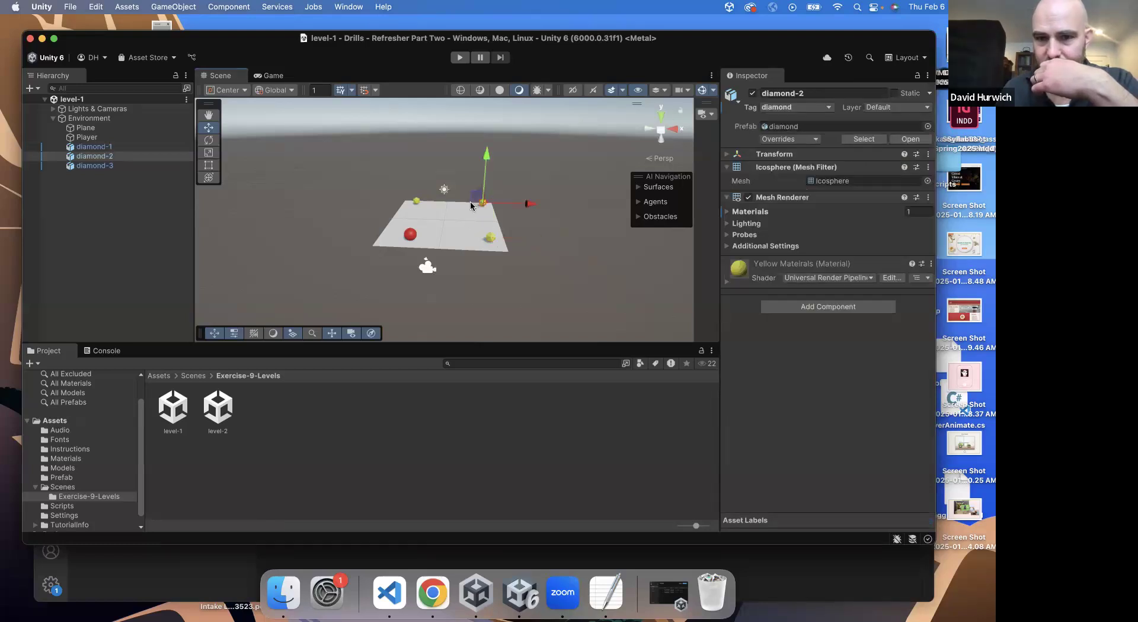
left_click(417, 202)
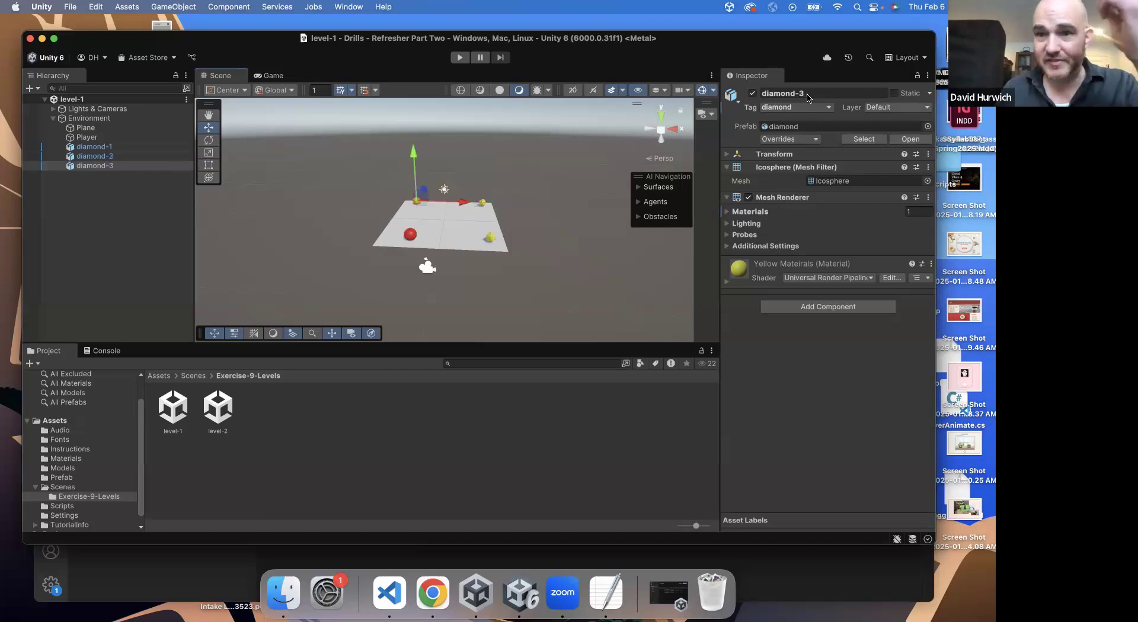
Play level-1 in the Game view, steer the red ball toward the back diamonds to test collection, and stop the game.
left_click(272, 75)
left_click(460, 58)
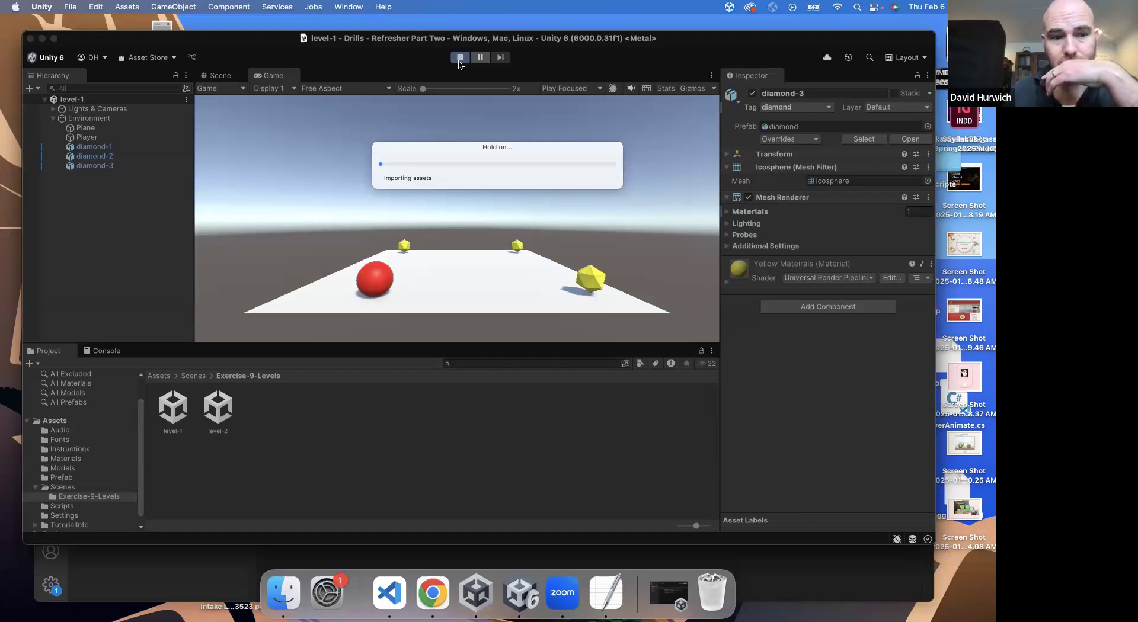
key("Right")
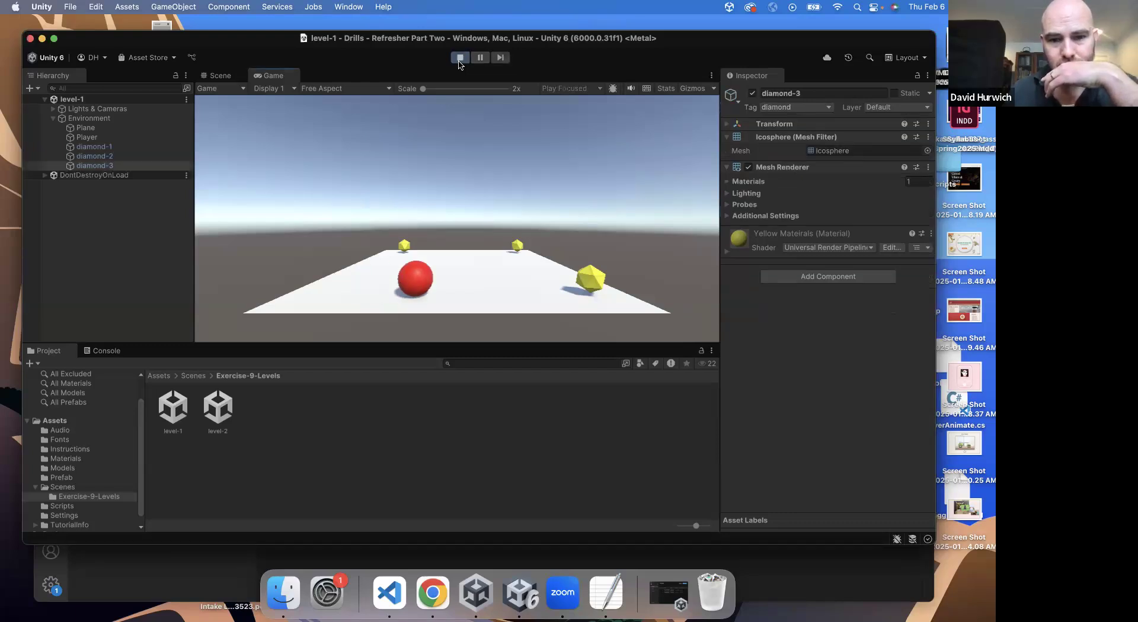
key("Left")
key("Up")
key("Left")
left_click(458, 61)
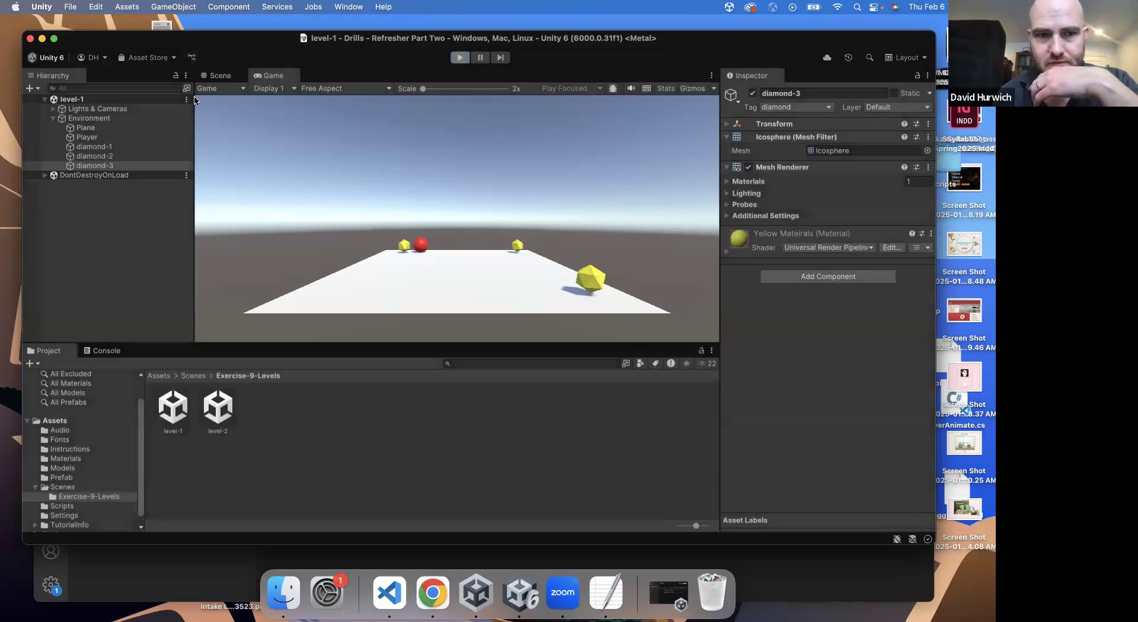
Add a Box Collider to diamond-1 in the Scene view and enable its Is Trigger option.
left_click(220, 75)
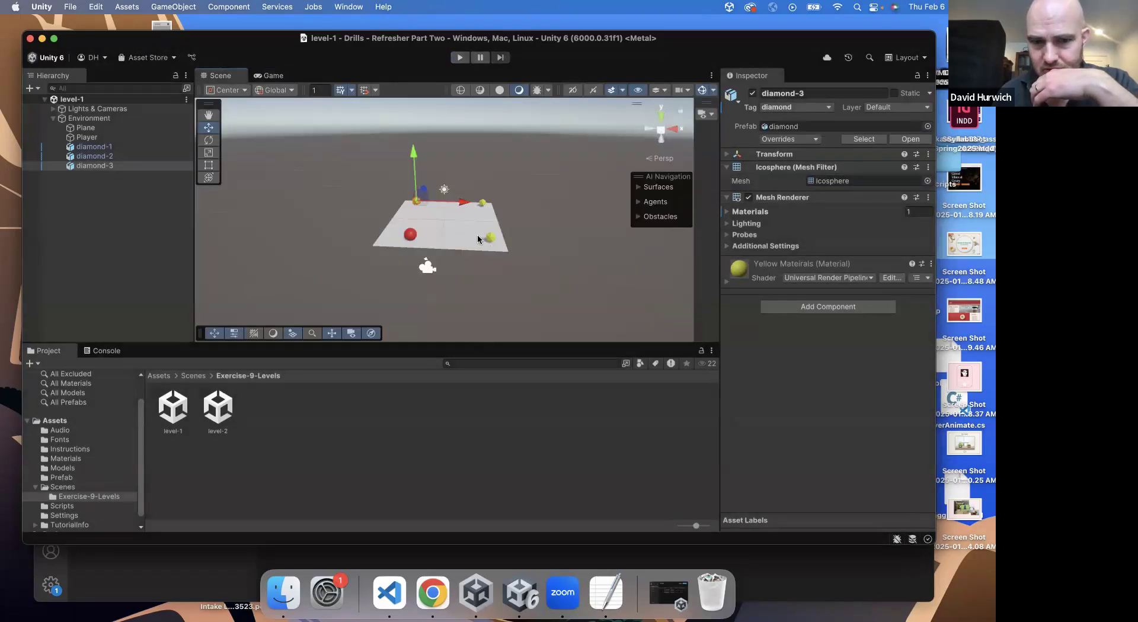
left_click(489, 238)
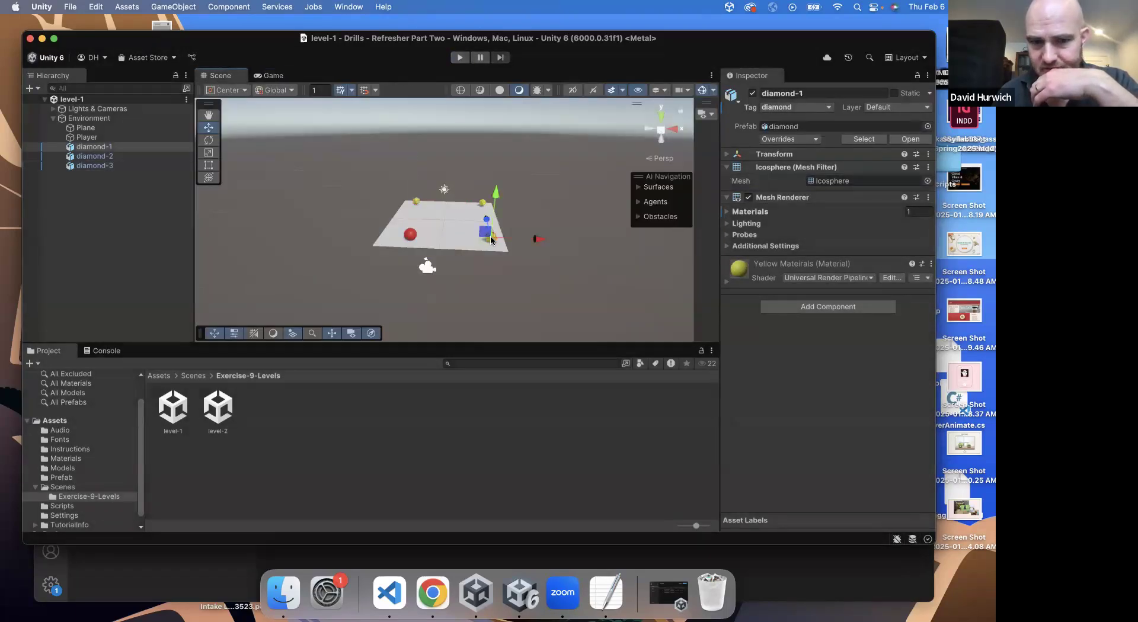
left_click(818, 311)
left_click(797, 345)
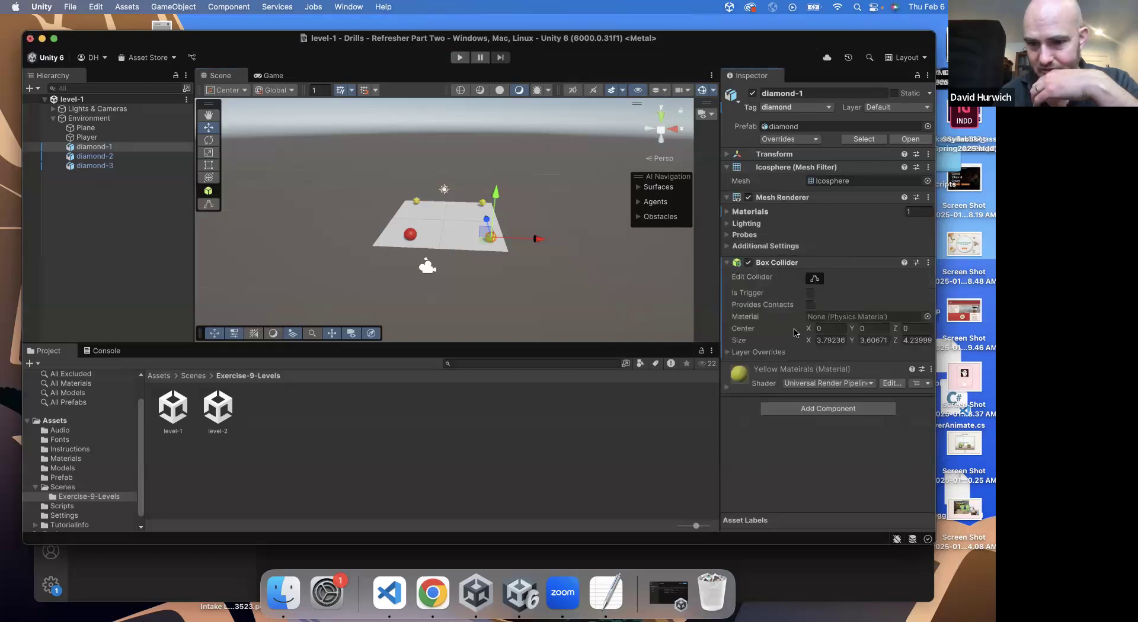
left_click(811, 294)
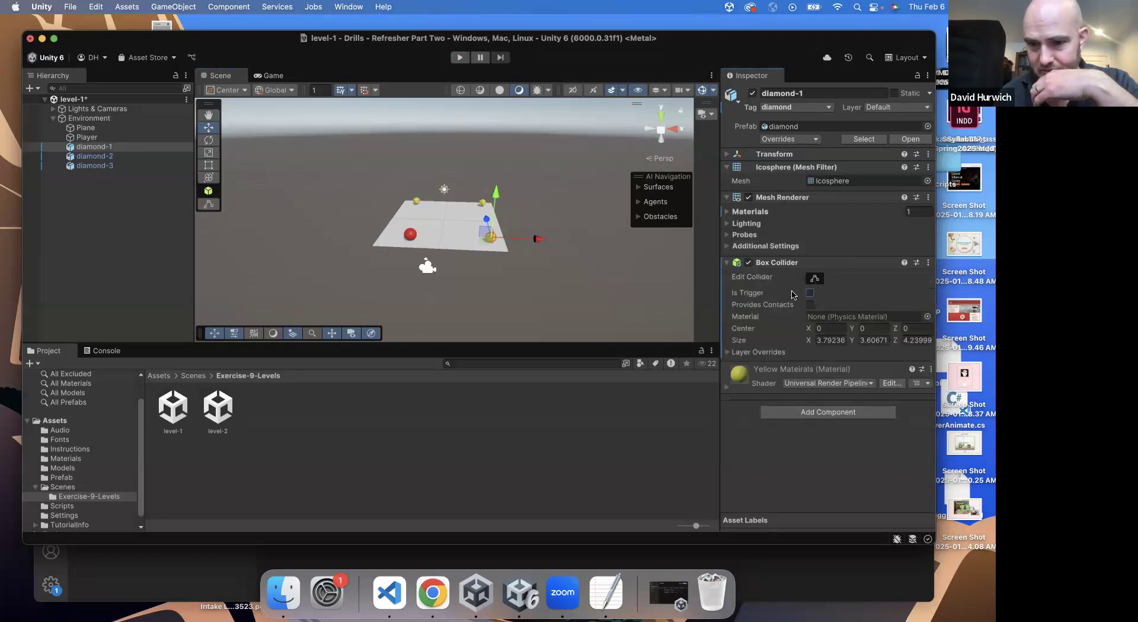
Add a Box Collider to diamond-2 and enable its Is Trigger option.
left_click(483, 204)
left_click(829, 308)
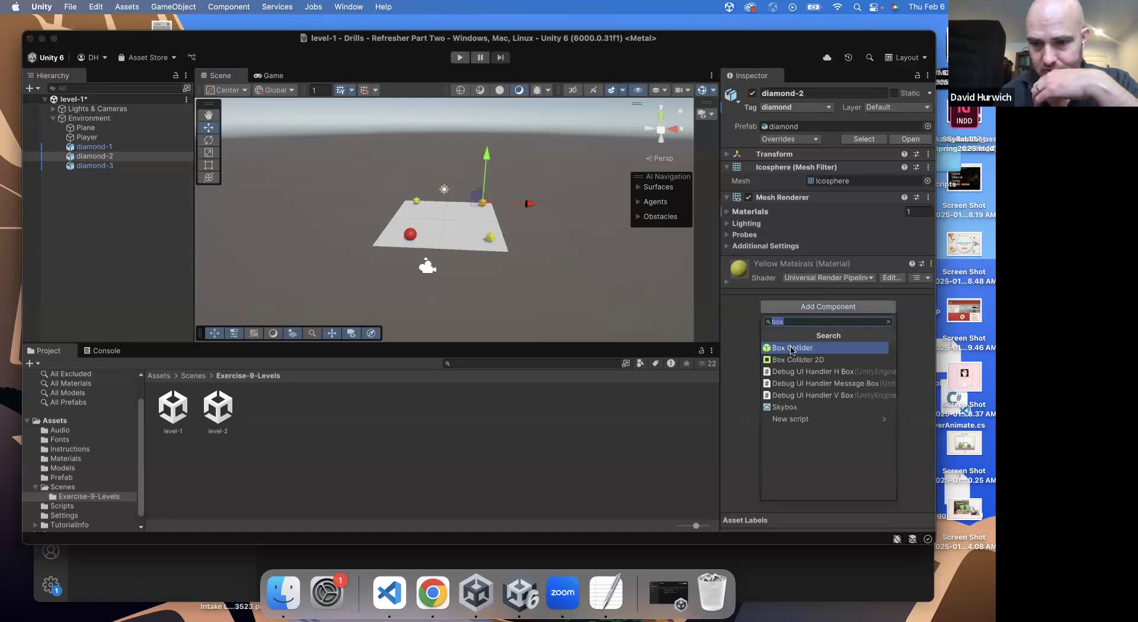
left_click(791, 349)
left_click(810, 292)
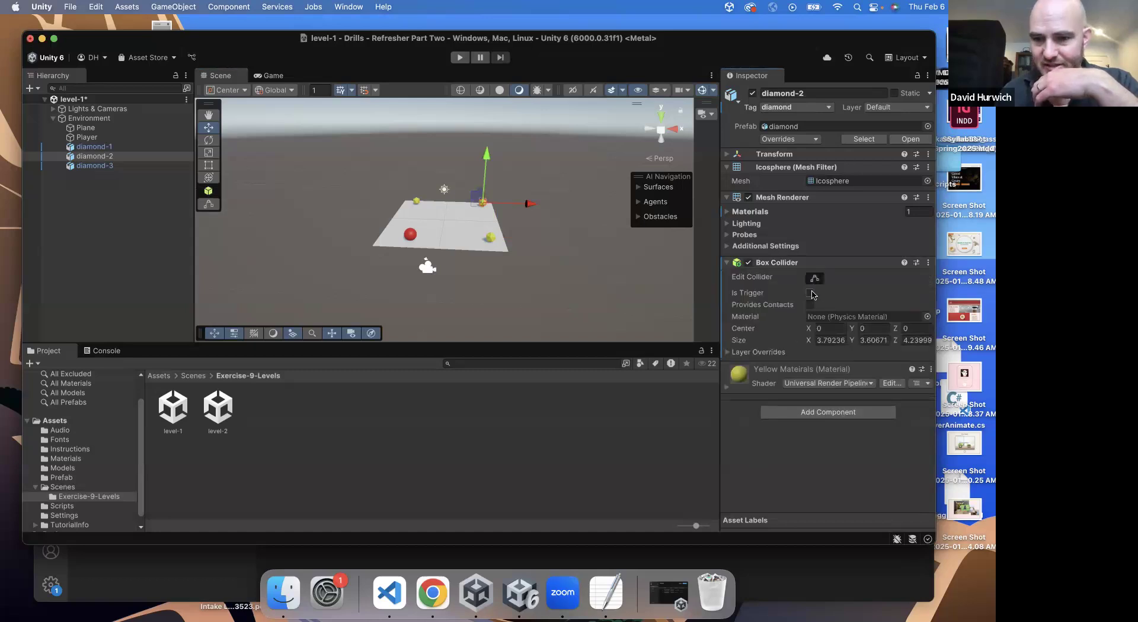
Add a Box Collider to diamond-3 and enable its Is Trigger option.
left_click(417, 203)
left_click(808, 306)
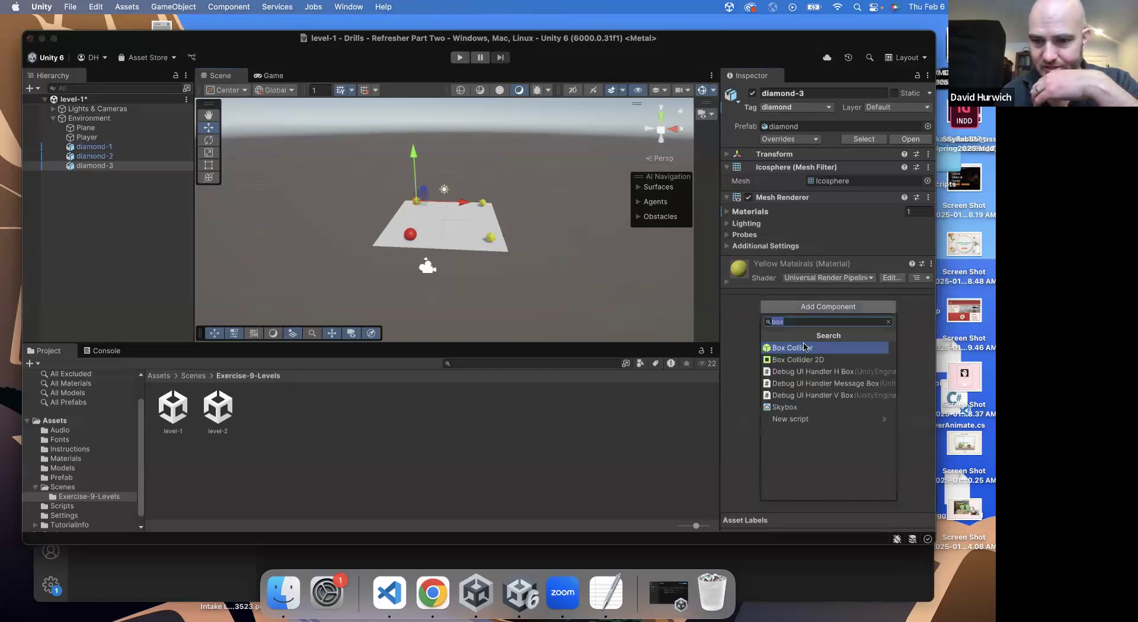
left_click(792, 348)
left_click(809, 292)
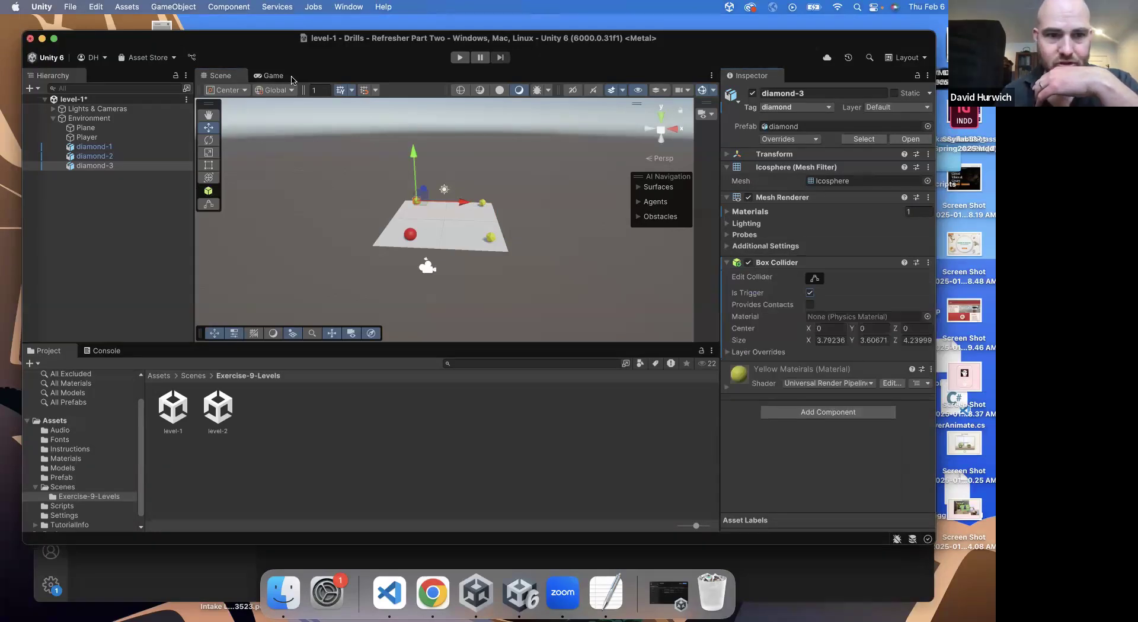
Play level-1 in the Game view and collect all three diamonds to test loading level-2.
left_click(291, 77)
left_click(460, 58)
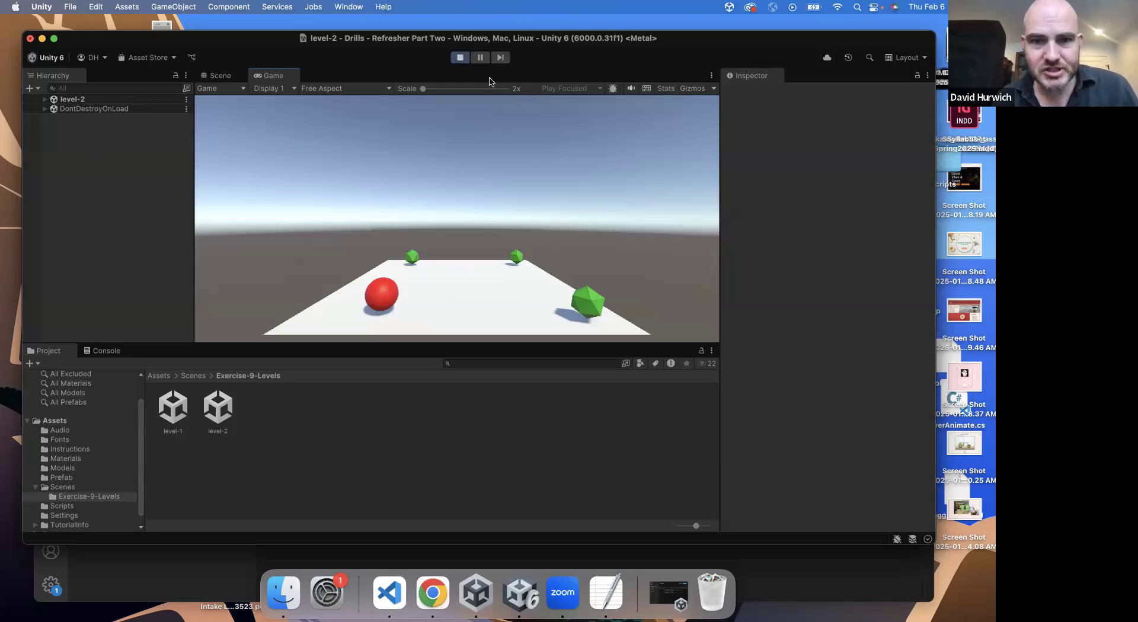
Stop play mode and examine the build indexes of level-1 and level-2 in the Build Profiles scene list.
left_click(460, 57)
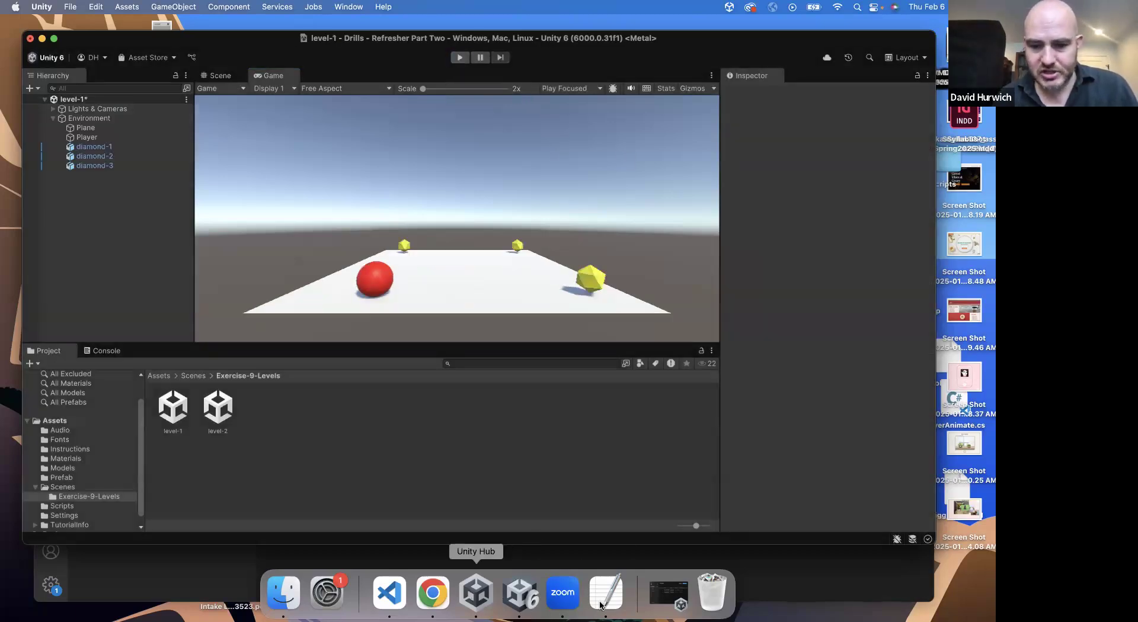
left_click(390, 595)
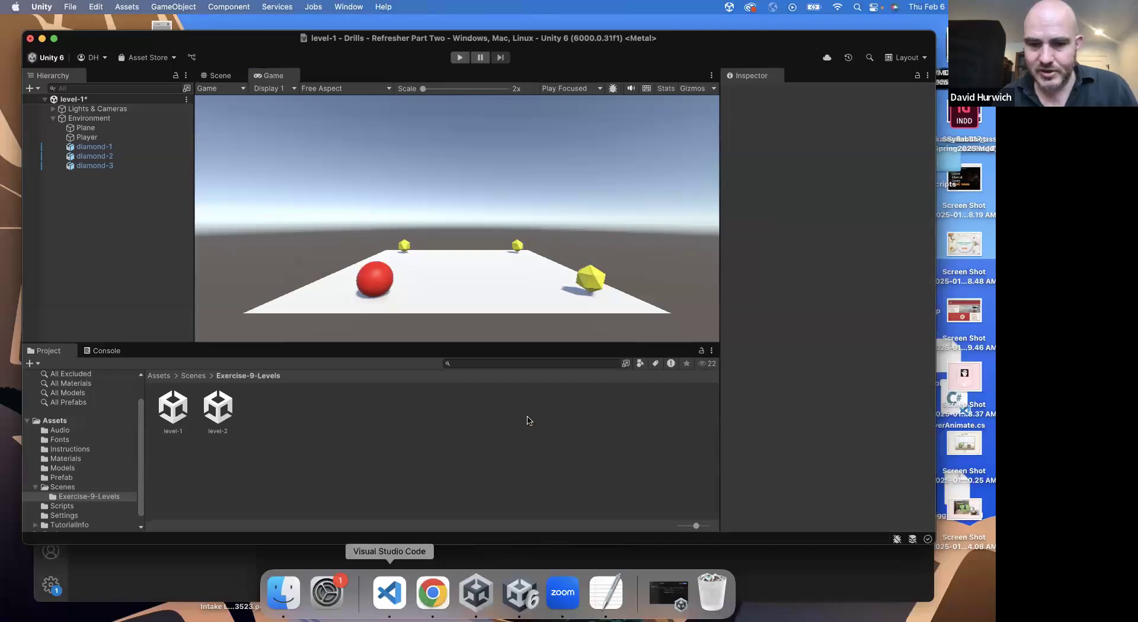
type("2\");")
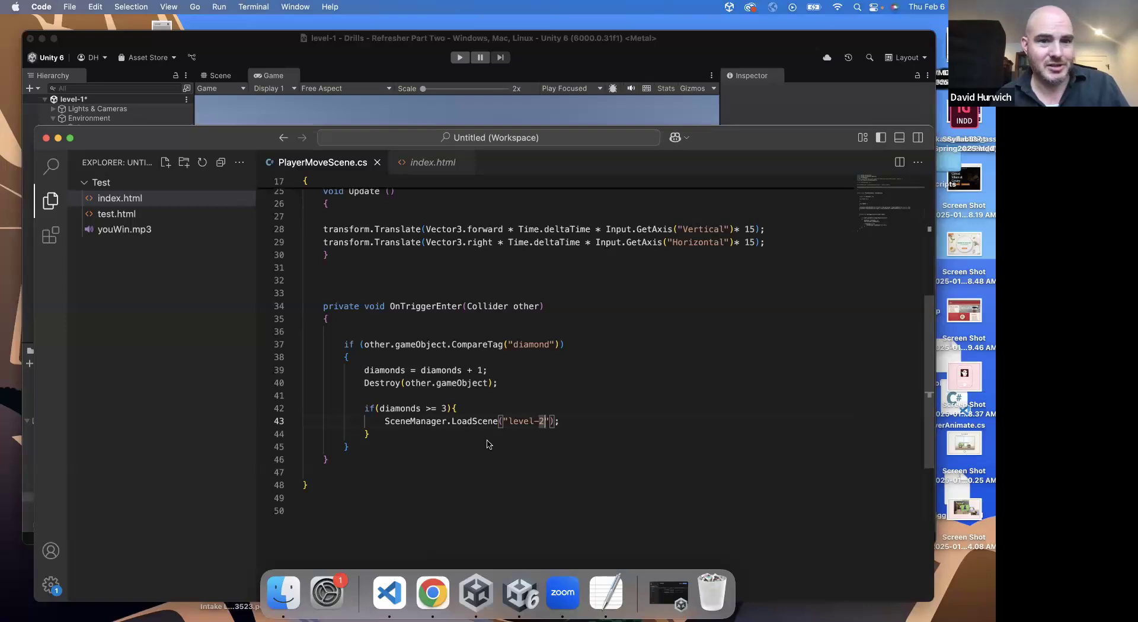
left_click_drag(268, 39, 223, 42)
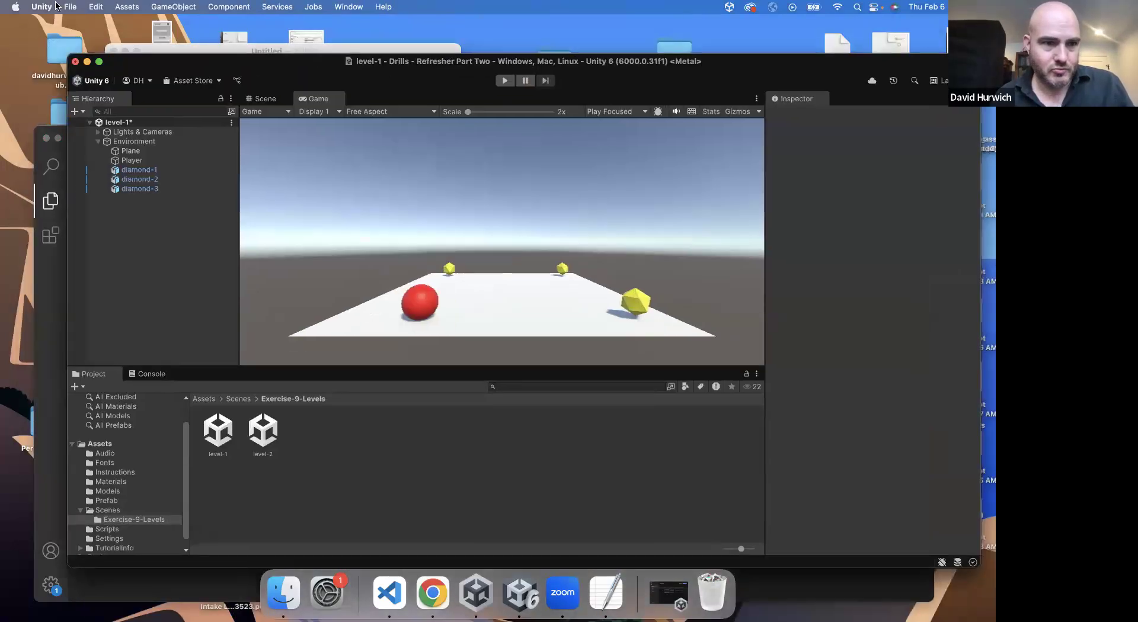
left_click(70, 7)
left_click(87, 162)
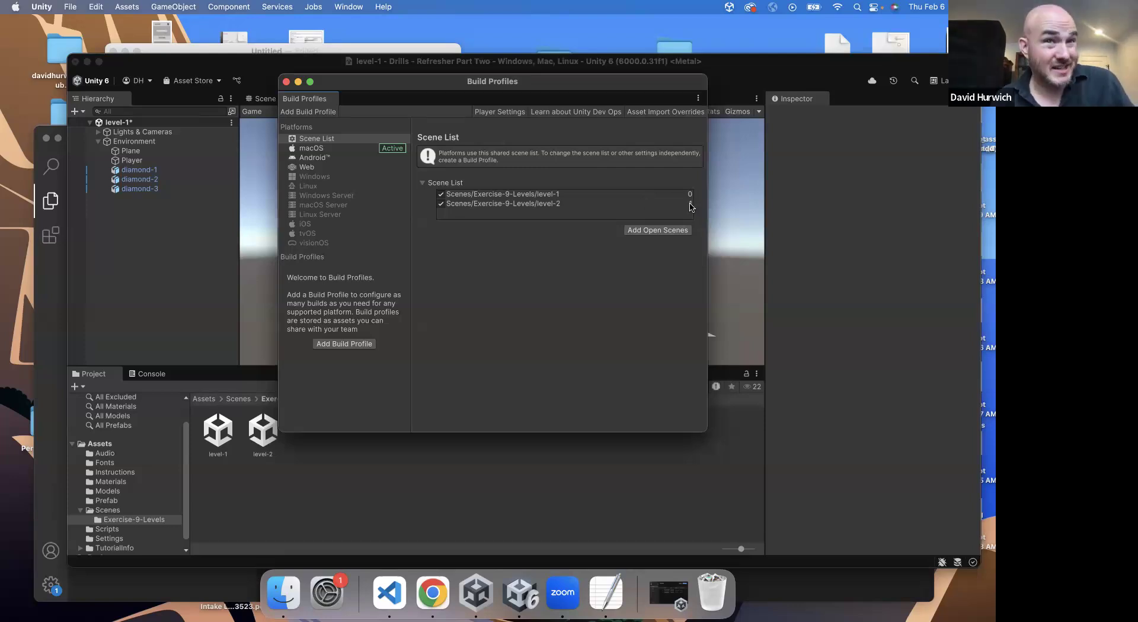
In Visual Studio Code, replace the scene name in PlayerMoveScene's SceneManager.LoadScene call with build index 1.
left_click(389, 593)
left_click_drag(550, 420, 505, 421)
type("1")
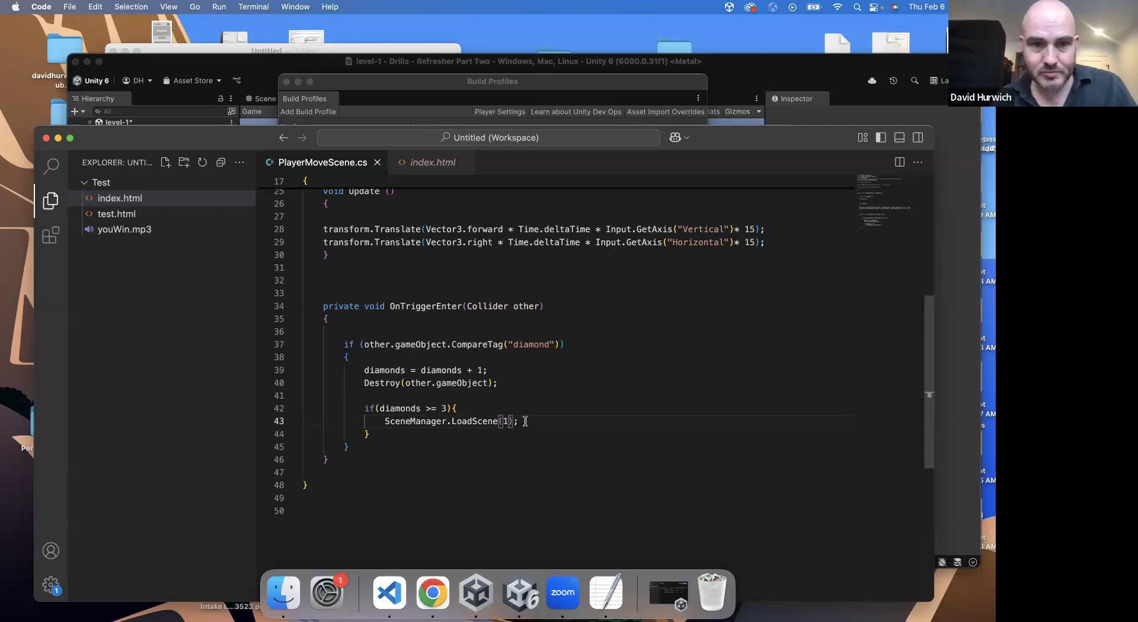
Return to Unity, play level-1 and collect all three diamonds to test loading the scene by build index, and stop playing.
left_click(394, 88)
left_click(279, 70)
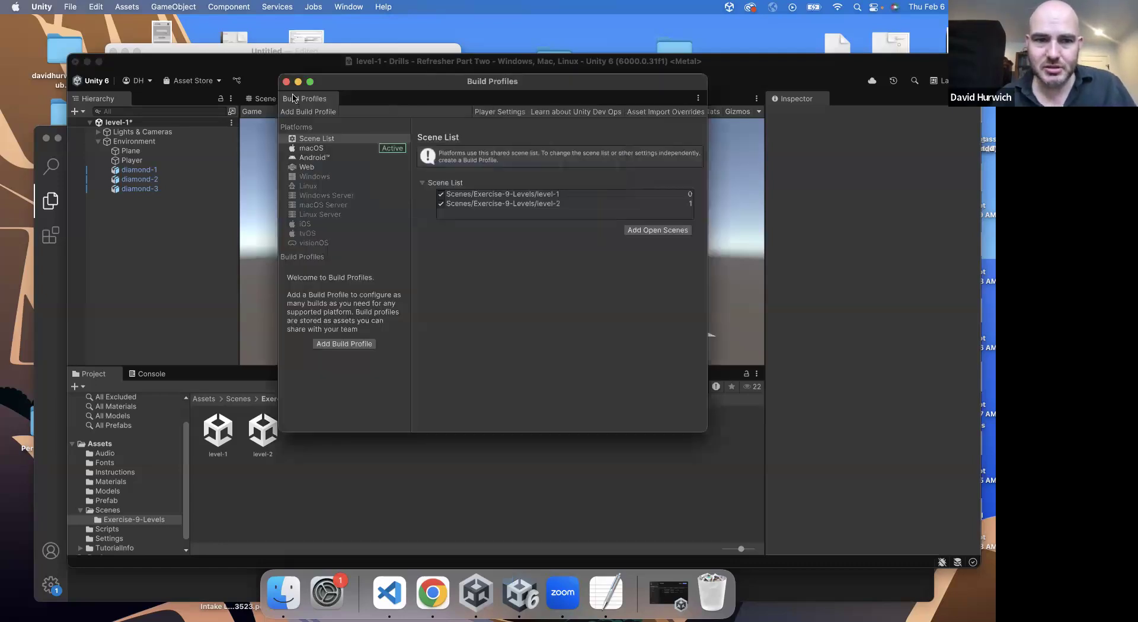
left_click_drag(335, 83, 28, 29)
left_click(506, 81)
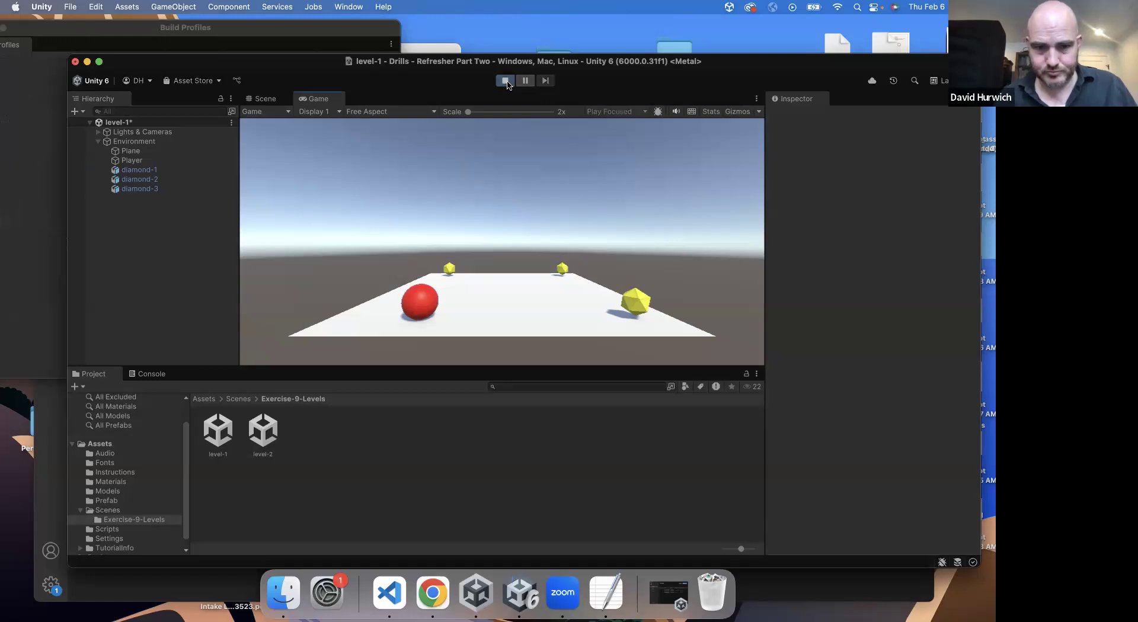
key("Right")
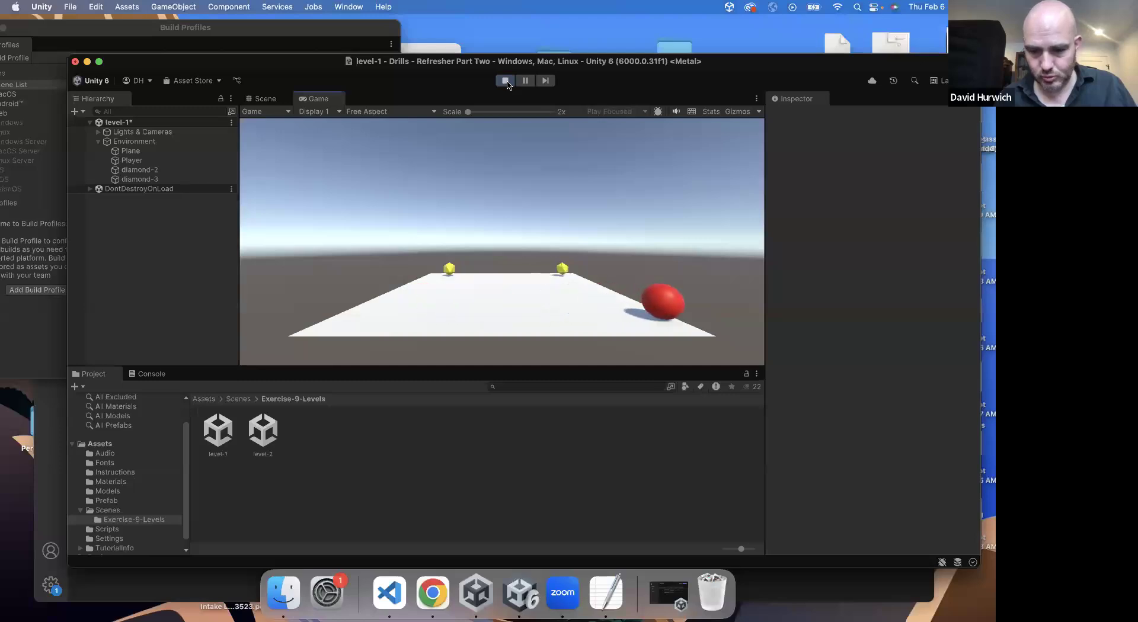
key("Up")
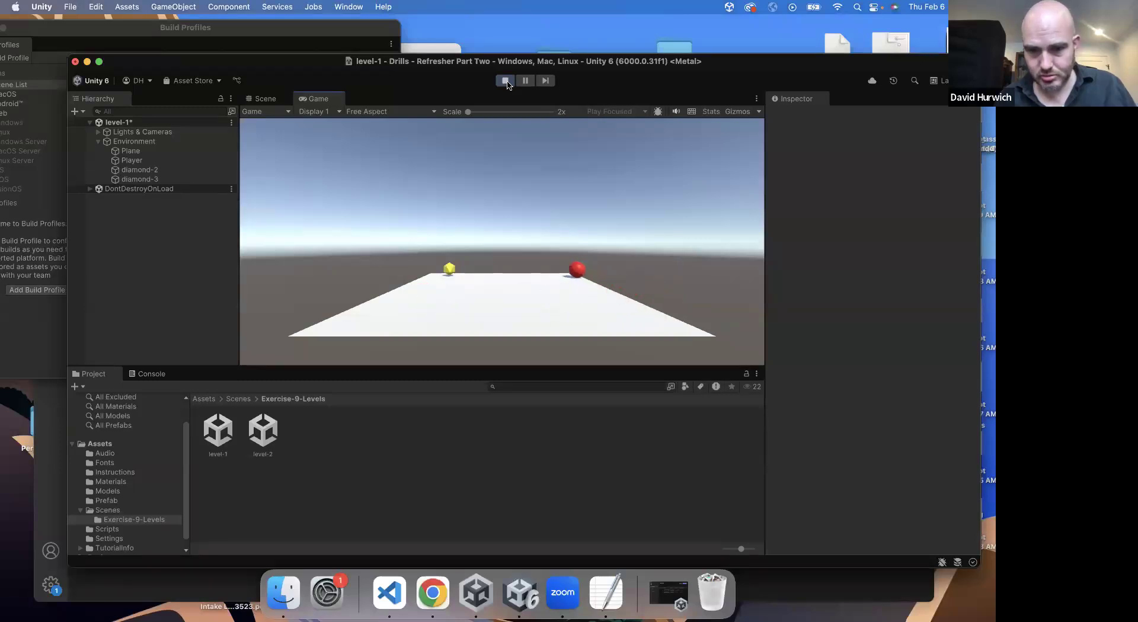
key("Left")
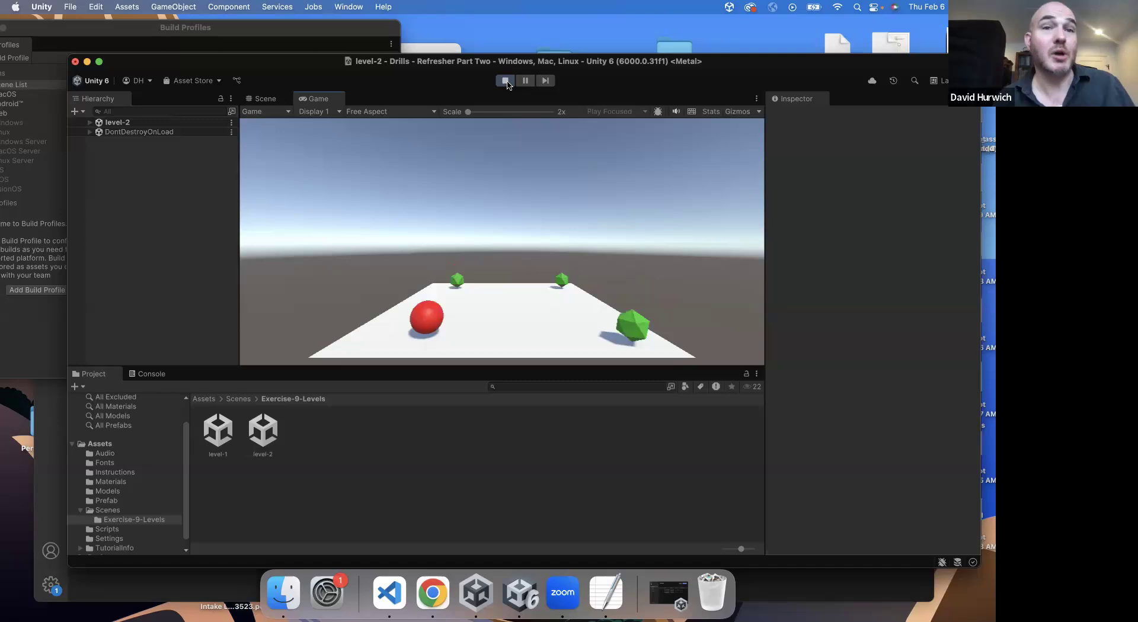
left_click(506, 81)
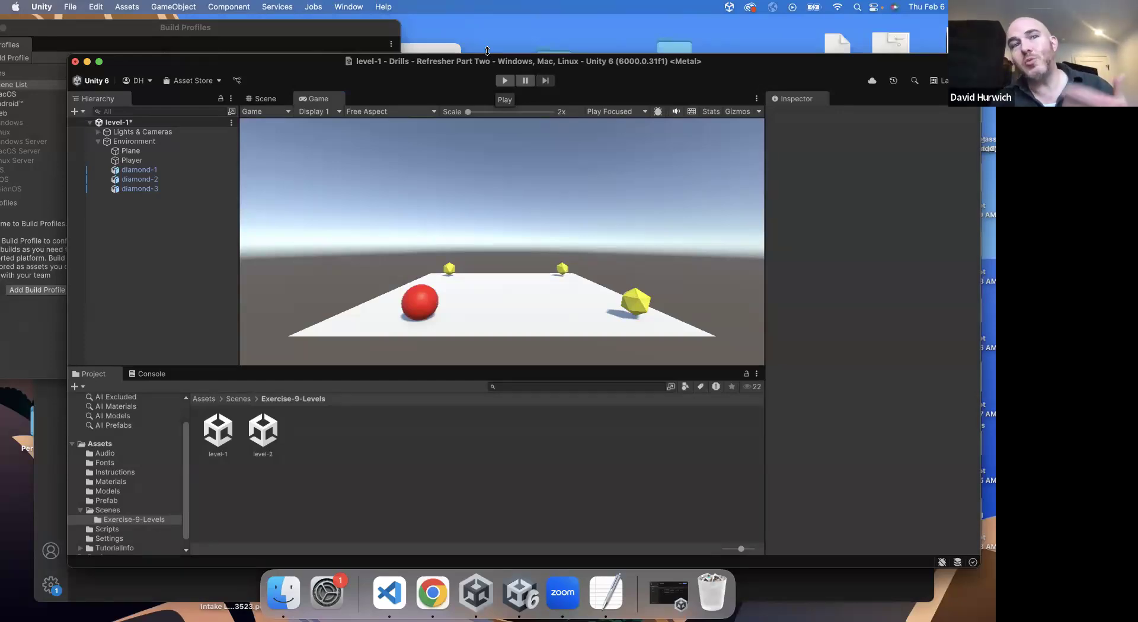
Duplicate the level-1 scene in the Exercise-9-Levels folder and rename the copy level-3.
left_click(264, 432)
right_click(265, 434)
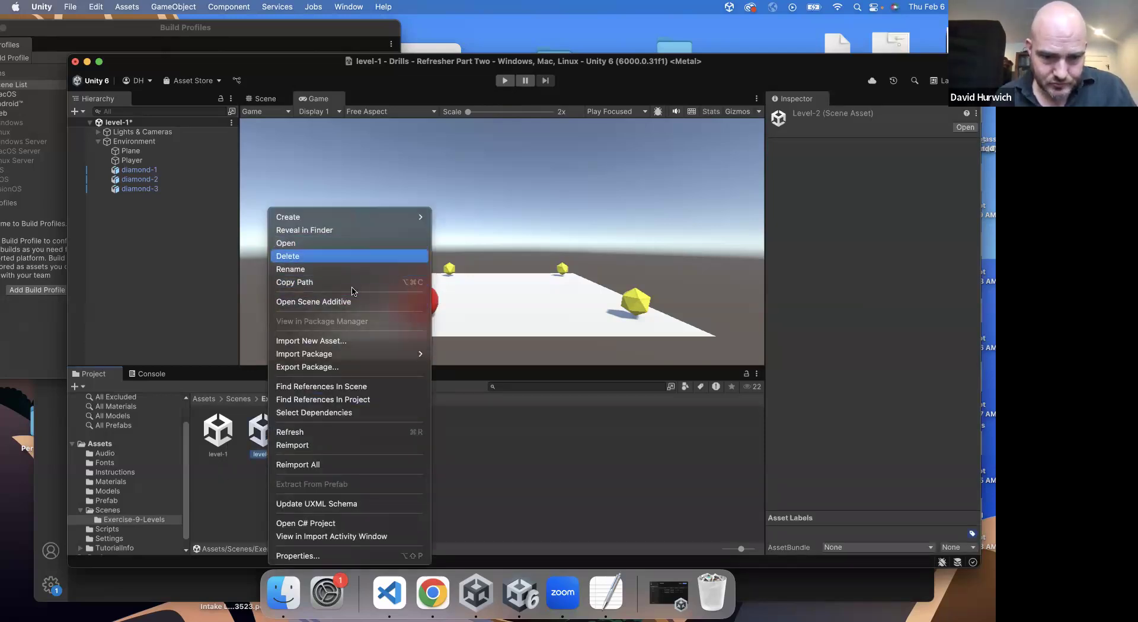
left_click(476, 415)
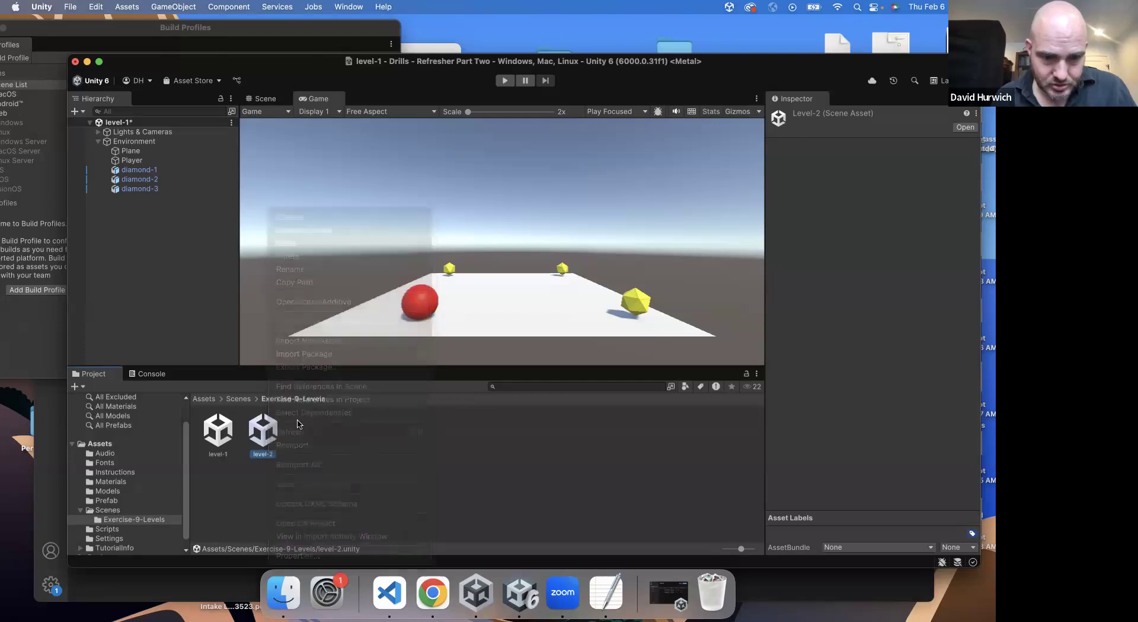
left_click(219, 437)
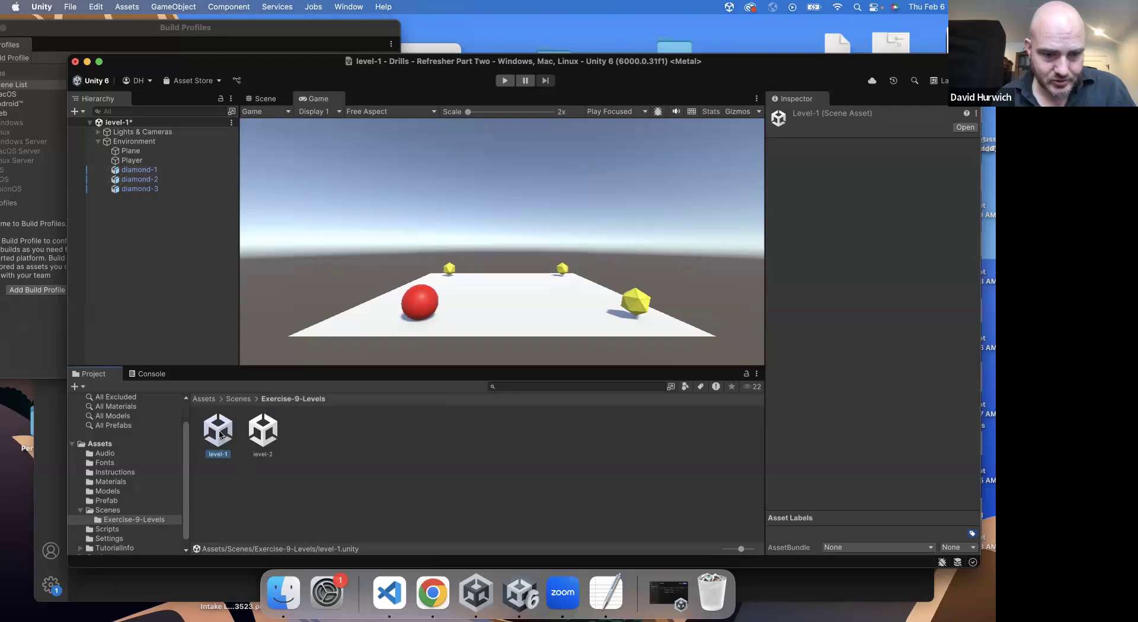
right_click(220, 436)
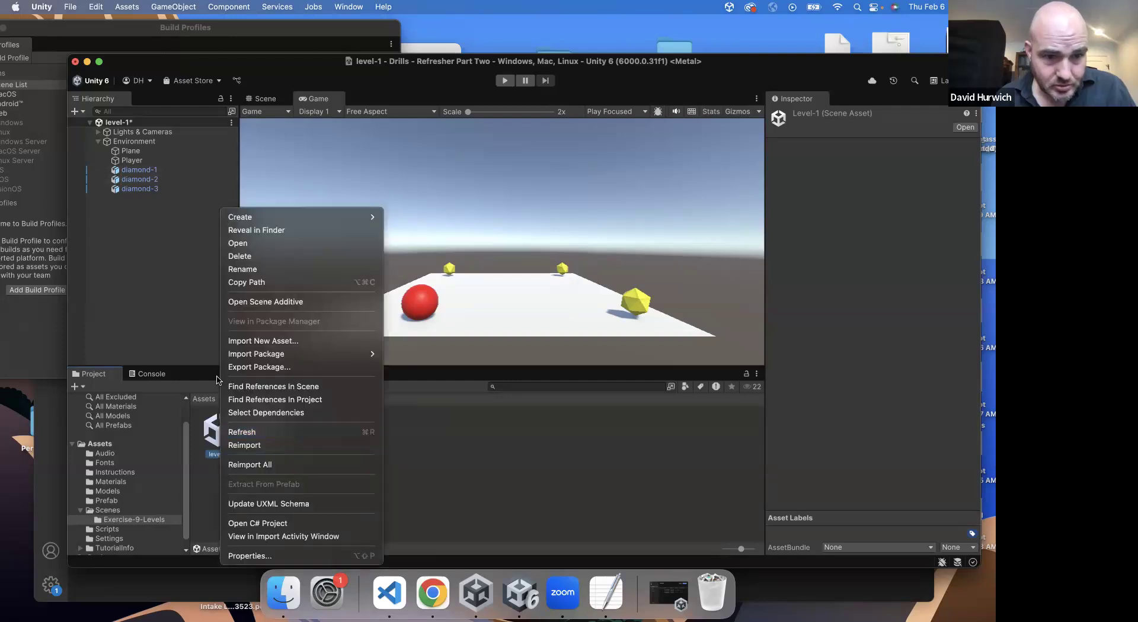
left_click(209, 441)
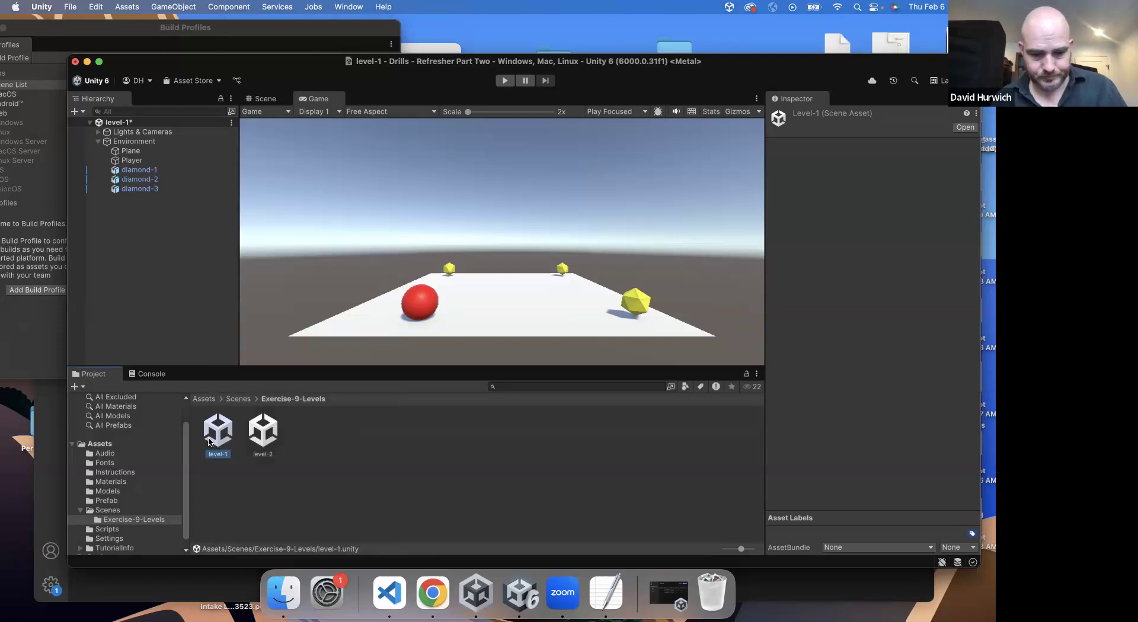
key("super+d")
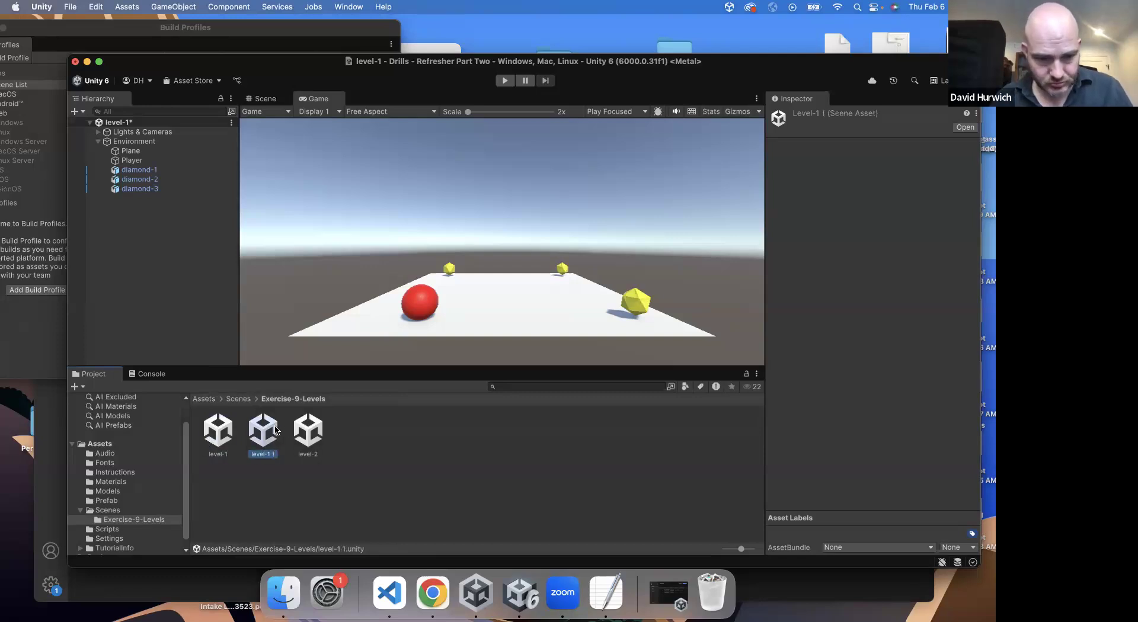
key("Return")
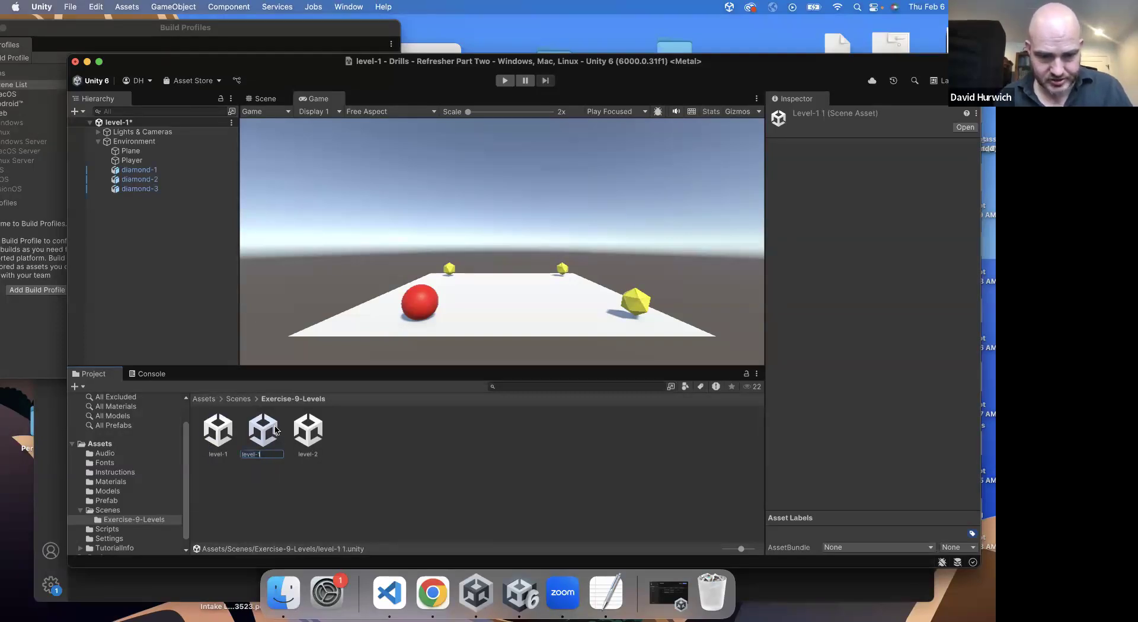
key("Return")
Open the level-3 scene, saving the changes to level-1, and apply the Black Material to all three diamonds in the Scene view.
double_click(308, 432)
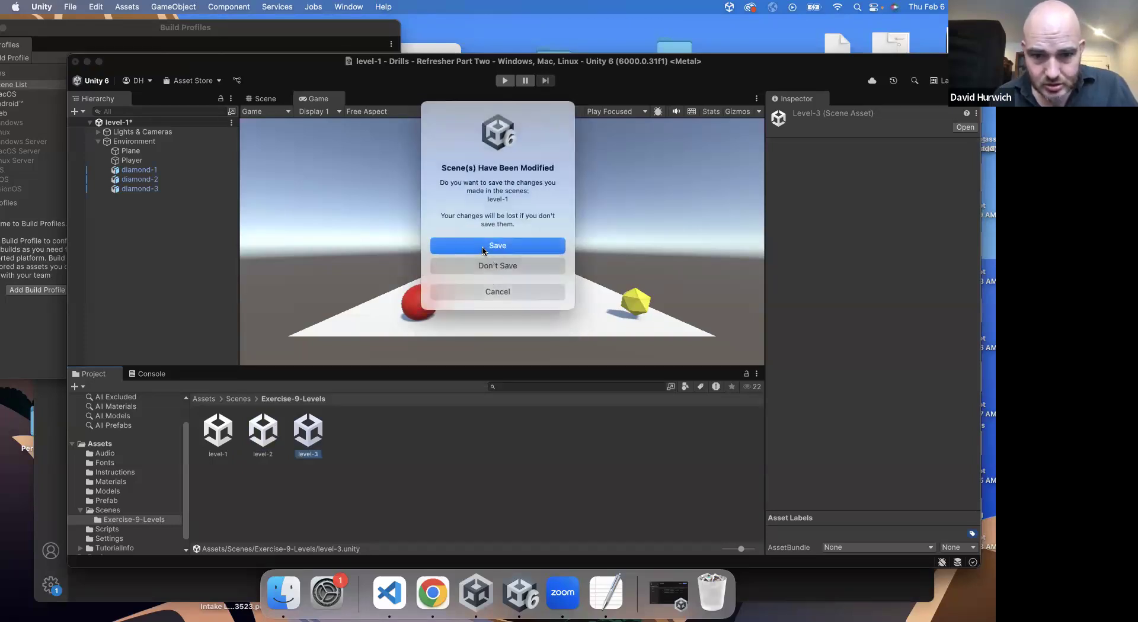
left_click(483, 249)
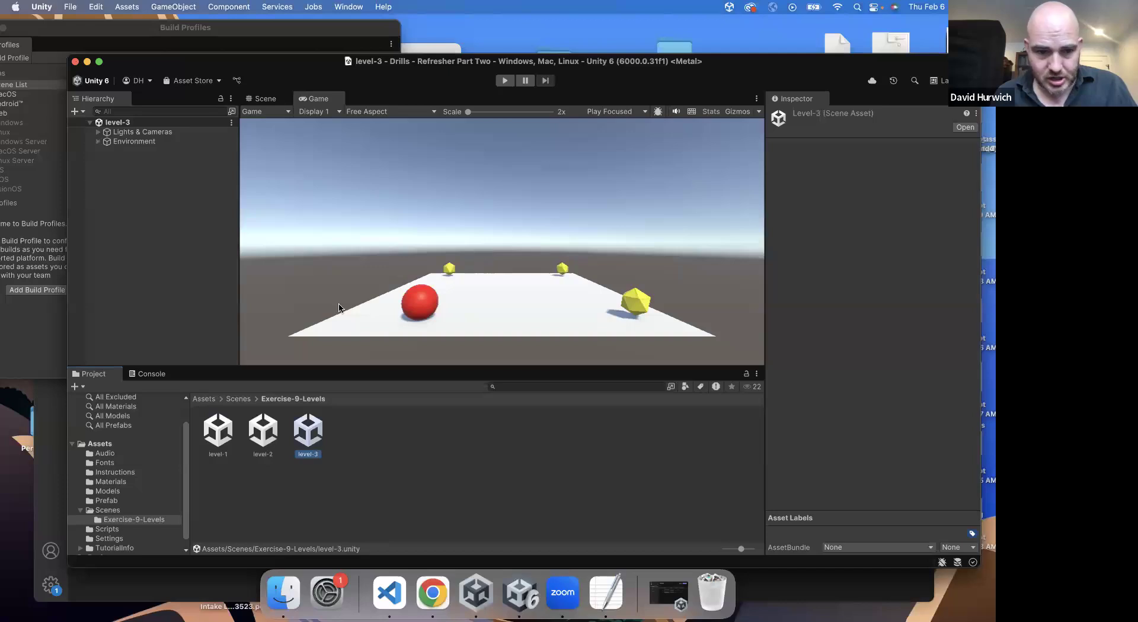
left_click(120, 484)
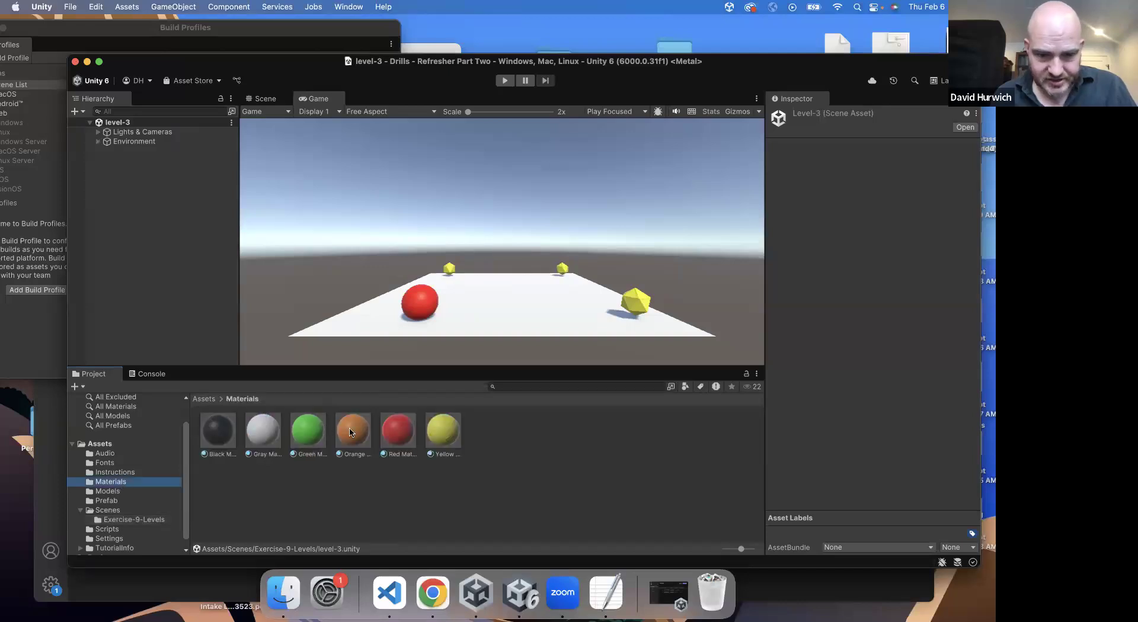
left_click_drag(425, 321, 269, 101)
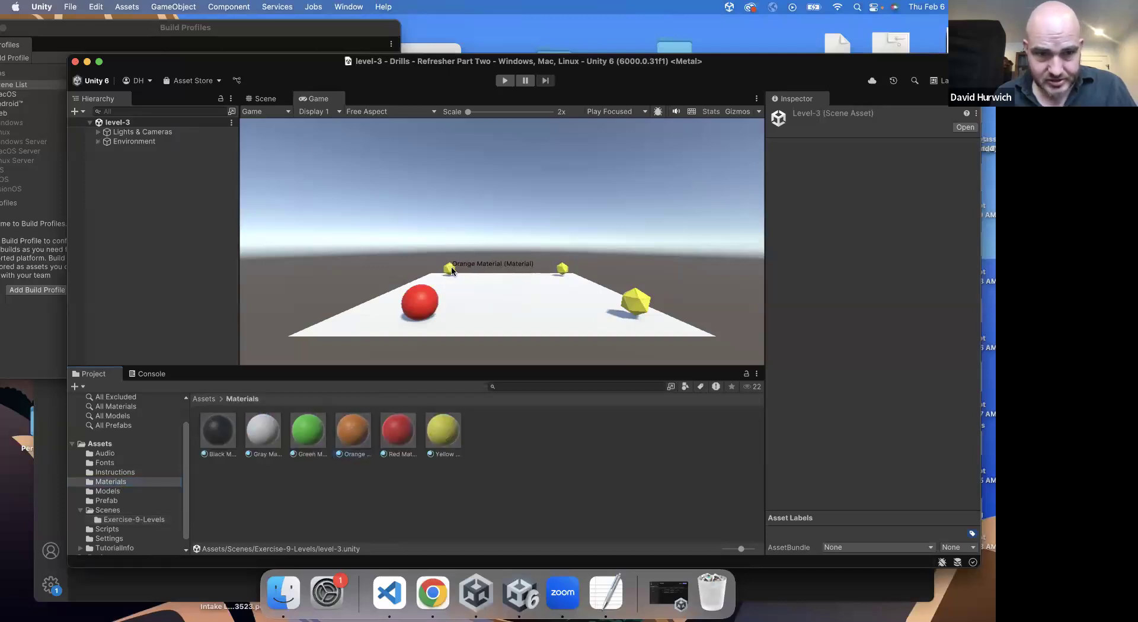
left_click(269, 100)
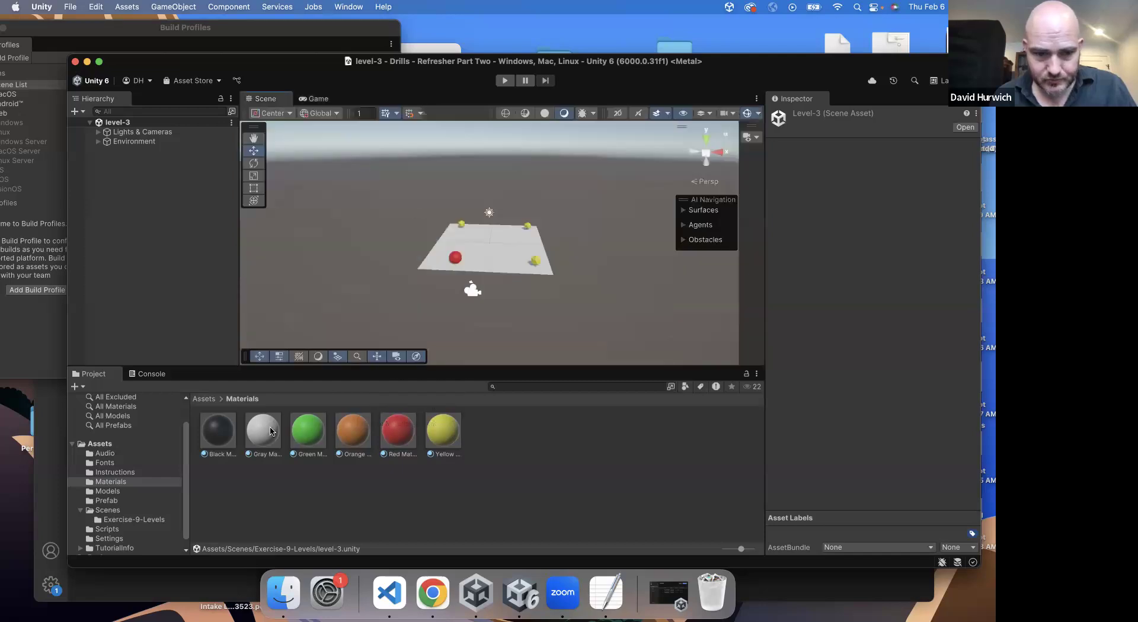
left_click_drag(220, 438, 461, 224)
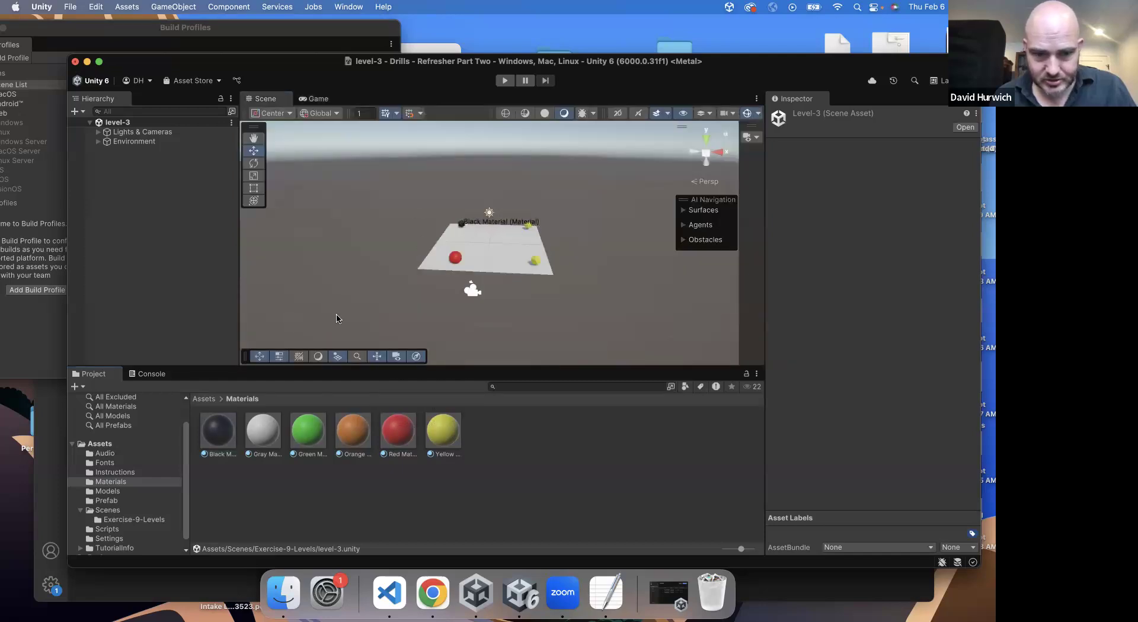
left_click_drag(210, 437, 536, 262)
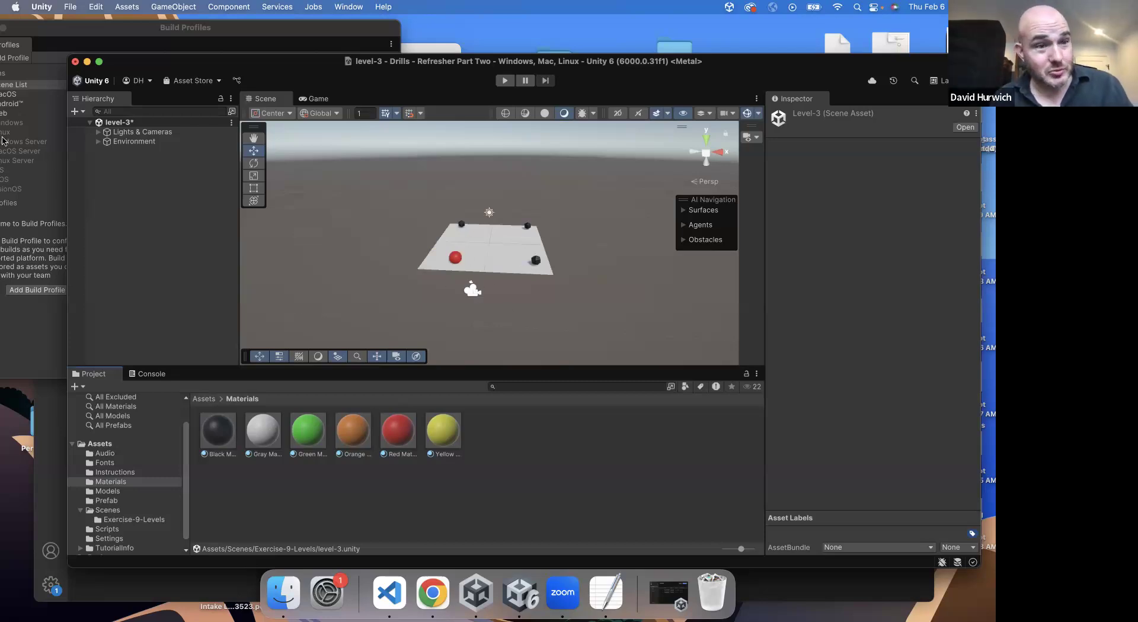
Add the level-3 scene from the Exercise-9-Levels folder to the Scene List in Build Profiles.
left_click_drag(185, 42, 268, 44)
left_click(128, 519)
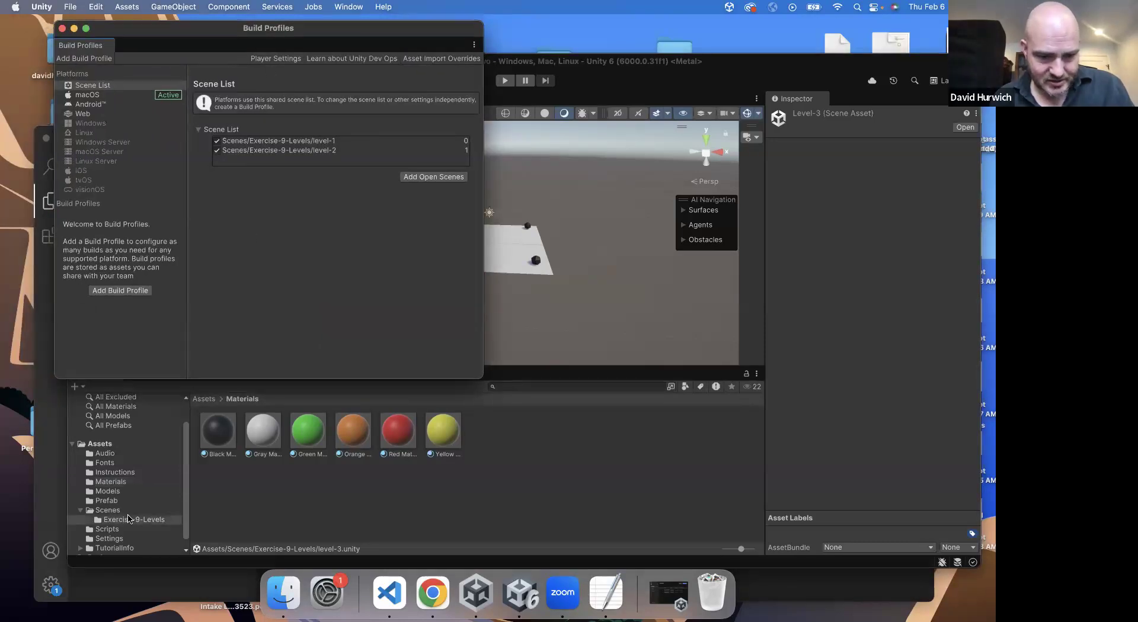
left_click_drag(208, 64, 250, 184)
left_click_drag(358, 551, 283, 49)
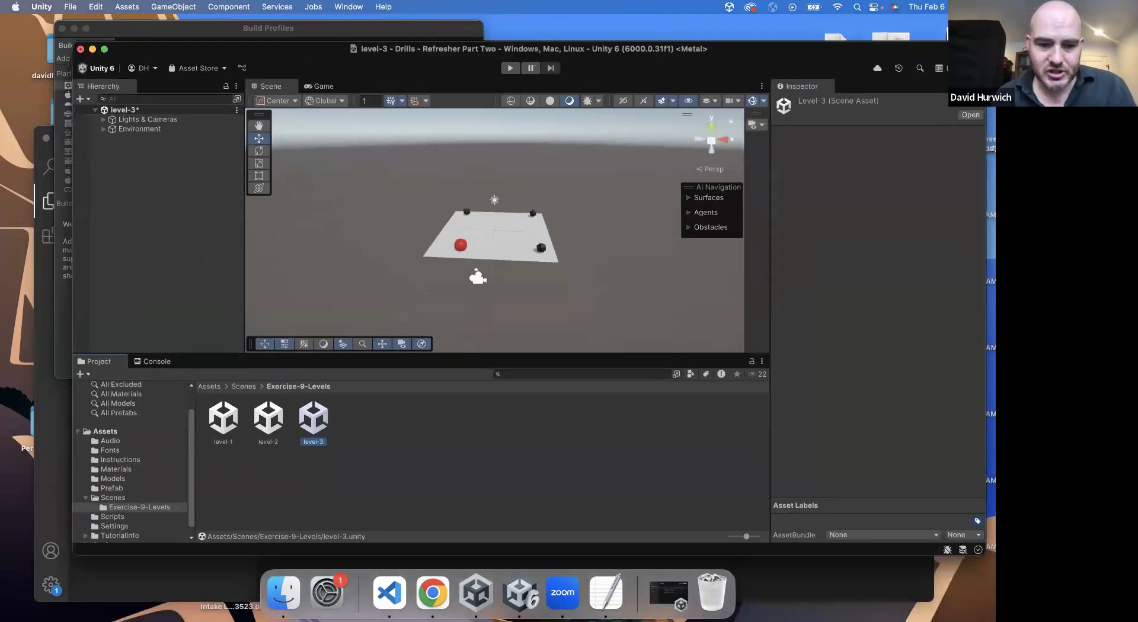
Switch to Visual Studio Code and declare "public int buildIndex = 0;" below the diamonds variable in PlayerMoveScene.cs.
left_click(389, 593)
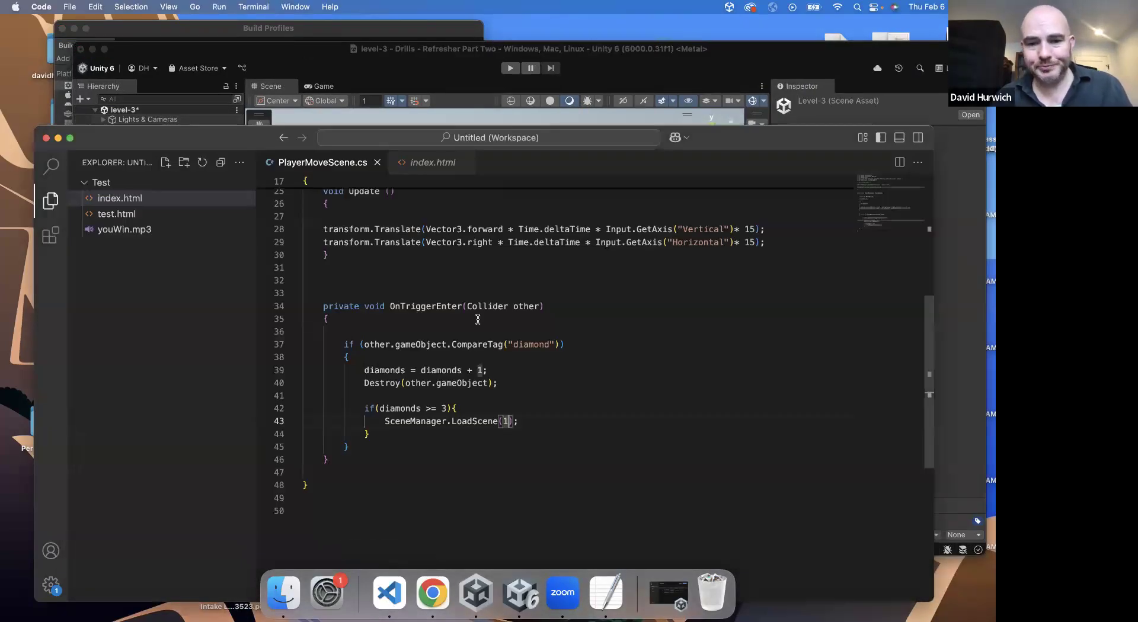
scroll(478, 320, "up", 5)
scroll(479, 322, "down", 2)
right_click(479, 322)
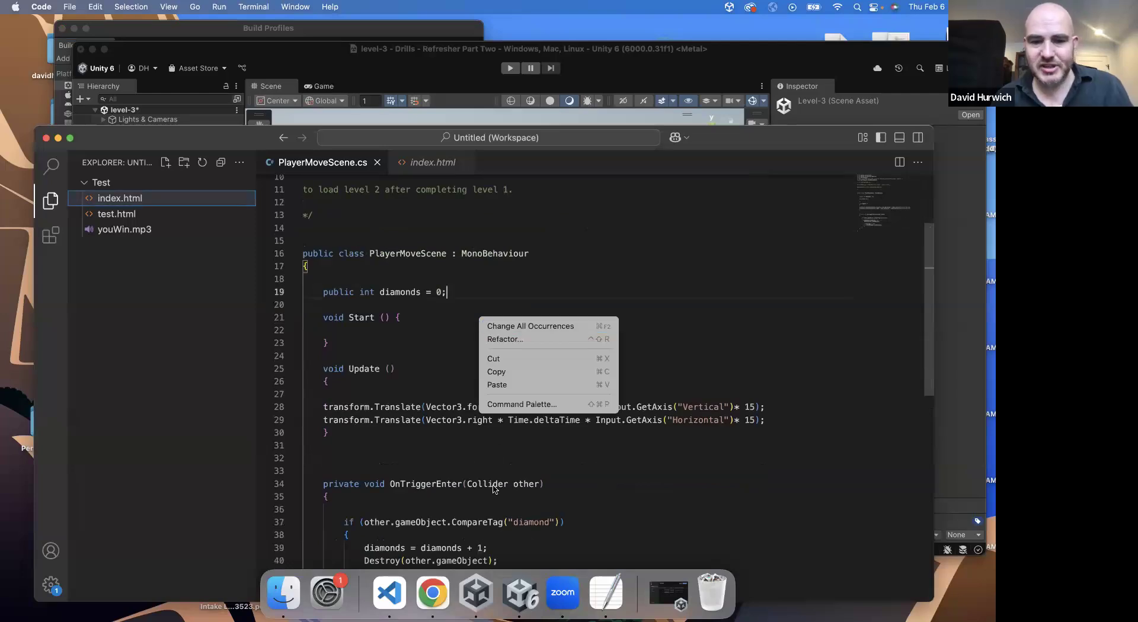
key("Escape")
scroll(497, 473, "down", 3)
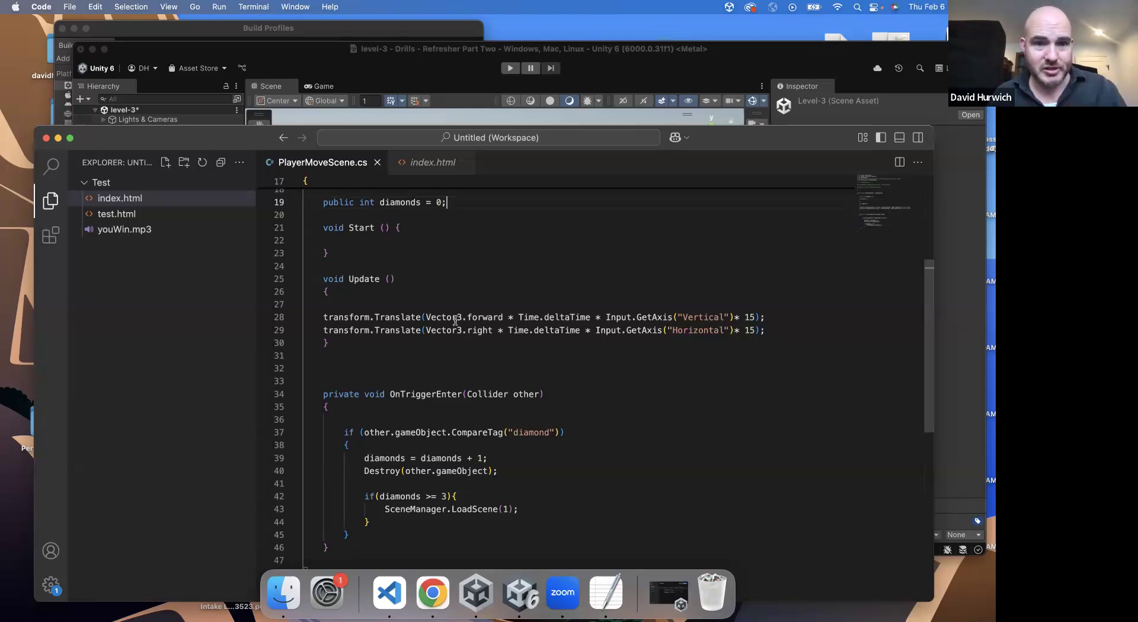
scroll(420, 261, "up", 2)
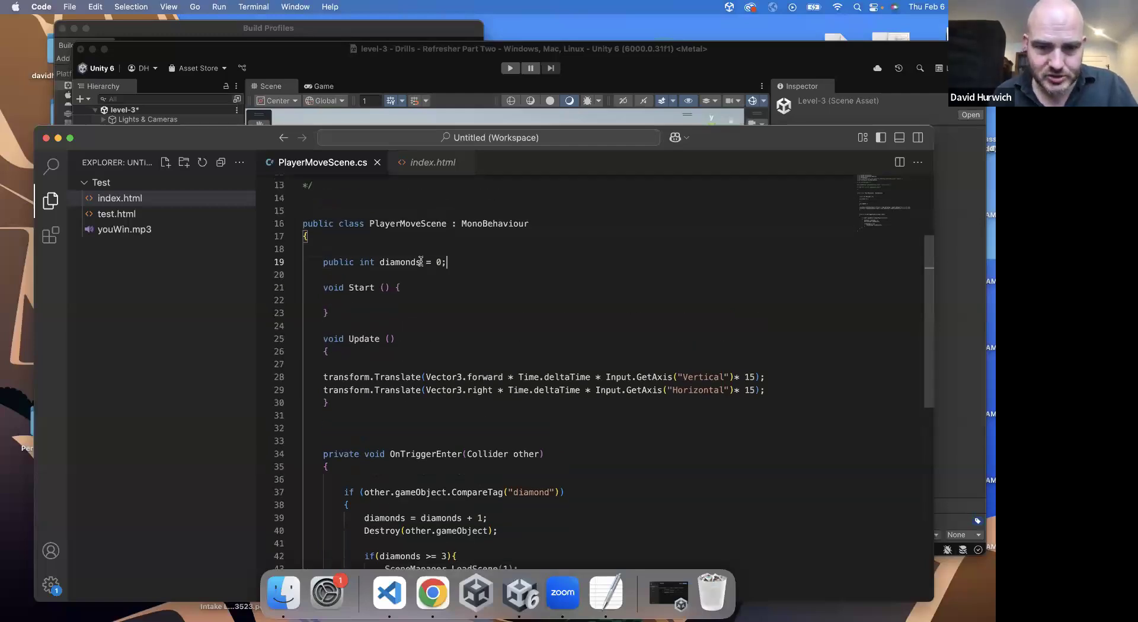
key("Return")
type("public ")
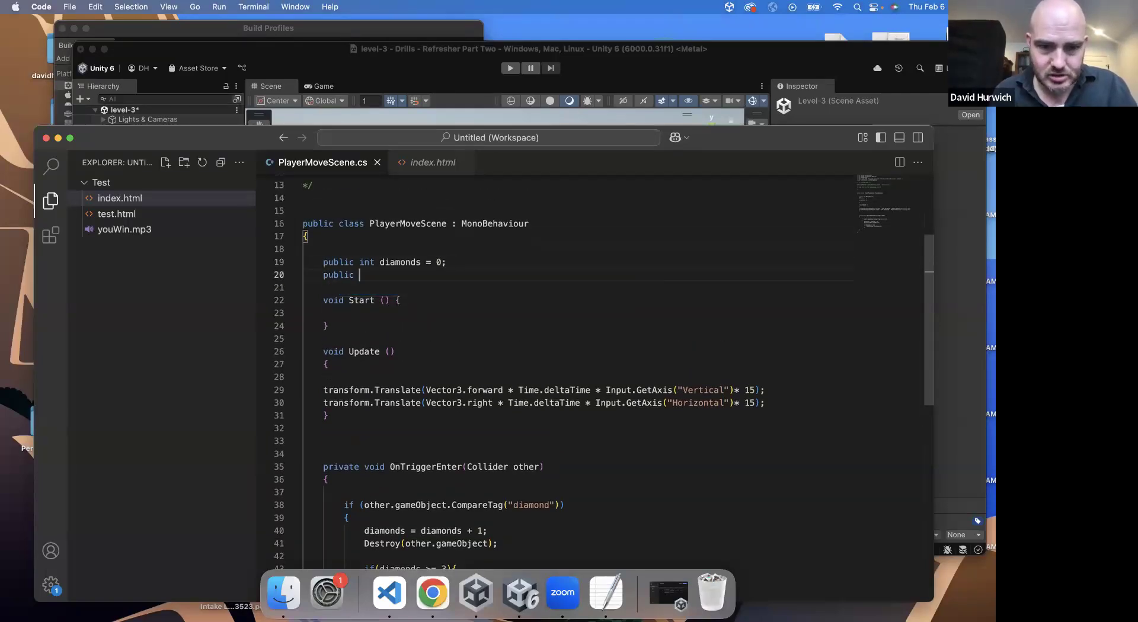
type("int buildIndex =")
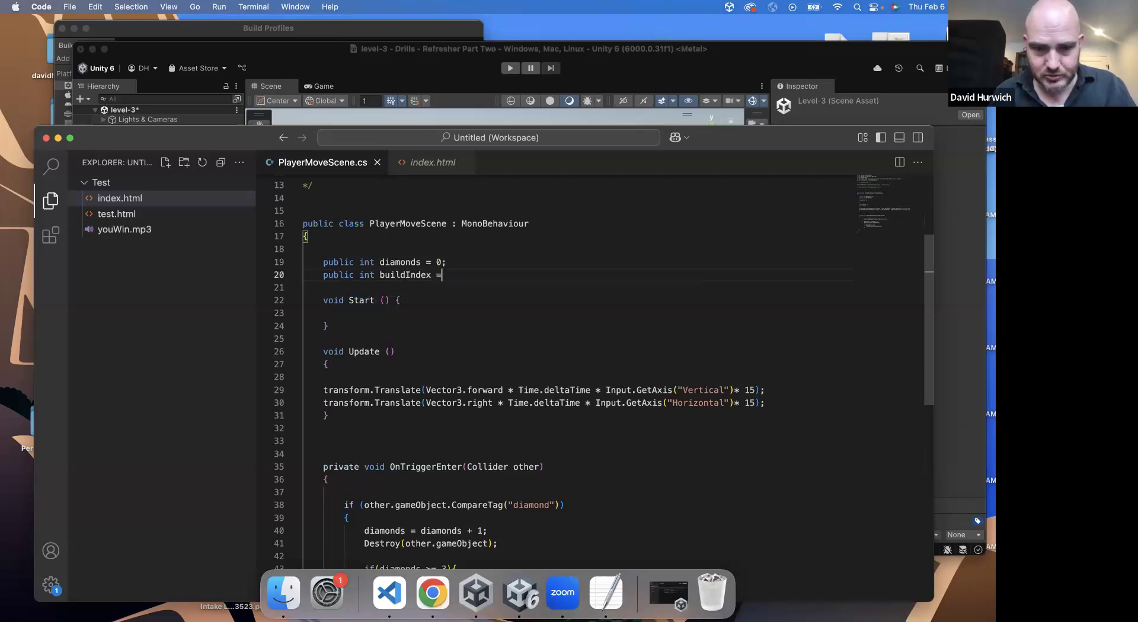
type(" 0;")
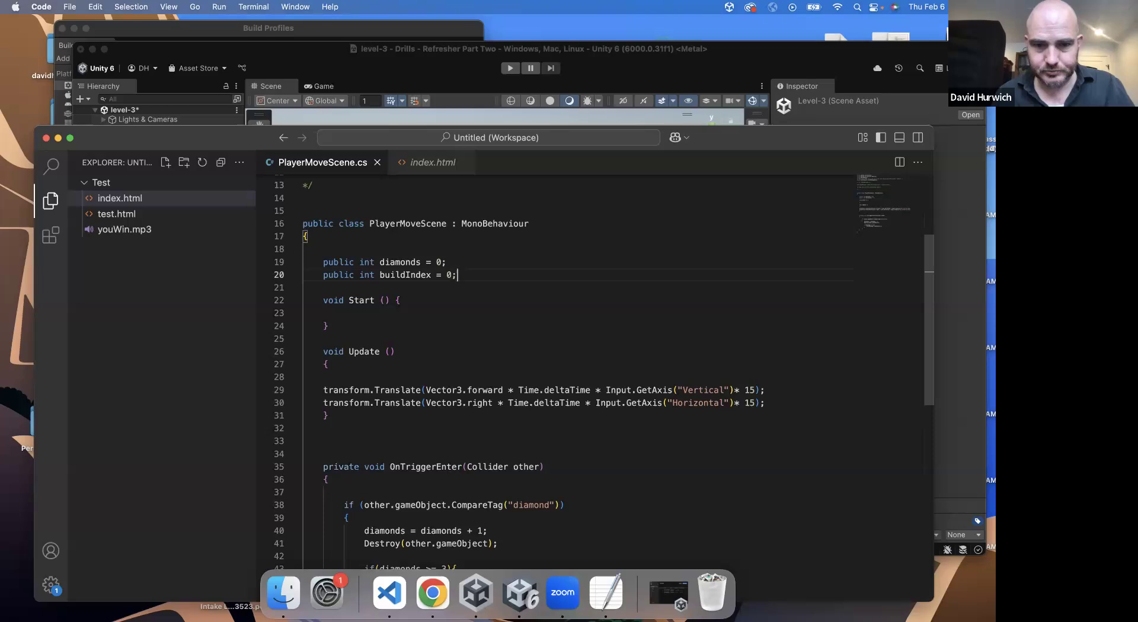
Replace the hard-coded scene number in the SceneManager.LoadScene call with the variable buildIndex.
scroll(486, 271, "down", 5)
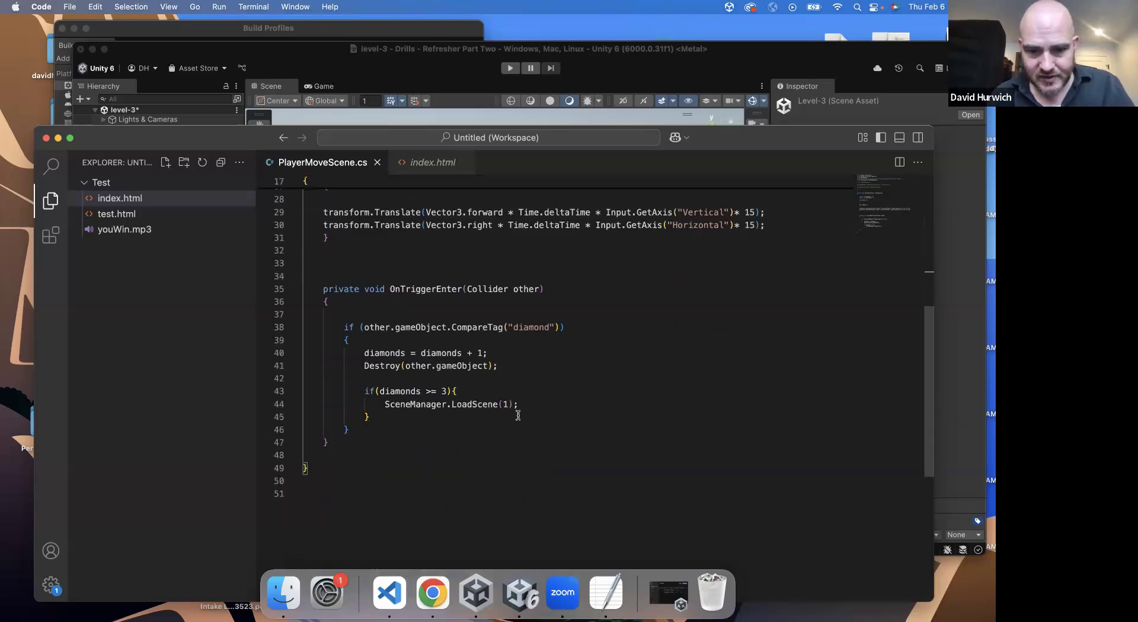
left_click(505, 403)
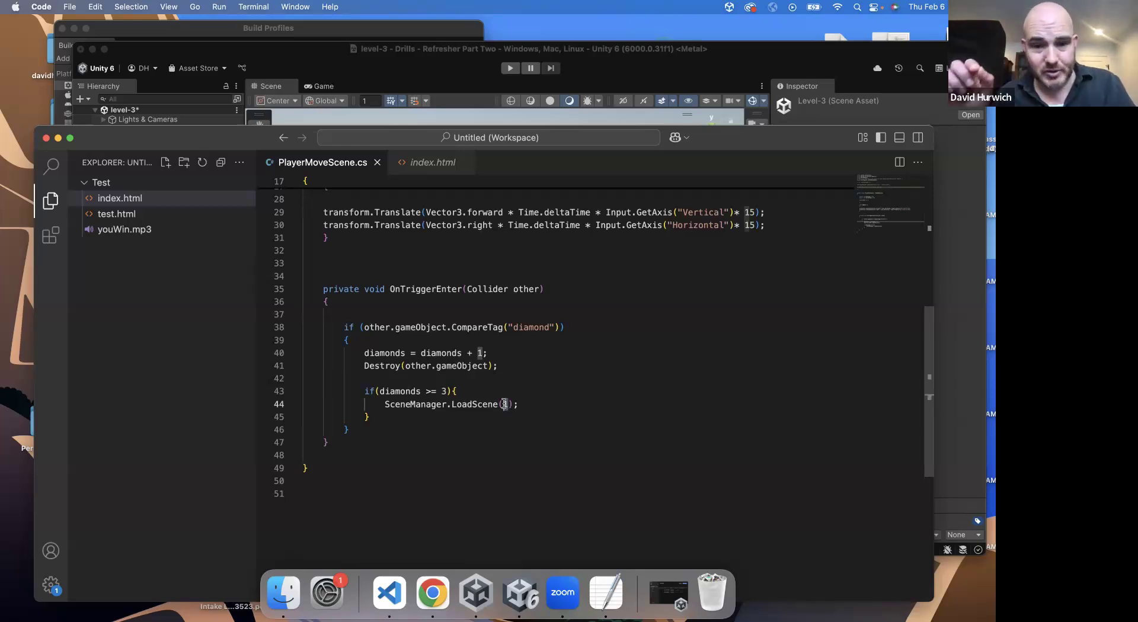
type("buildIndex")
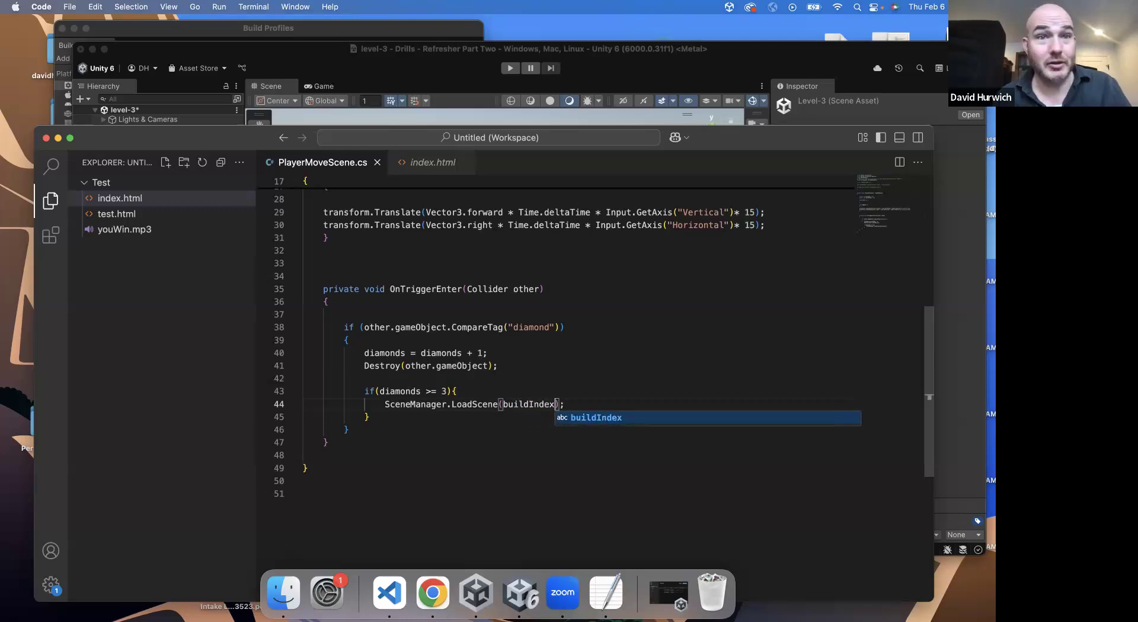
scroll(403, 309, "up", 7)
scroll(412, 337, "down", 6)
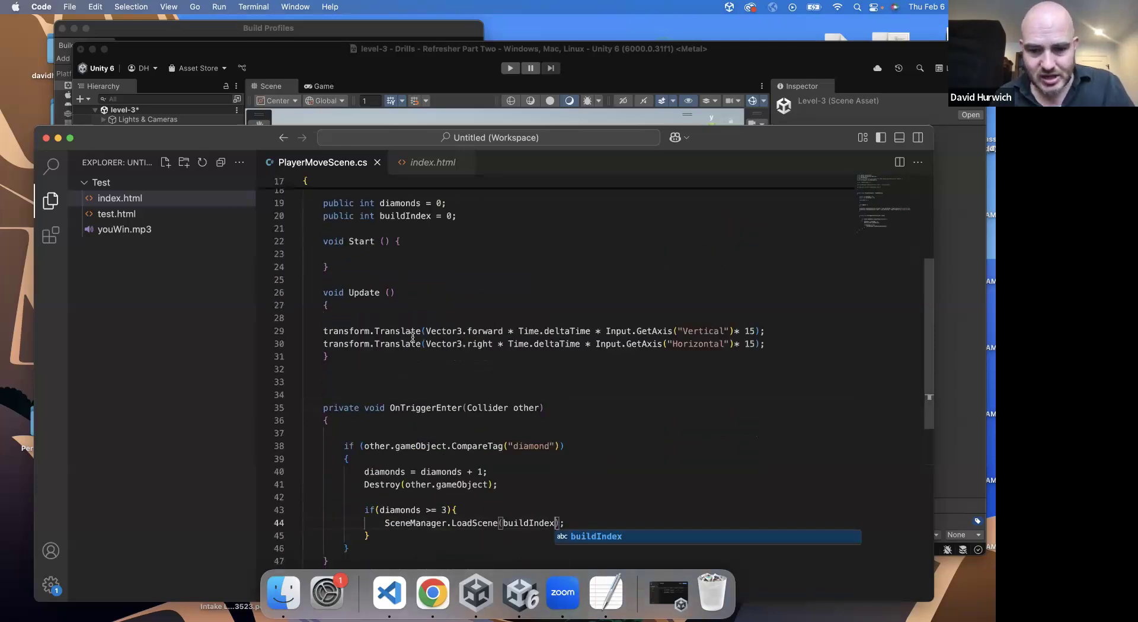
scroll(387, 406, "up", 7)
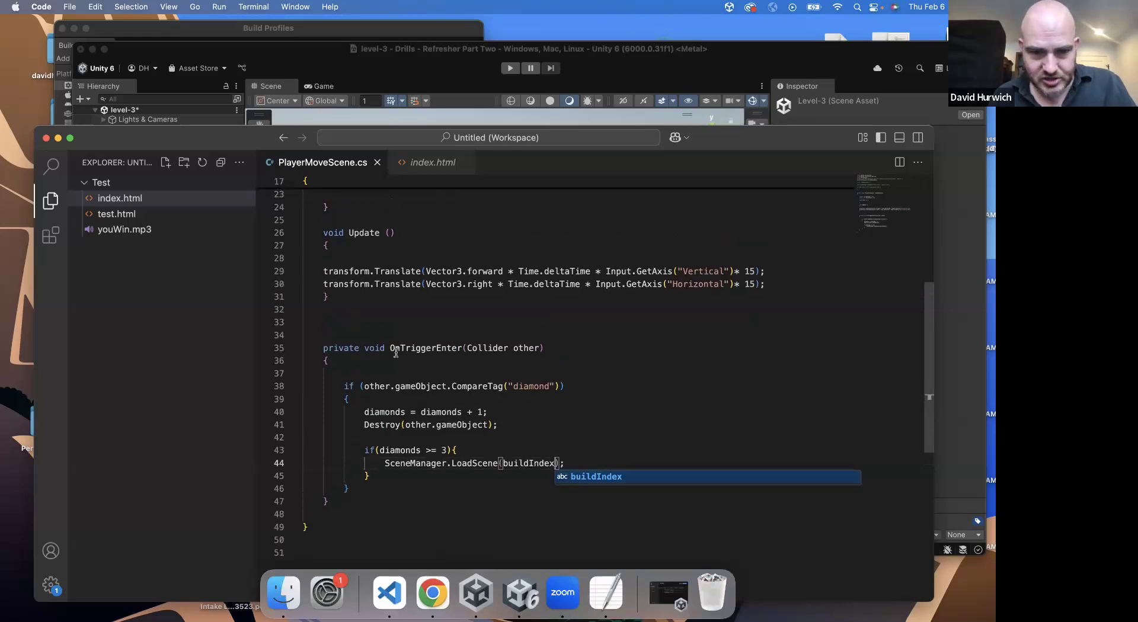
scroll(470, 362, "down", 8)
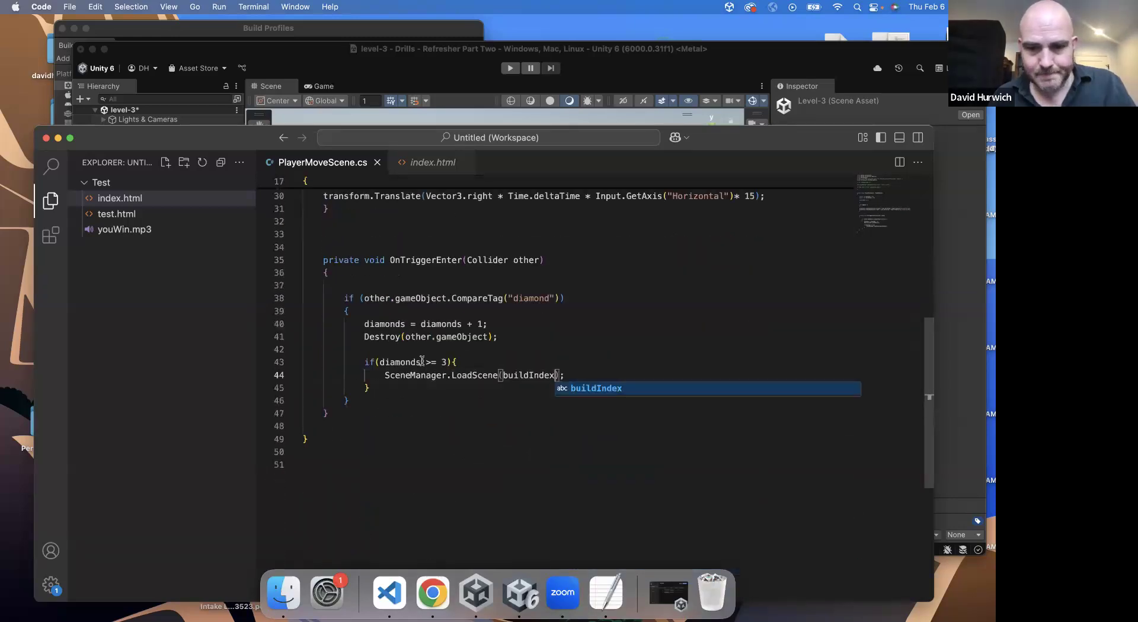
left_click_drag(363, 378, 557, 374)
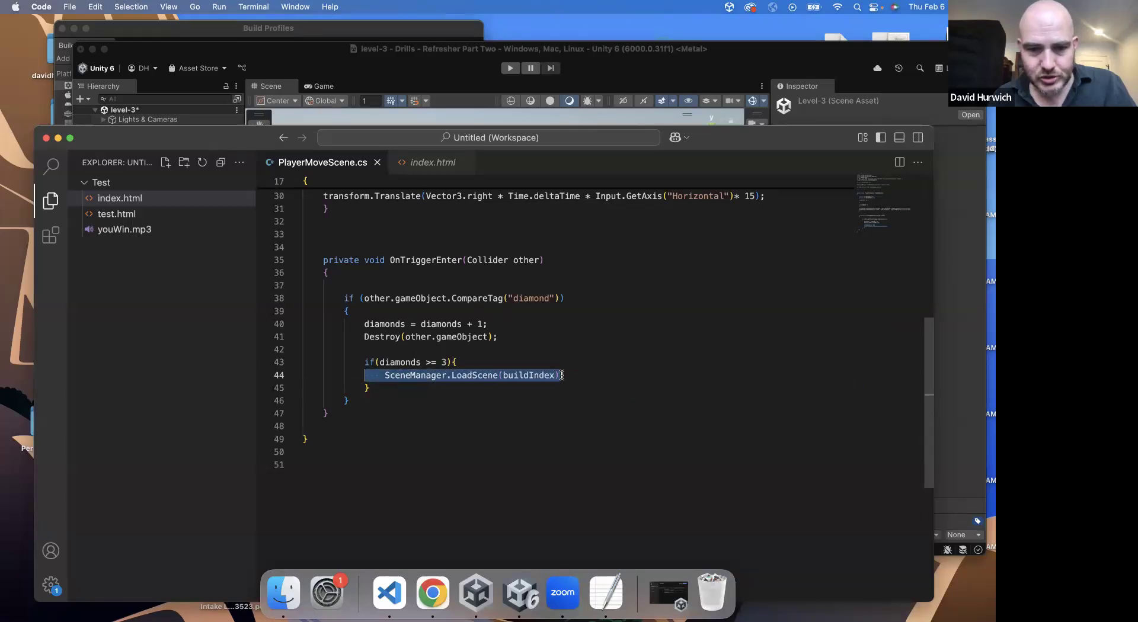
left_click(554, 376)
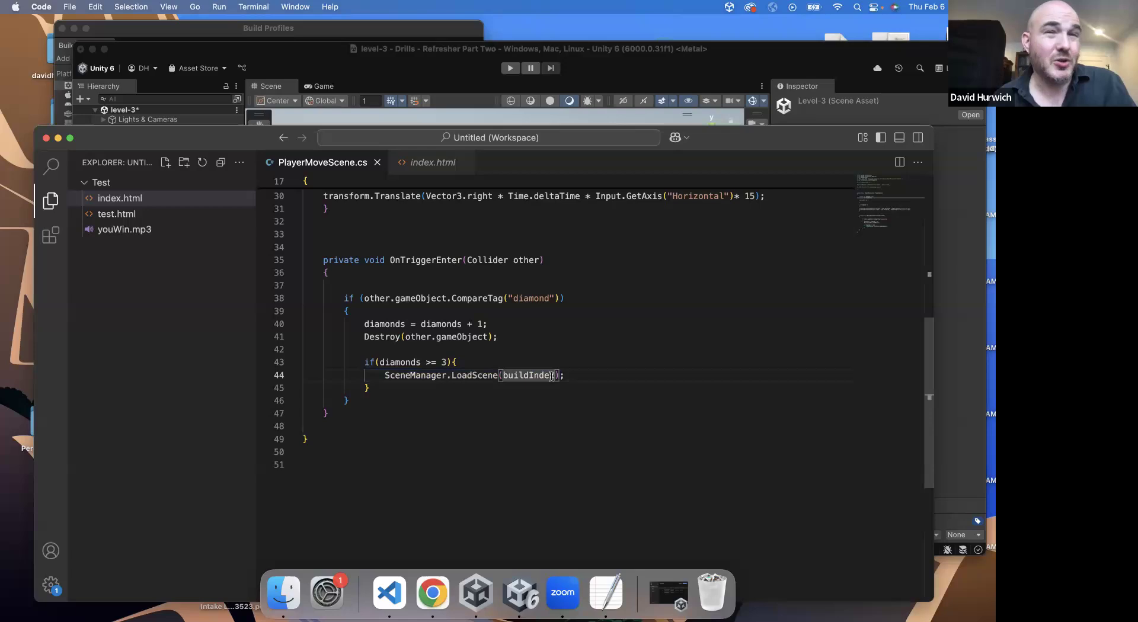
left_click_drag(504, 375, 548, 376)
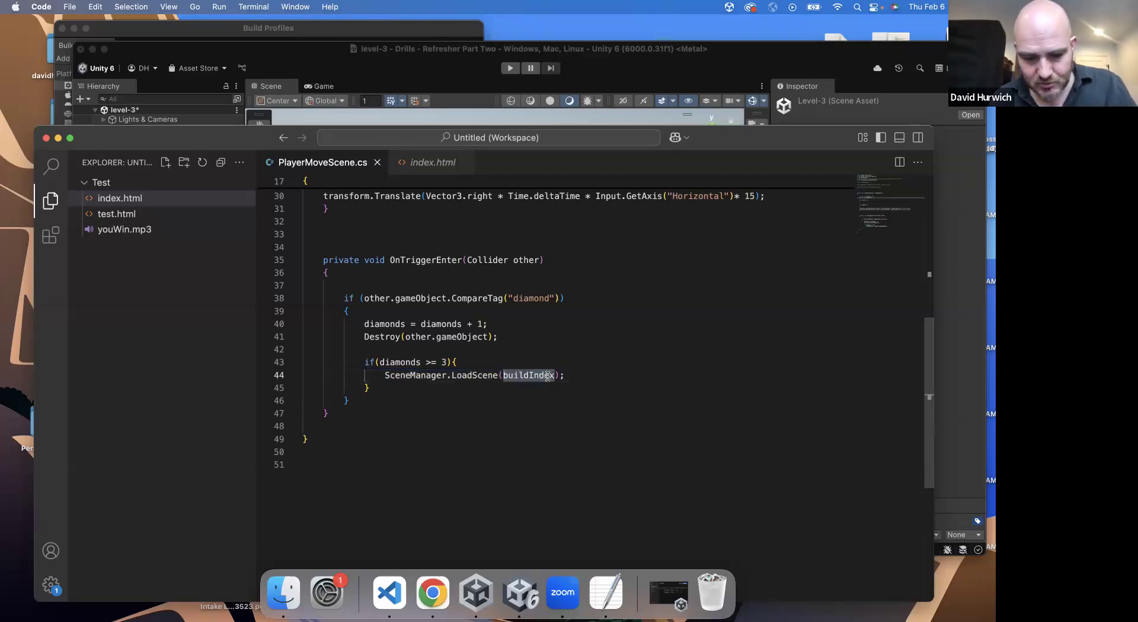
Insert the line "buildIndex = buildIndex + 1;" above the LoadScene call inside the if(diamonds >= 3) block.
left_click(475, 363)
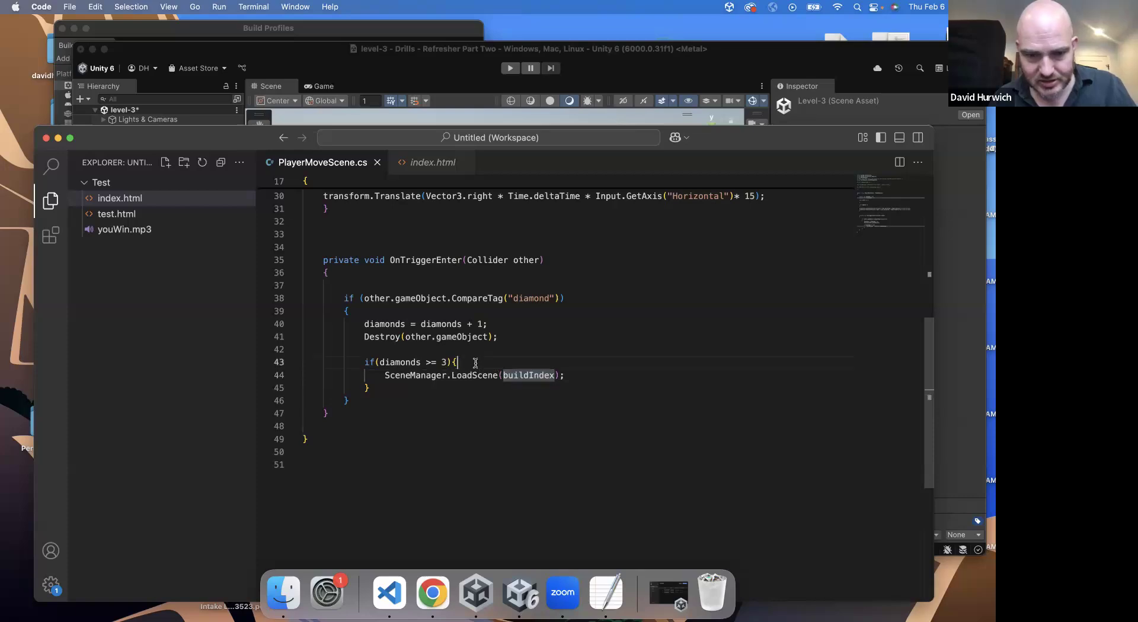
key("Return")
type("bui")
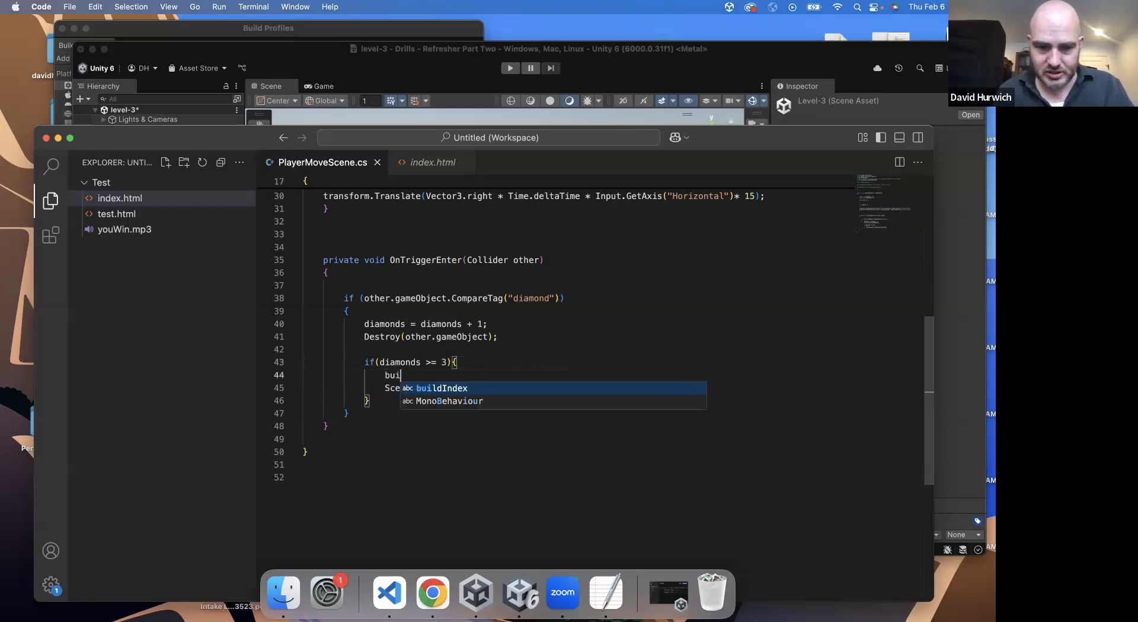
type("ldIndex ")
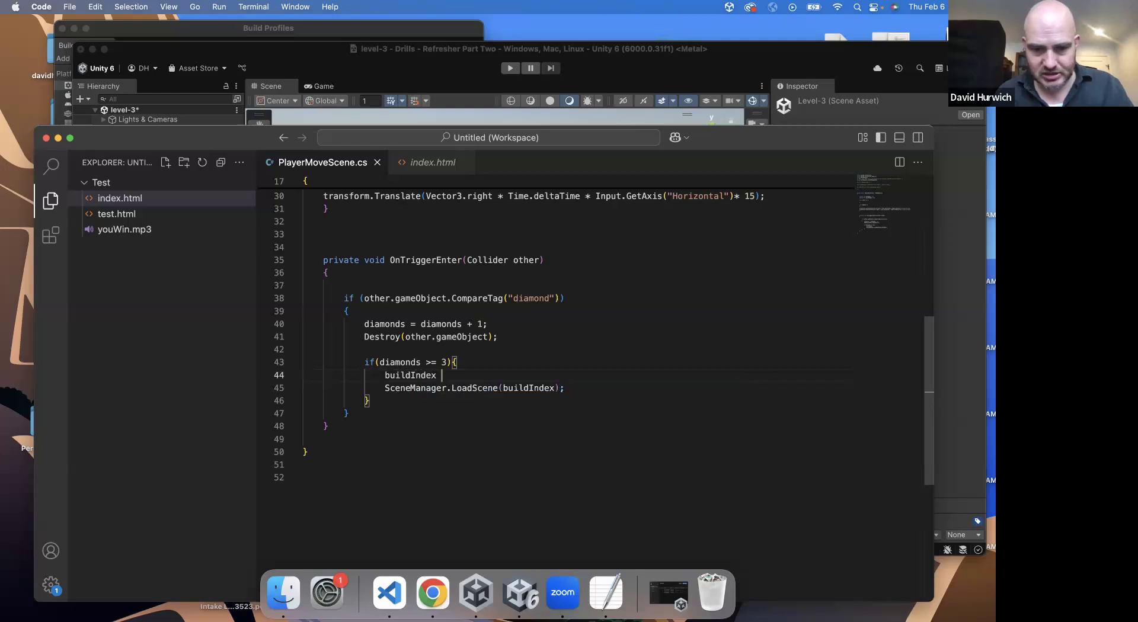
type("= buildI")
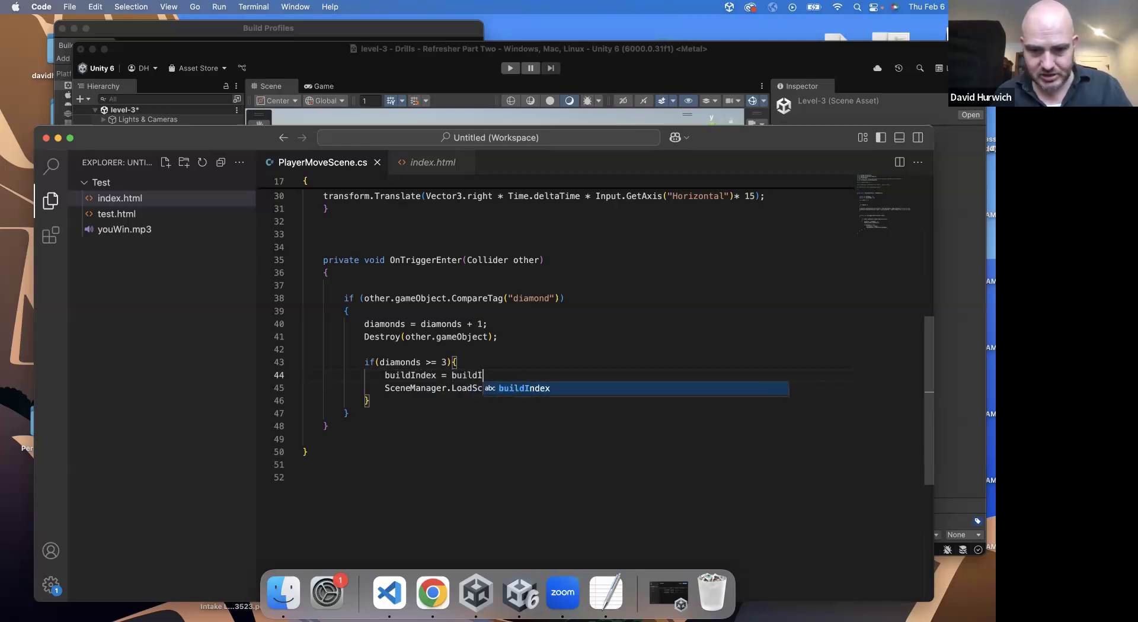
type("ndex + 1;")
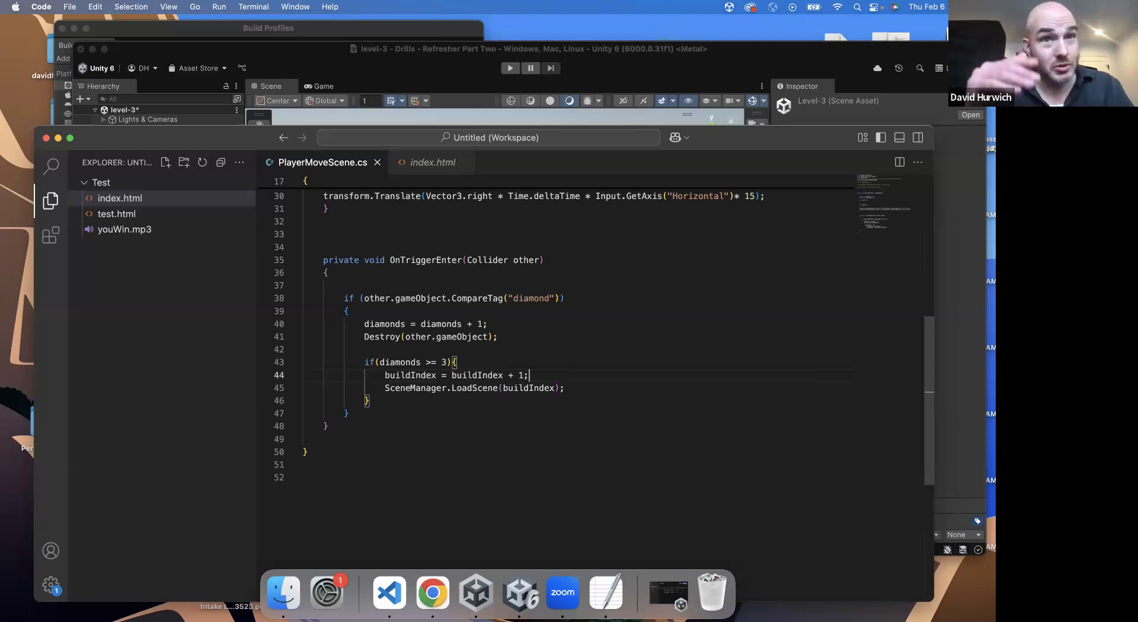
Review the build-index increment, scene loading, diamond counter and three-diamond condition in OnTriggerEnter.
left_click_drag(568, 390, 383, 378)
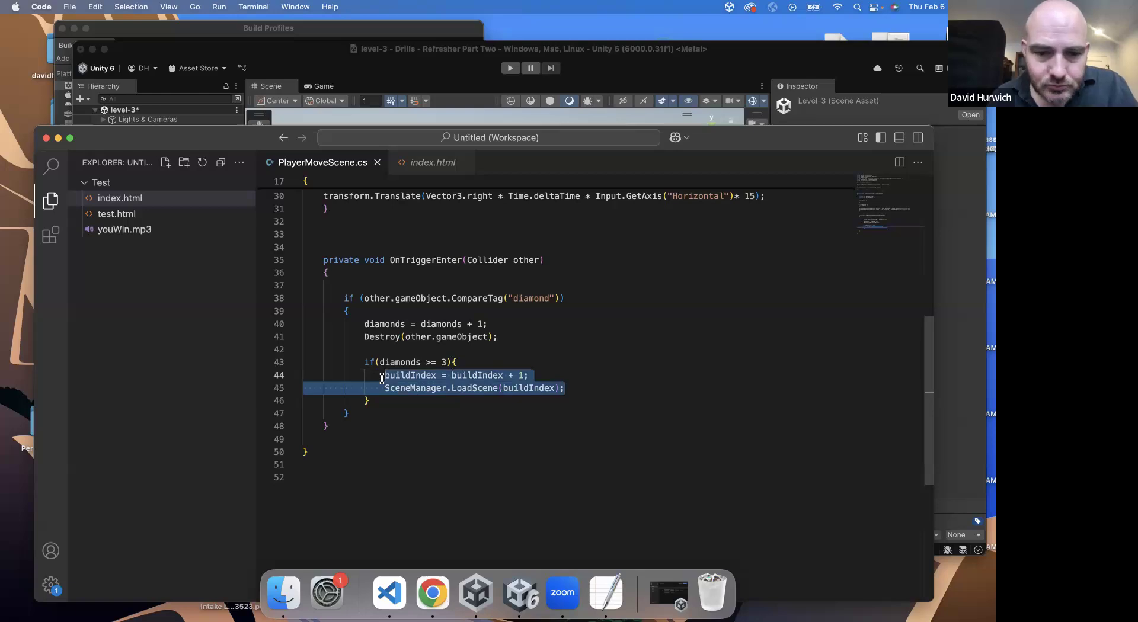
left_click(394, 426)
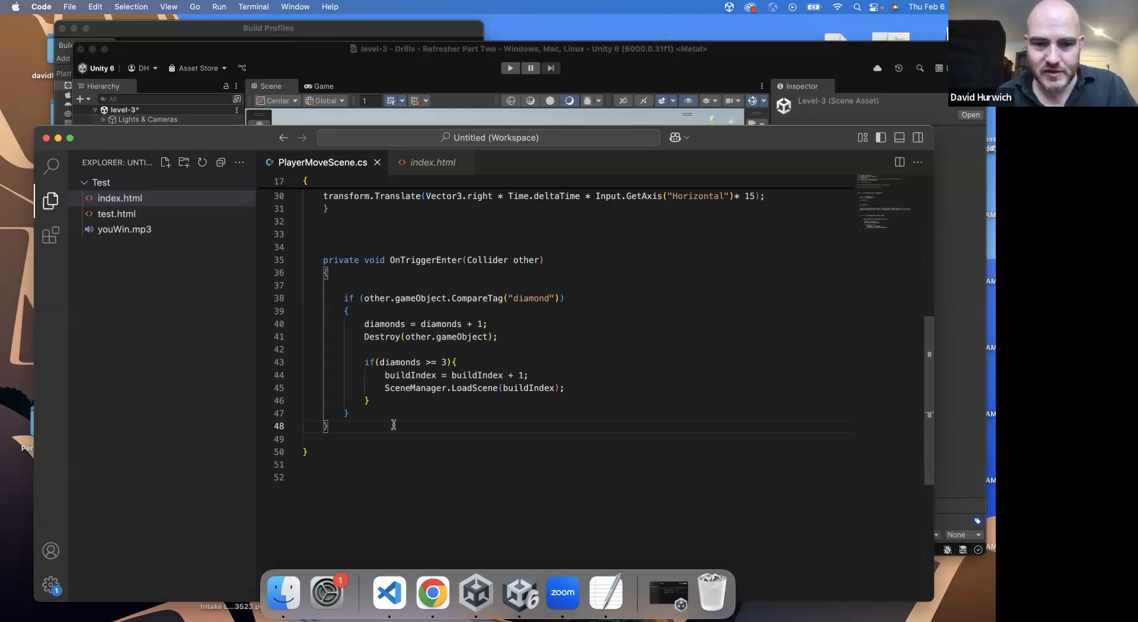
scroll(393, 425, "up", 5)
scroll(394, 424, "down", 3)
left_click(445, 421)
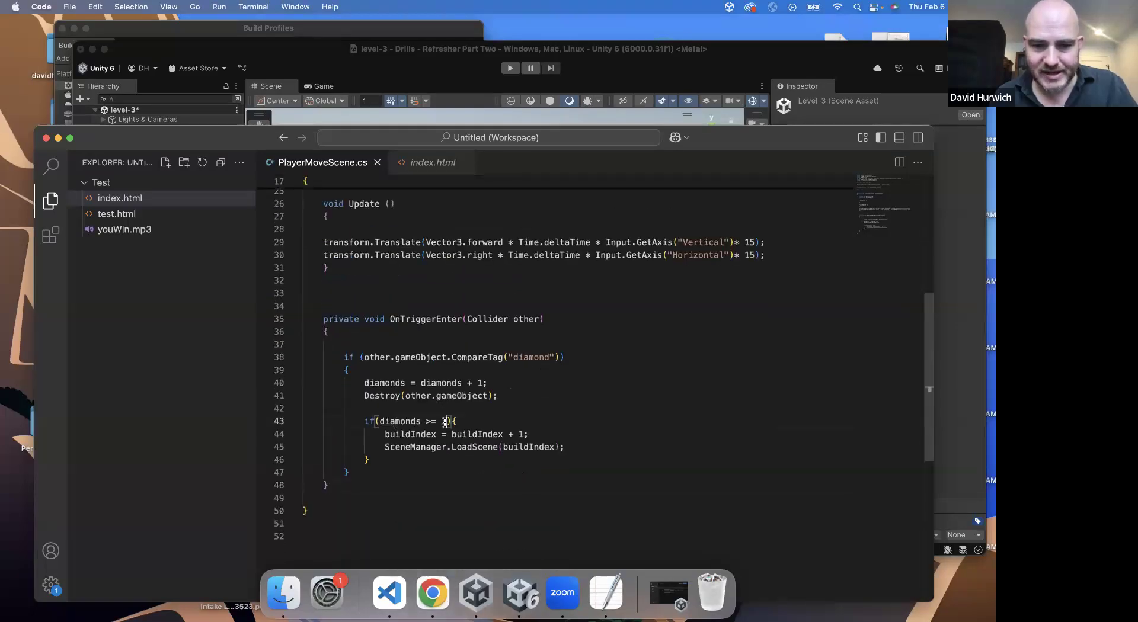
left_click_drag(496, 383, 384, 370)
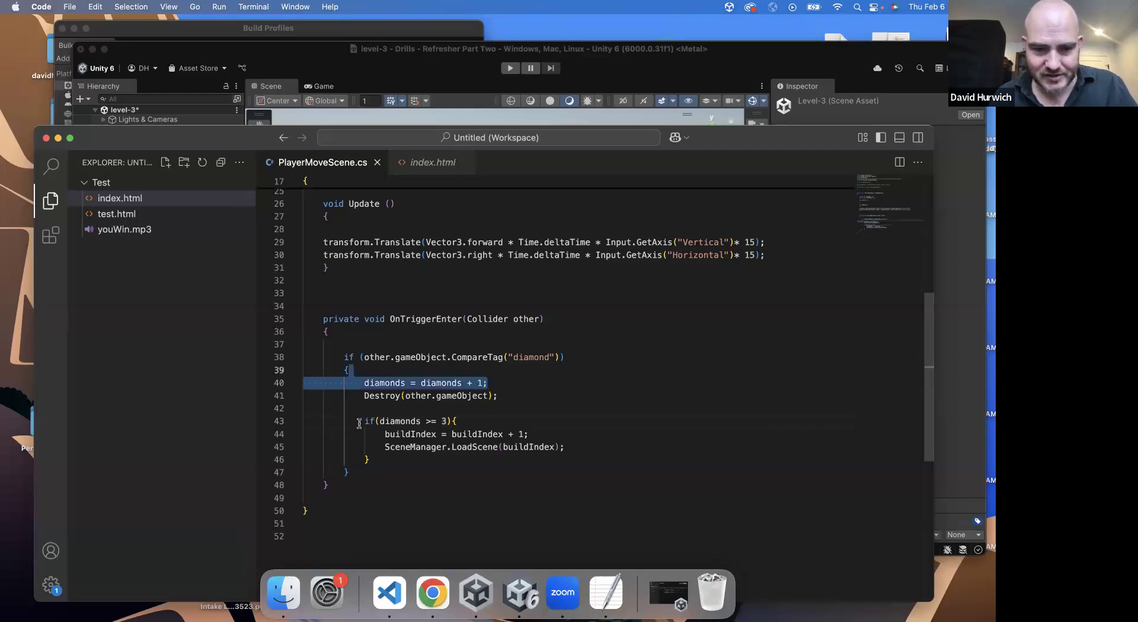
left_click_drag(358, 421, 458, 421)
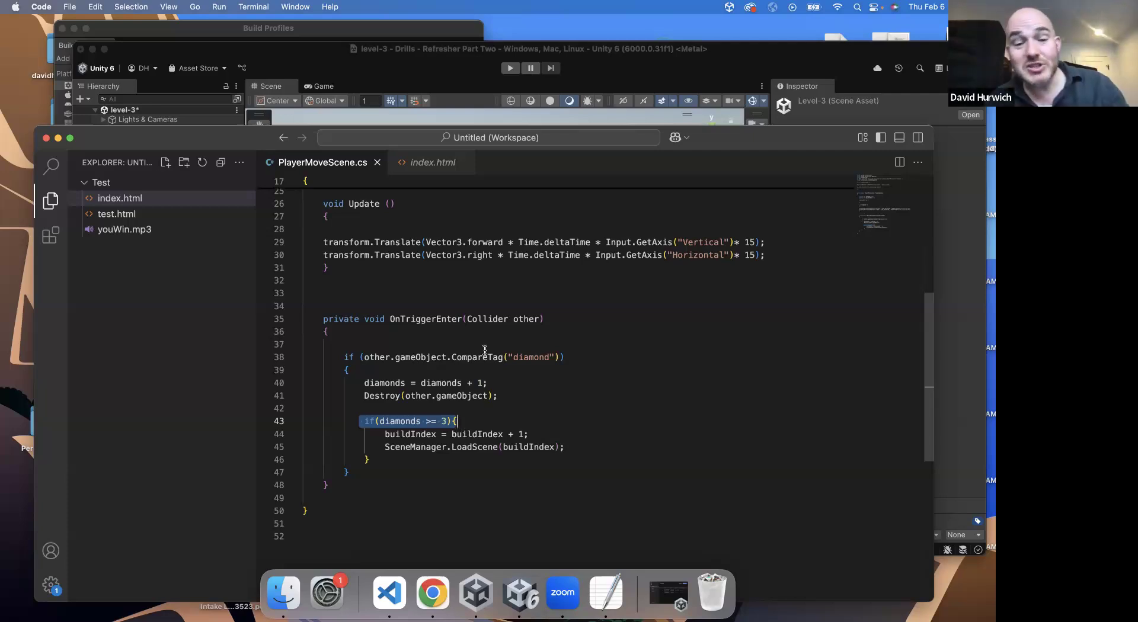
left_click_drag(492, 380, 359, 379)
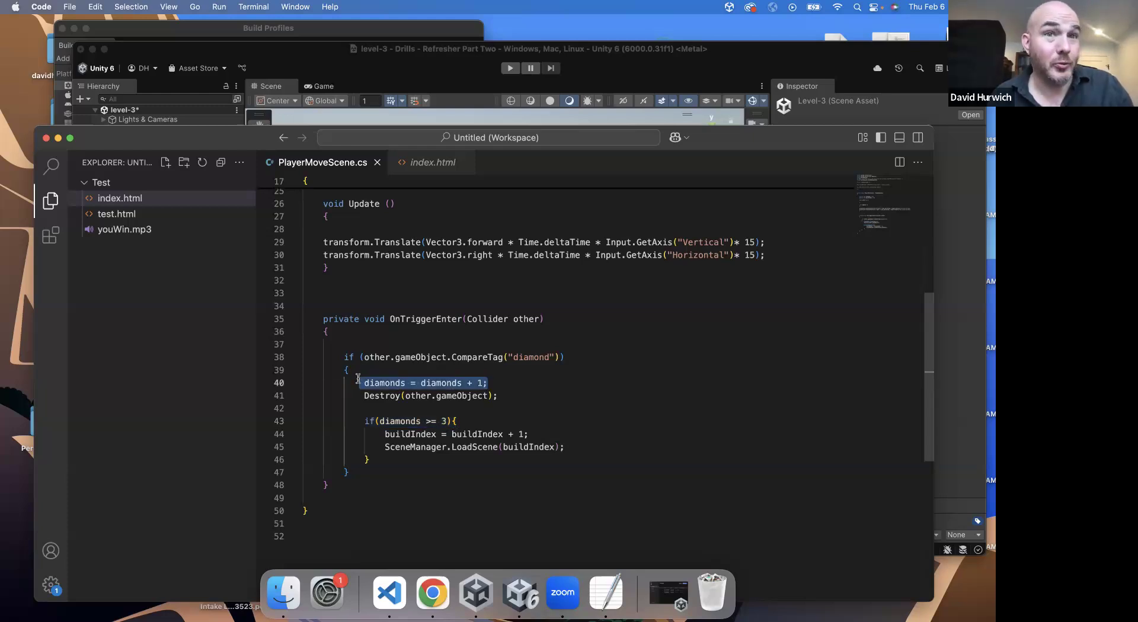
left_click(567, 447)
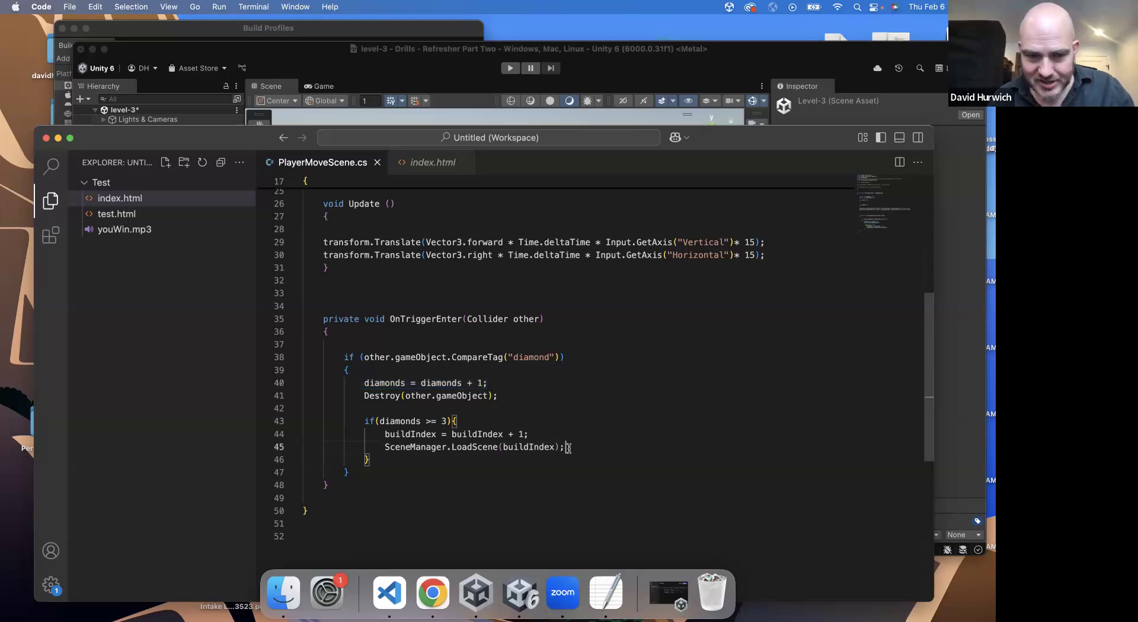
key("Return")
type("diam")
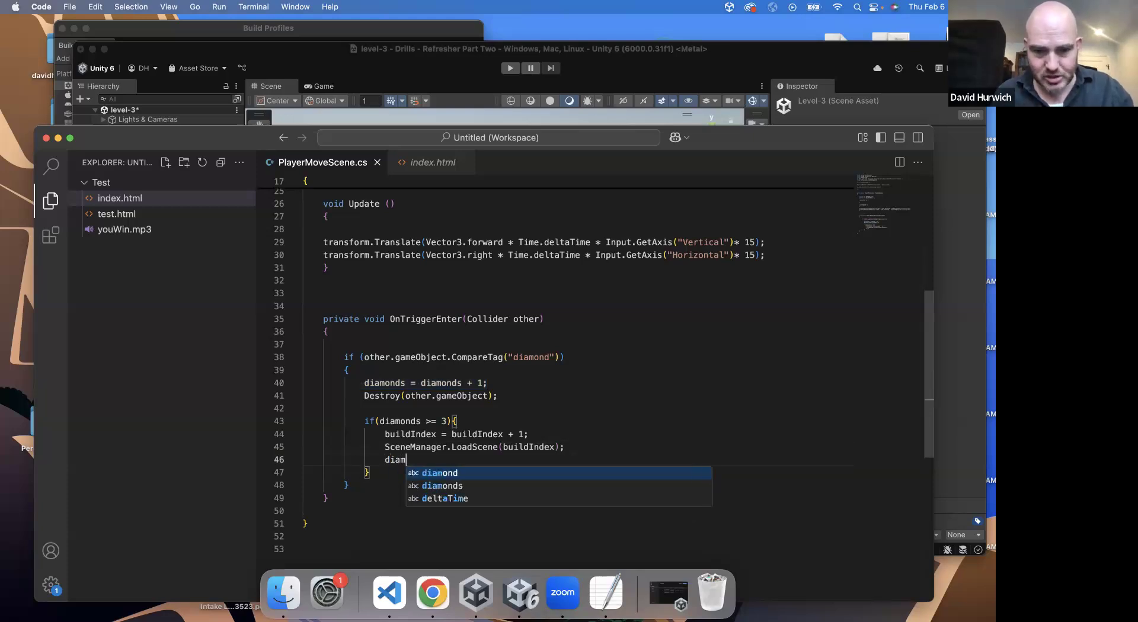
key("BackSpace")
key("BackSpace")
key("BackSpace")
key("BackSpace")
key("BackSpace")
key("BackSpace")
key("BackSpace")
Add the line "diamonds = 0;" between the buildIndex increment and the LoadScene call.
key("Down")
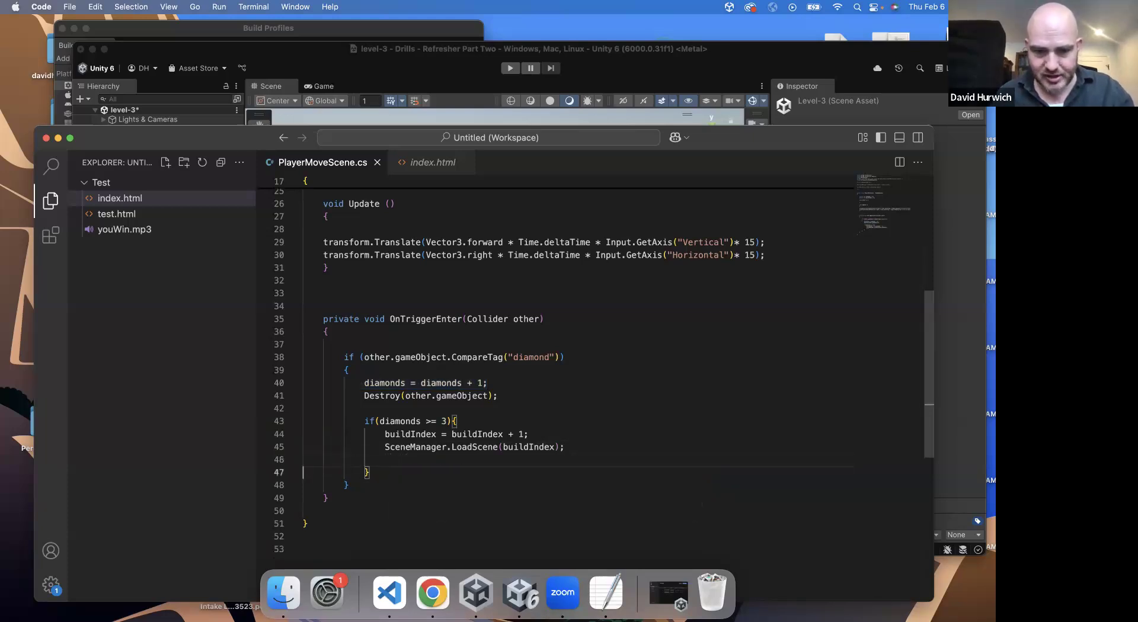
key("Up")
key("Up")
key("Up")
key("Down")
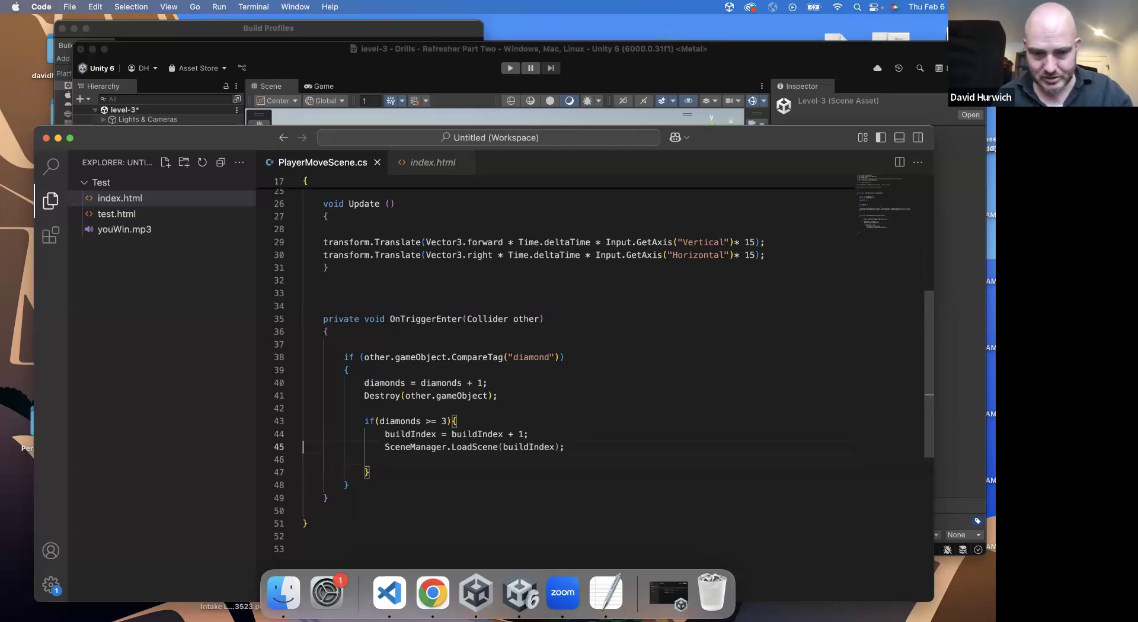
key("Up")
key("Down")
key("Return")
key("Up")
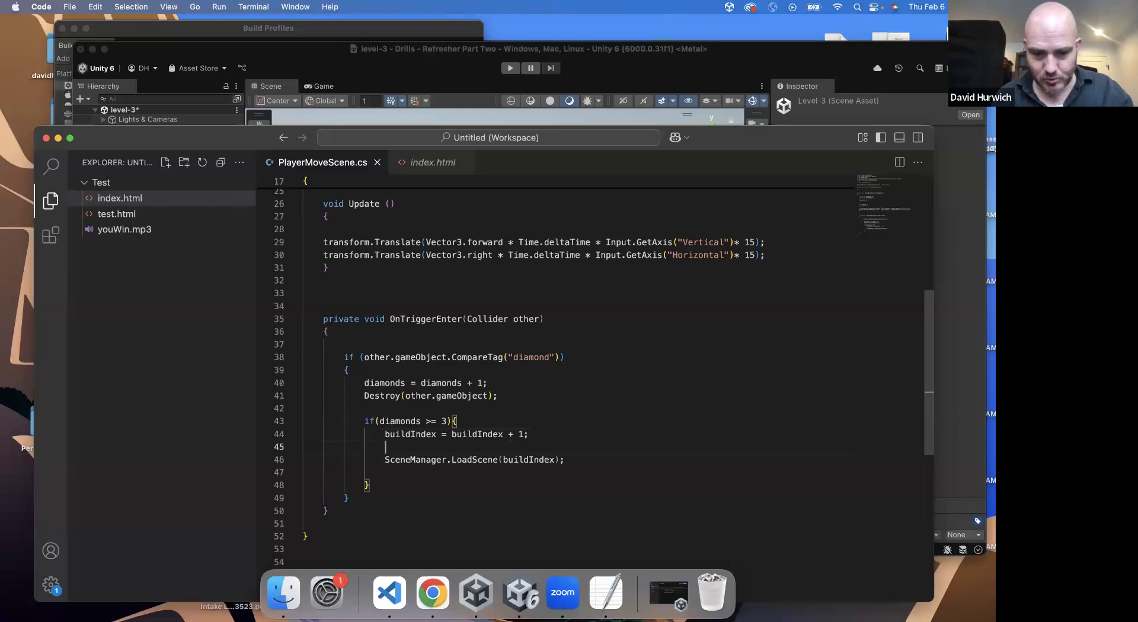
type("diamond")
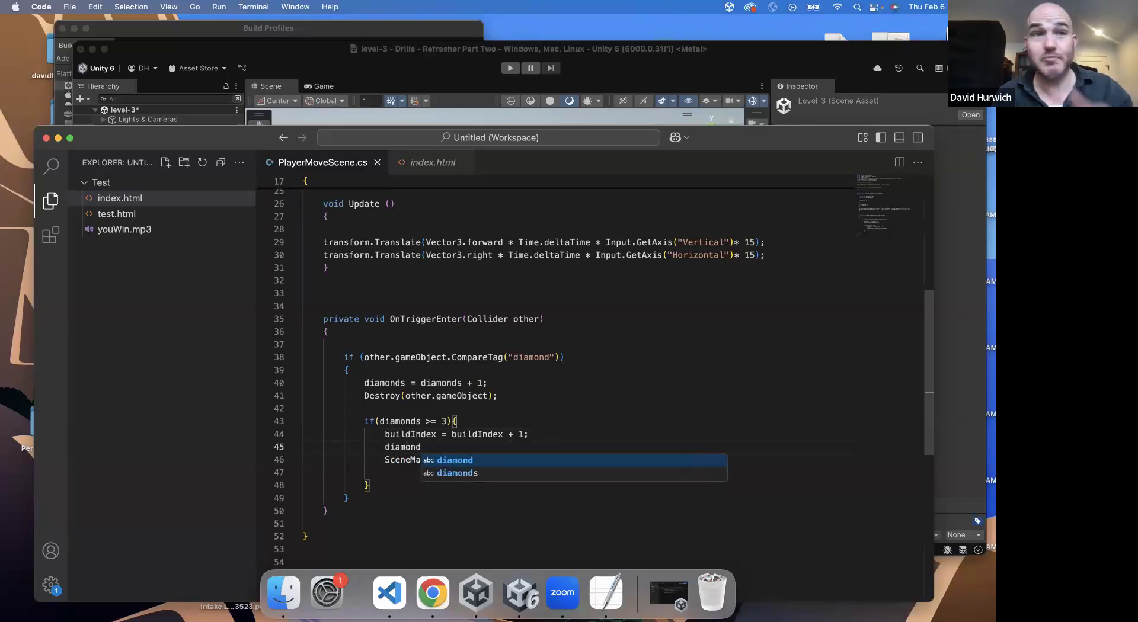
type("s =")
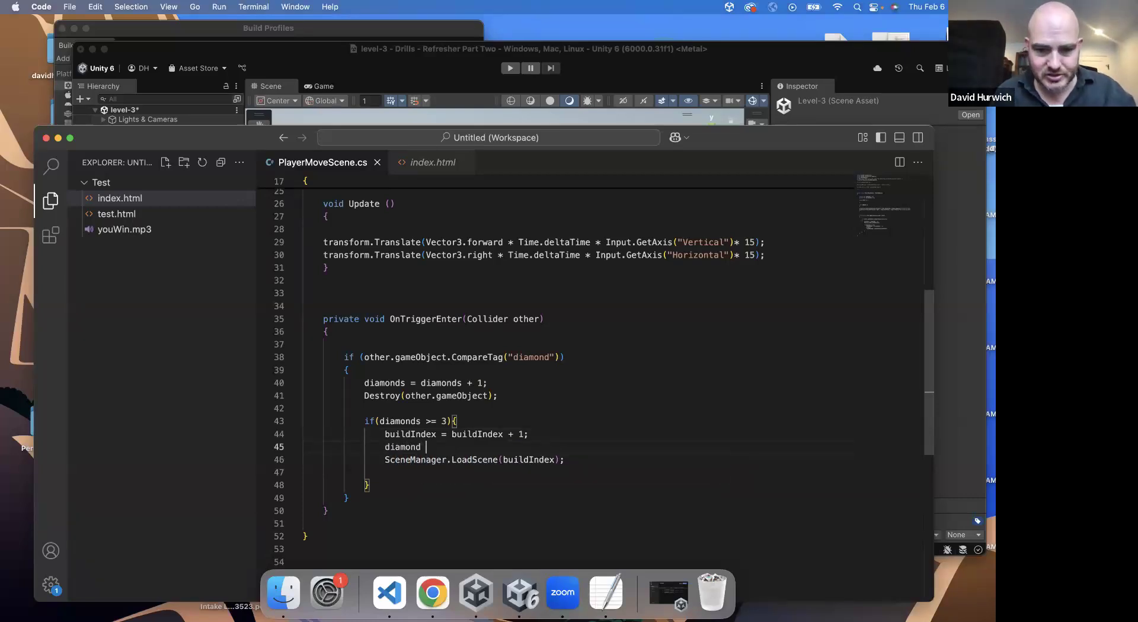
type(" 0;")
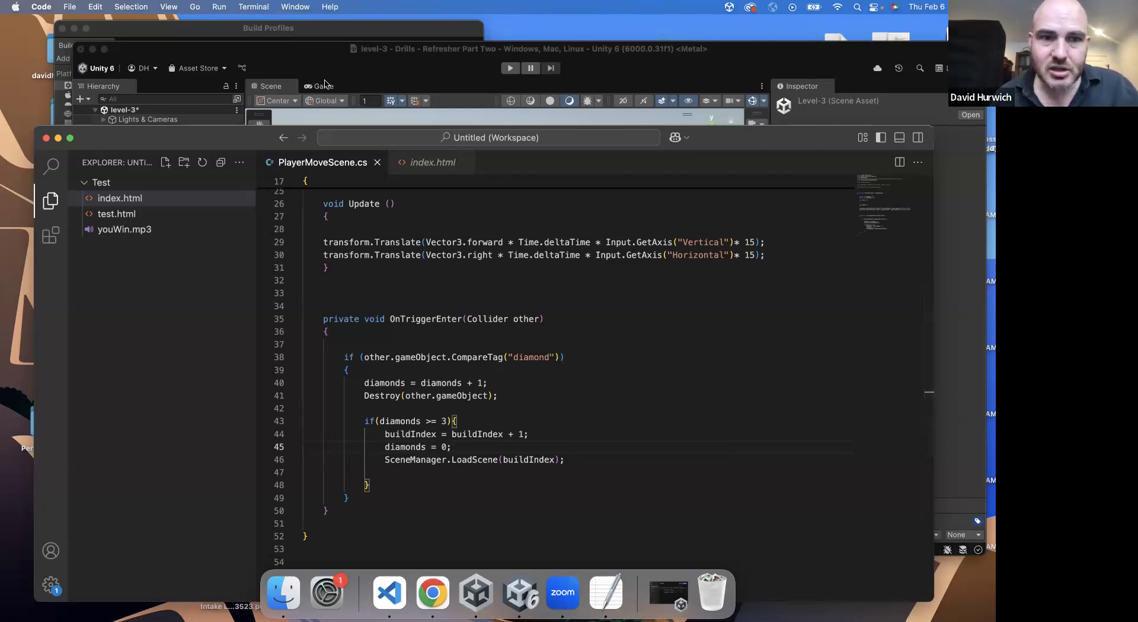
Switch to Unity and open the level-1 scene, saving the changes to level-3.
left_click(302, 49)
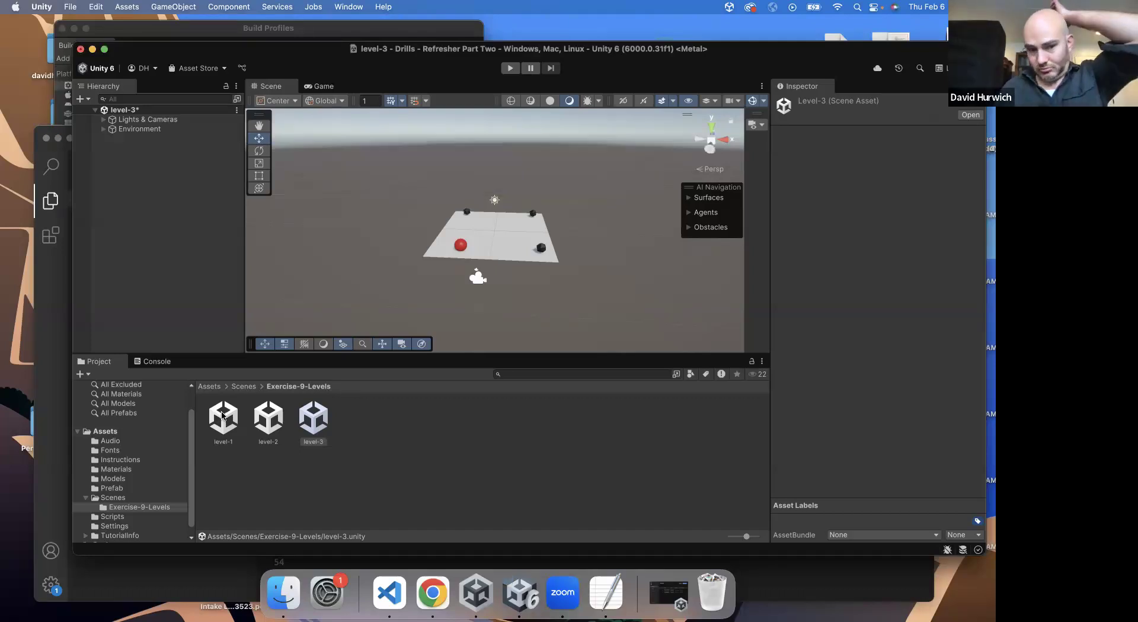
double_click(221, 414)
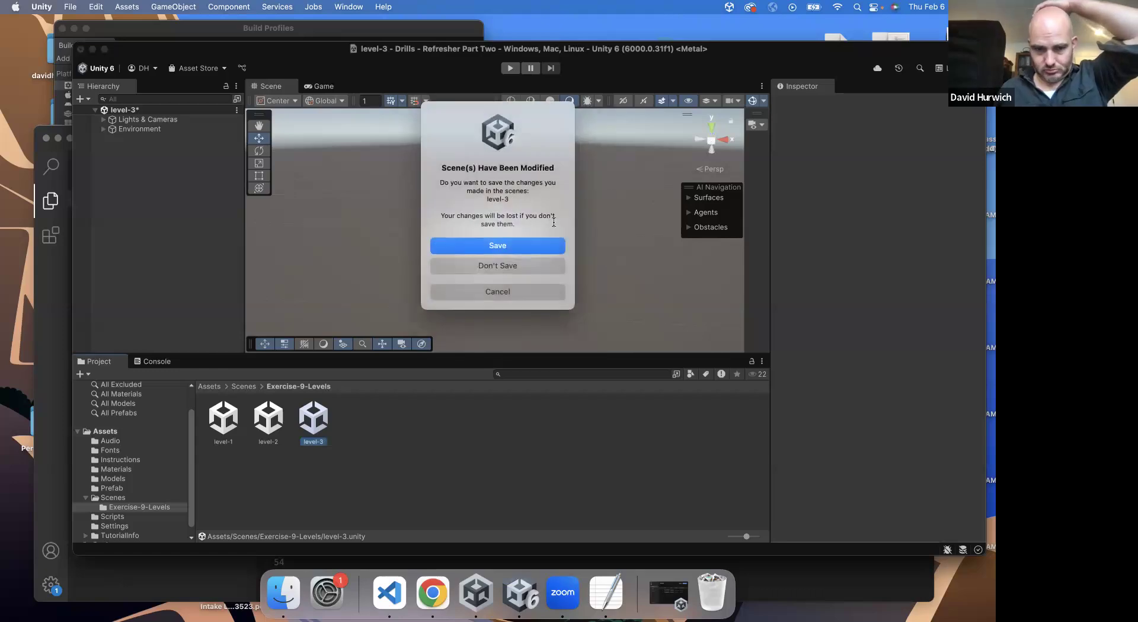
left_click(489, 246)
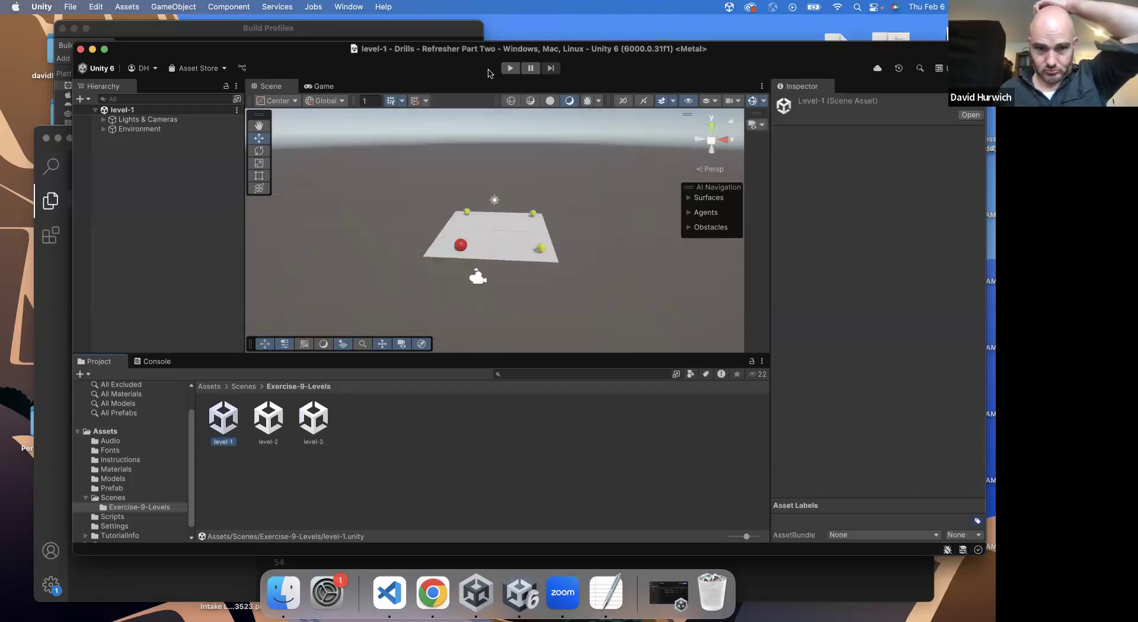
Play-test level-1 by collecting its three diamonds, try collecting the green diamonds in level-2, and stop the game.
left_click(510, 68)
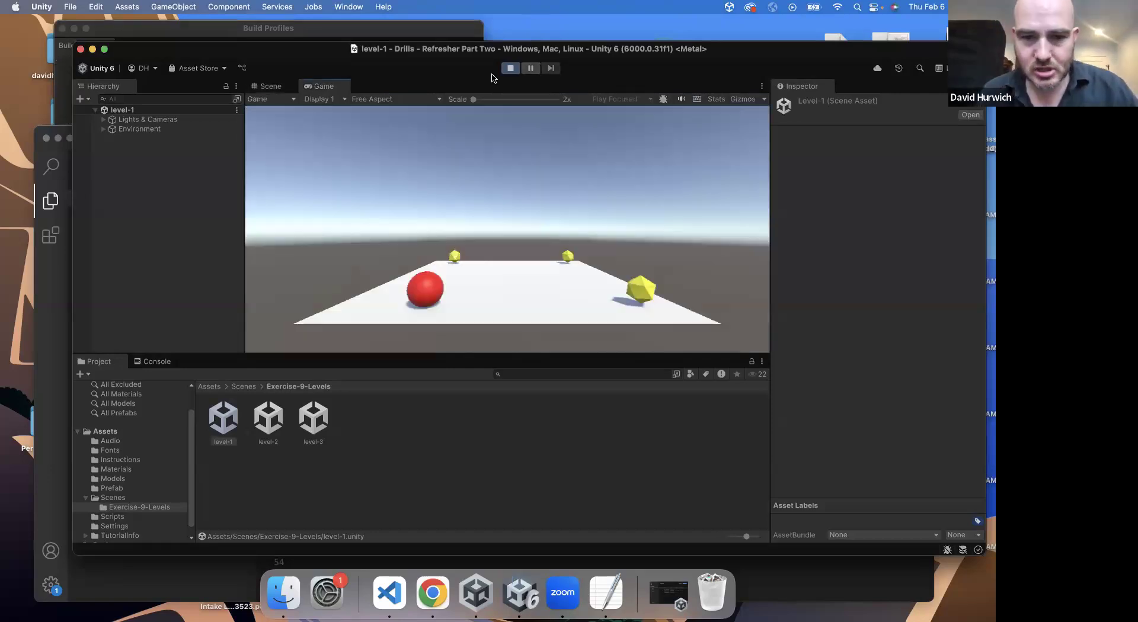
key("Right")
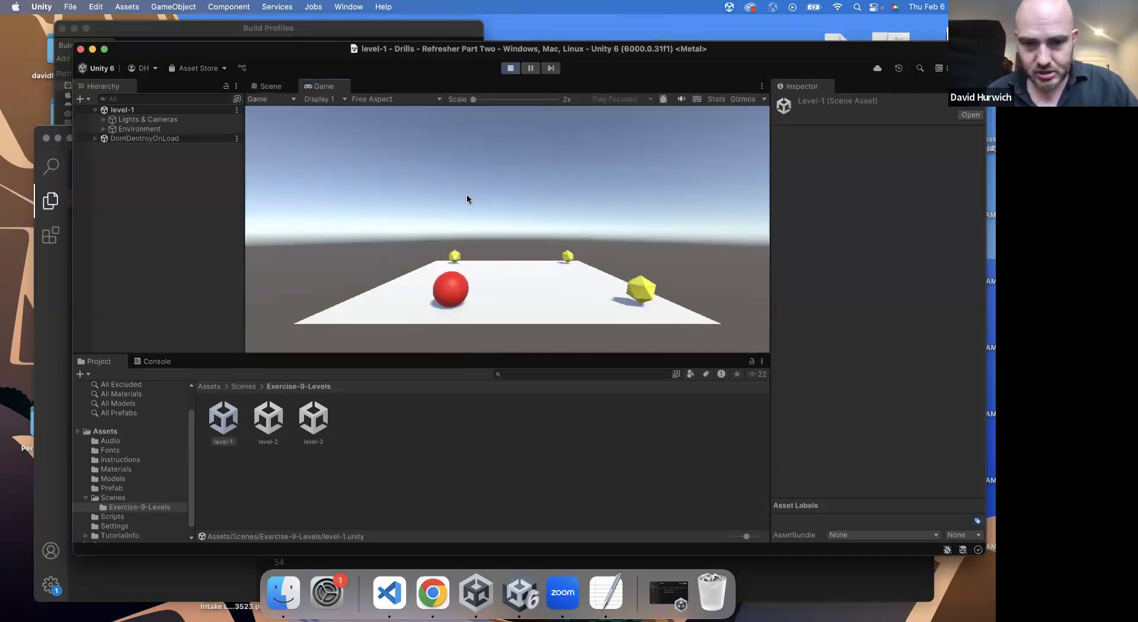
key("Left")
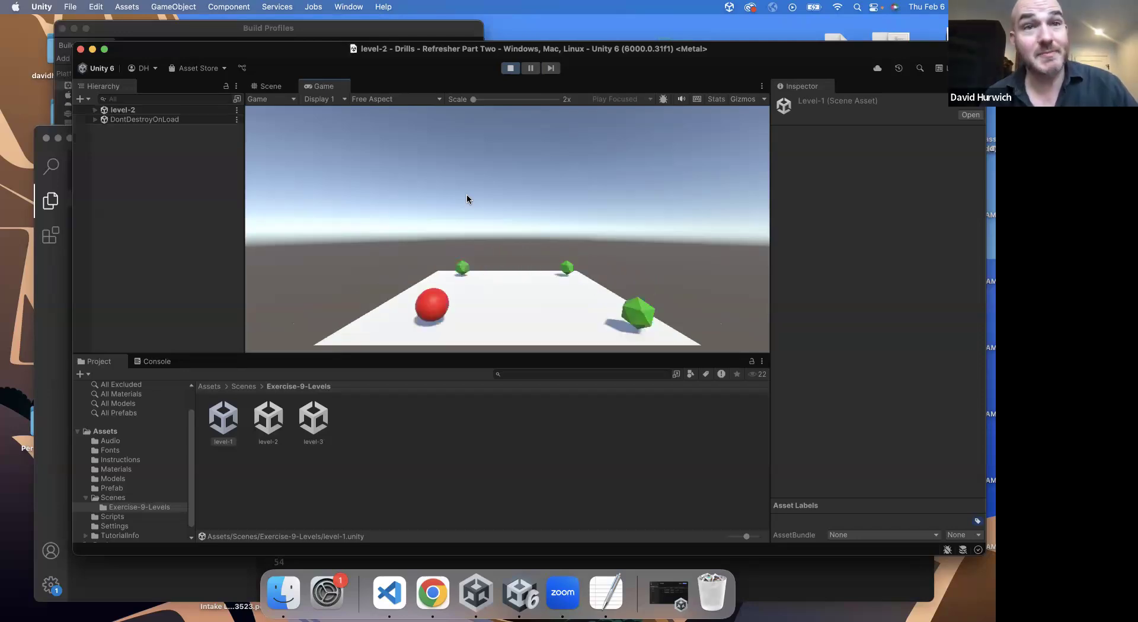
key("Right")
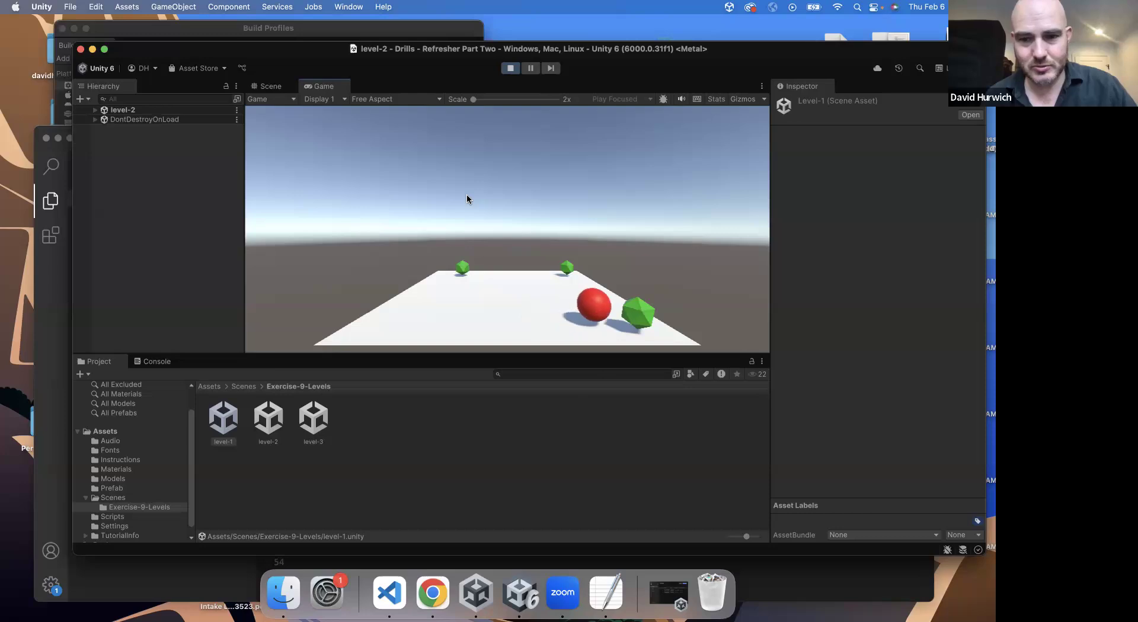
key("Up")
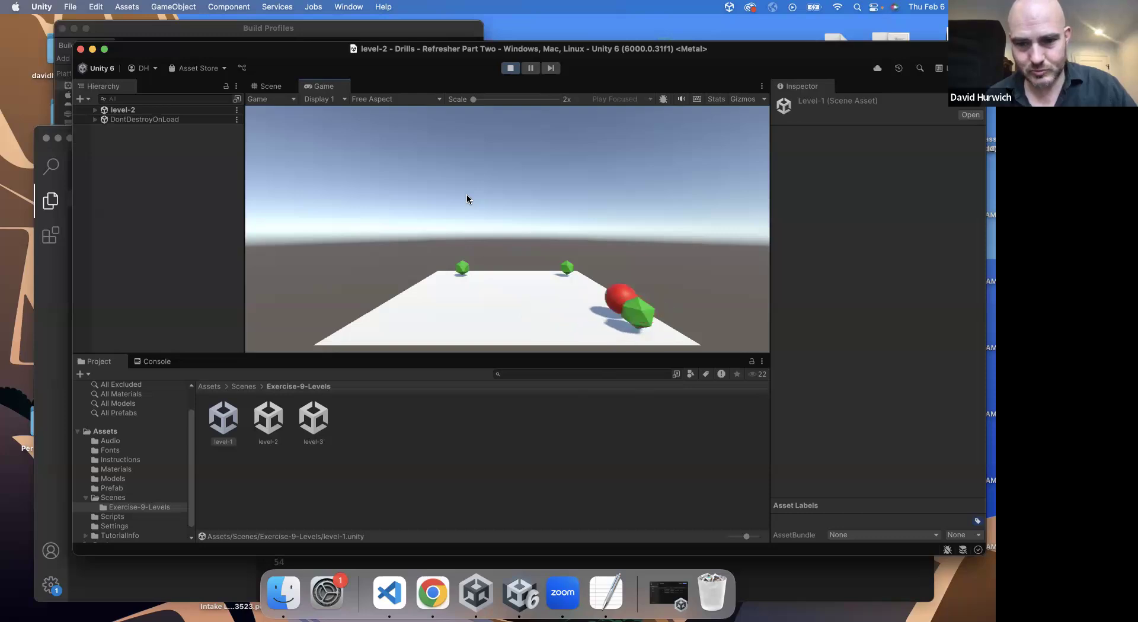
key("Left")
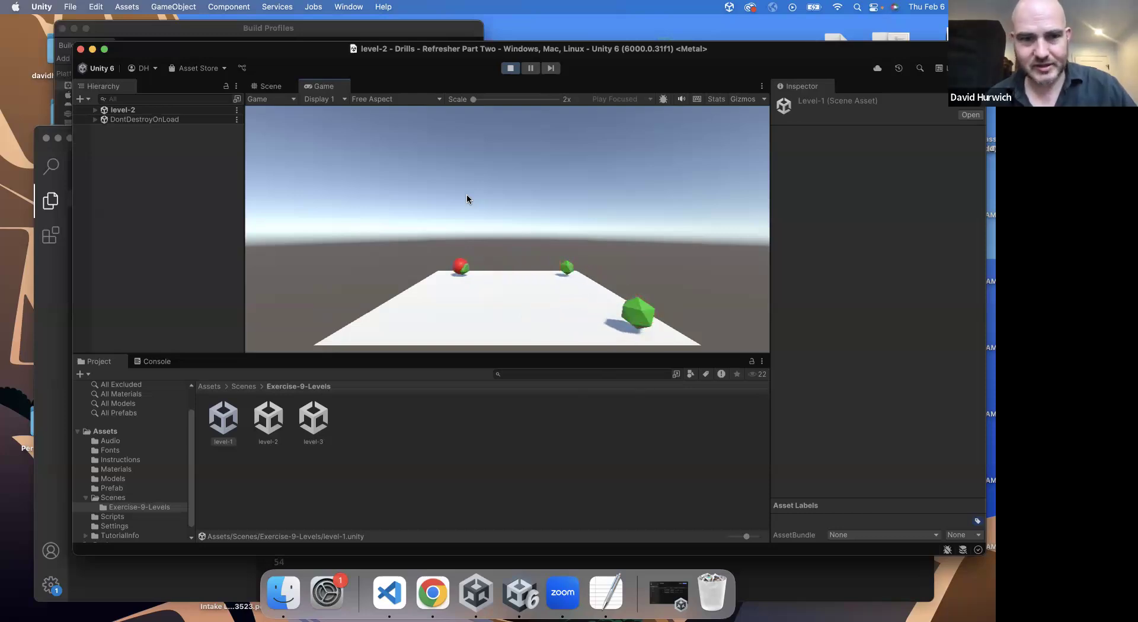
left_click(511, 68)
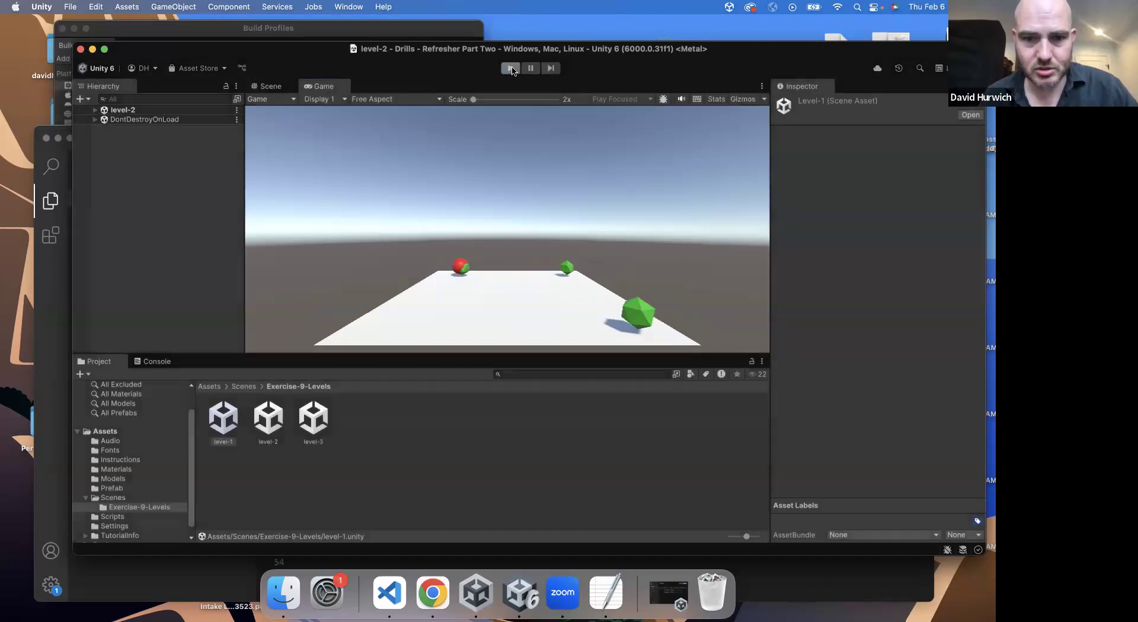
Open the level-2 scene and assign the diamond tag to diamond-3, diamond-1 and diamond-2.
double_click(266, 415)
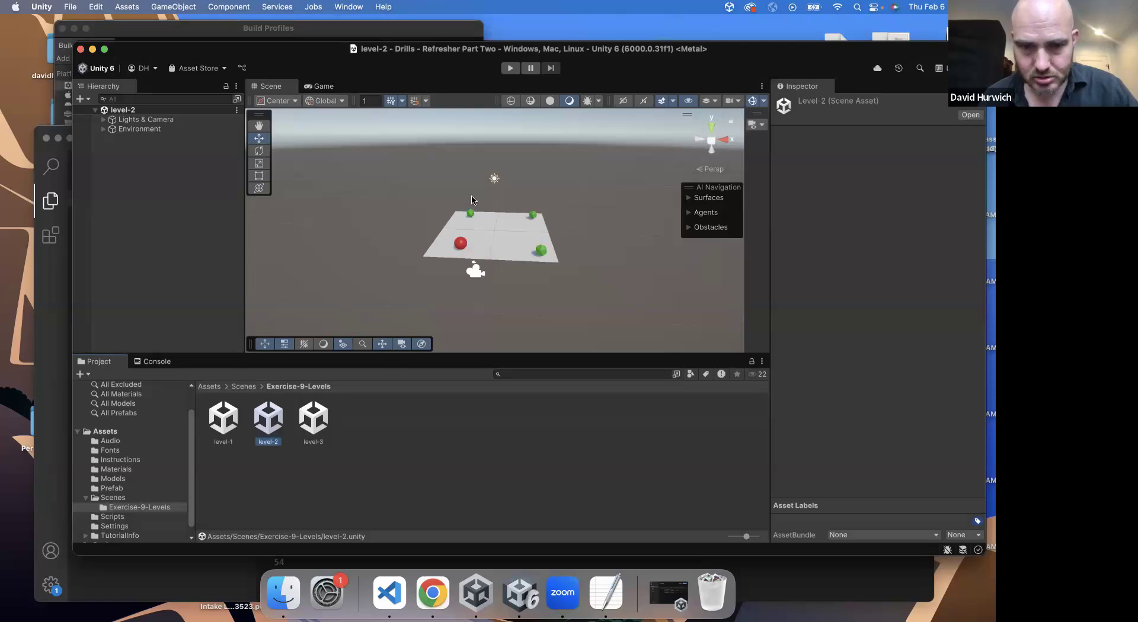
left_click(471, 213)
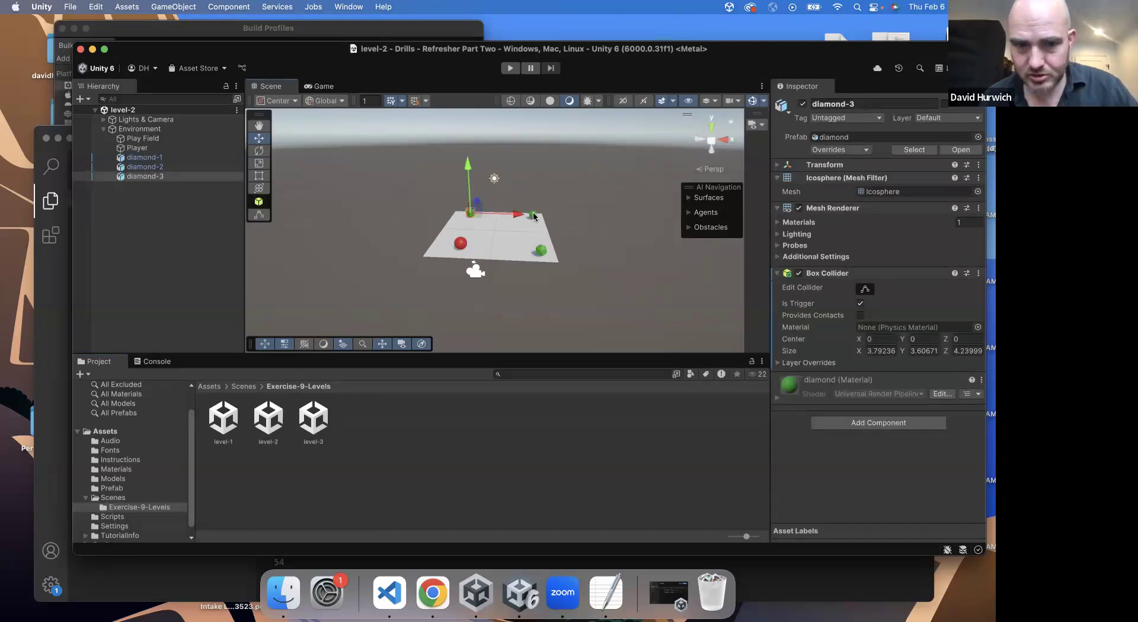
left_click(842, 119)
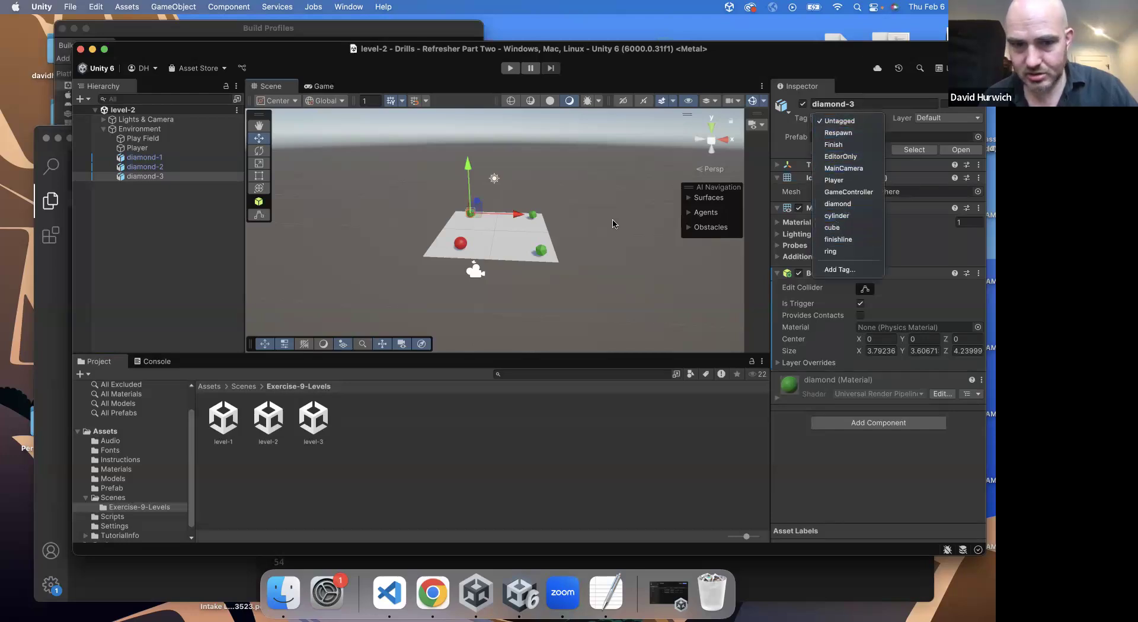
left_click(837, 204)
left_click(535, 215)
left_click(825, 118)
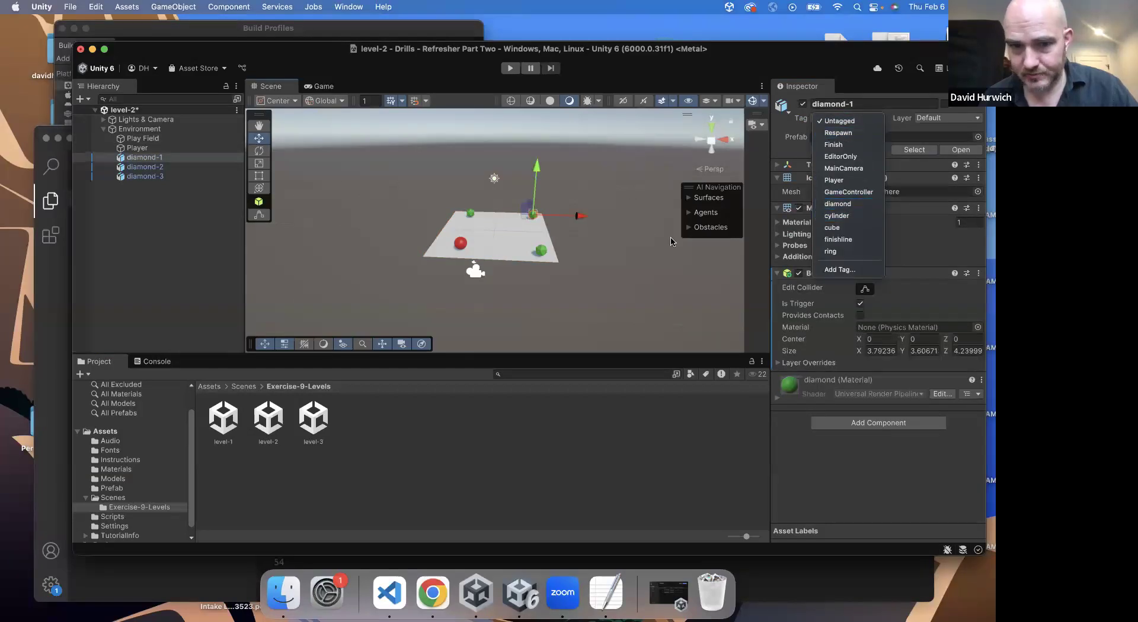
left_click(539, 260)
left_click(539, 256)
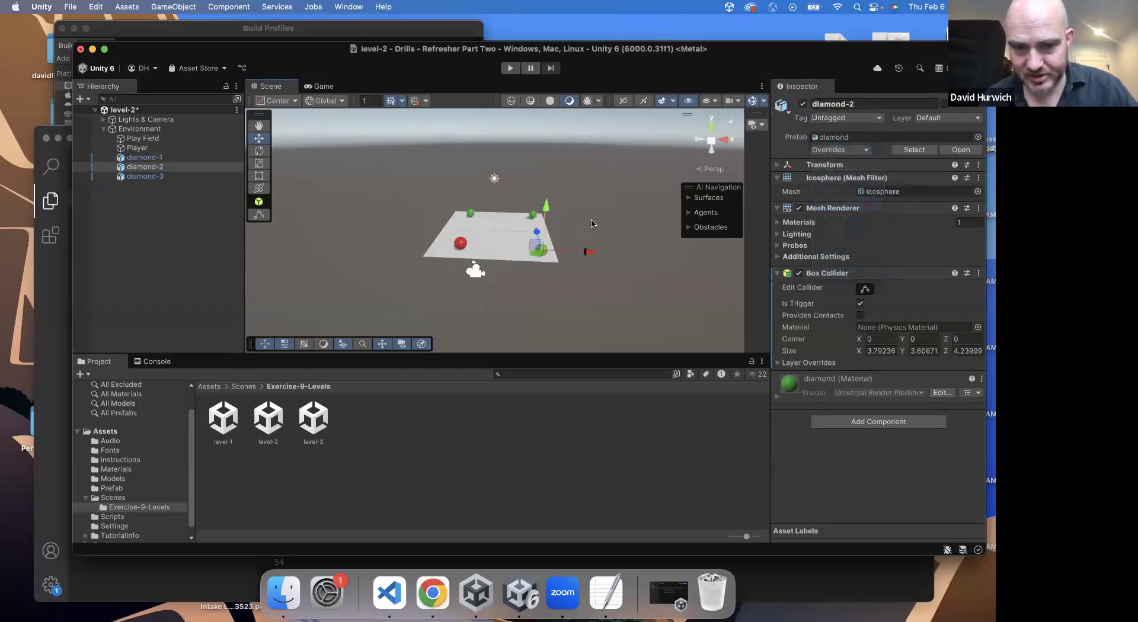
left_click(852, 118)
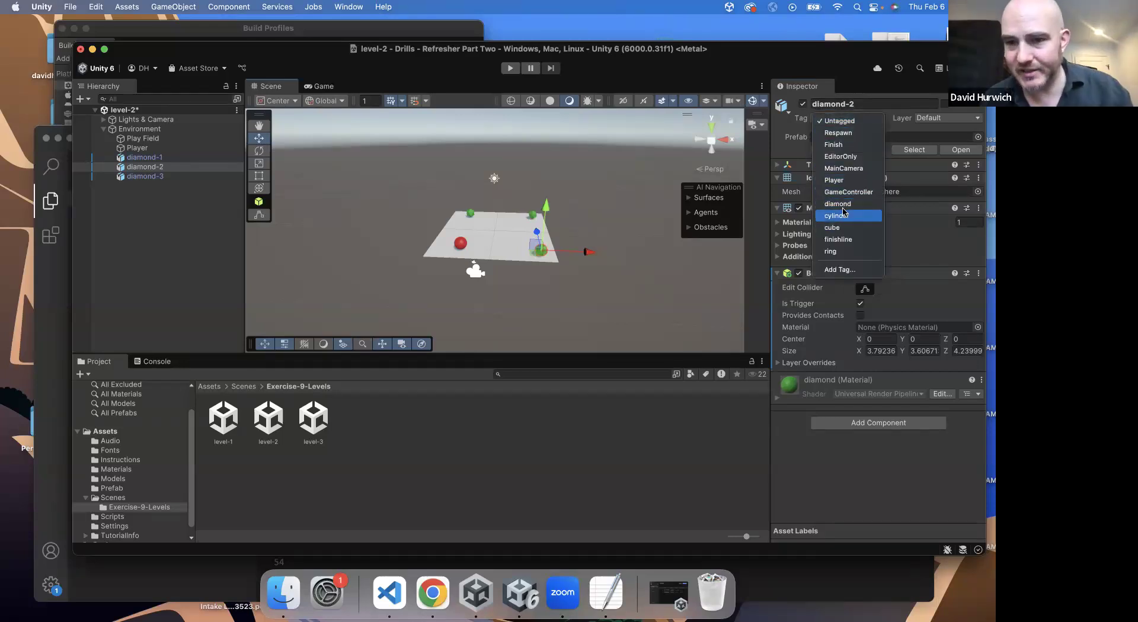
left_click(846, 204)
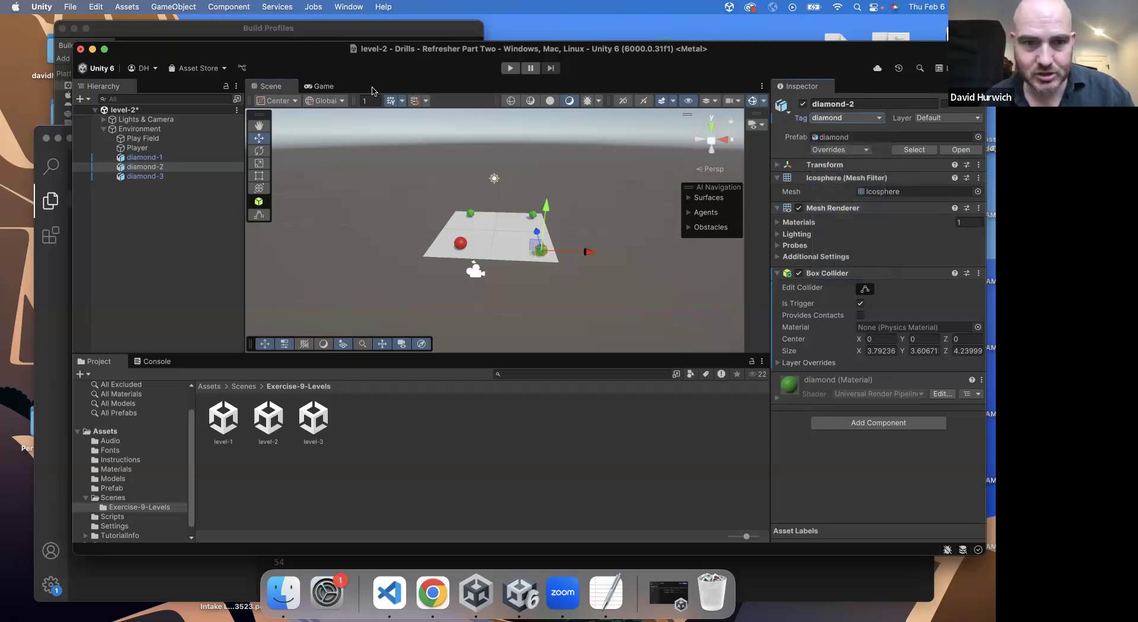
Open the level-3 scene, saving the level-2 changes, and check the tag of diamond-3.
double_click(313, 418)
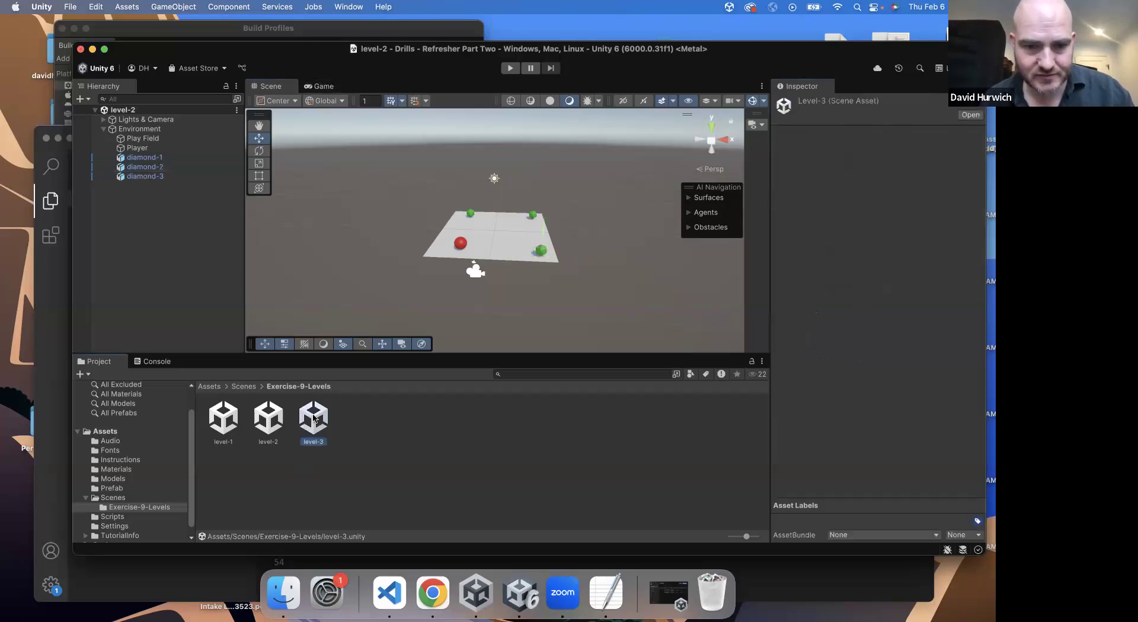
left_click(472, 209)
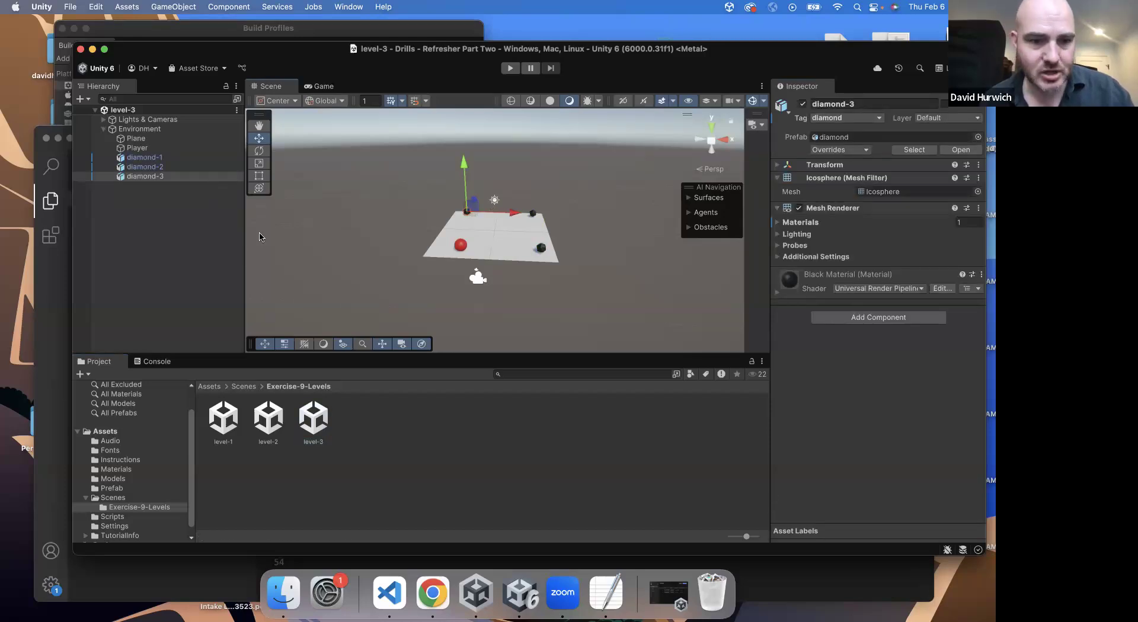
Reopen level-1 and play-test it from a fresh start, collecting all three yellow diamonds.
double_click(225, 416)
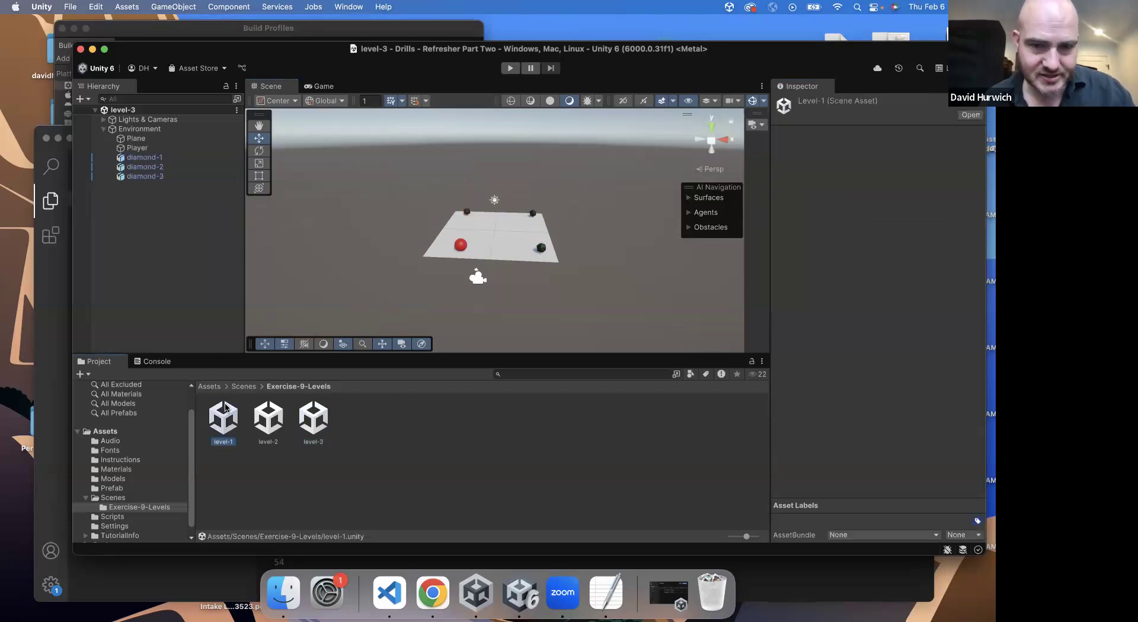
left_click(323, 87)
left_click(510, 68)
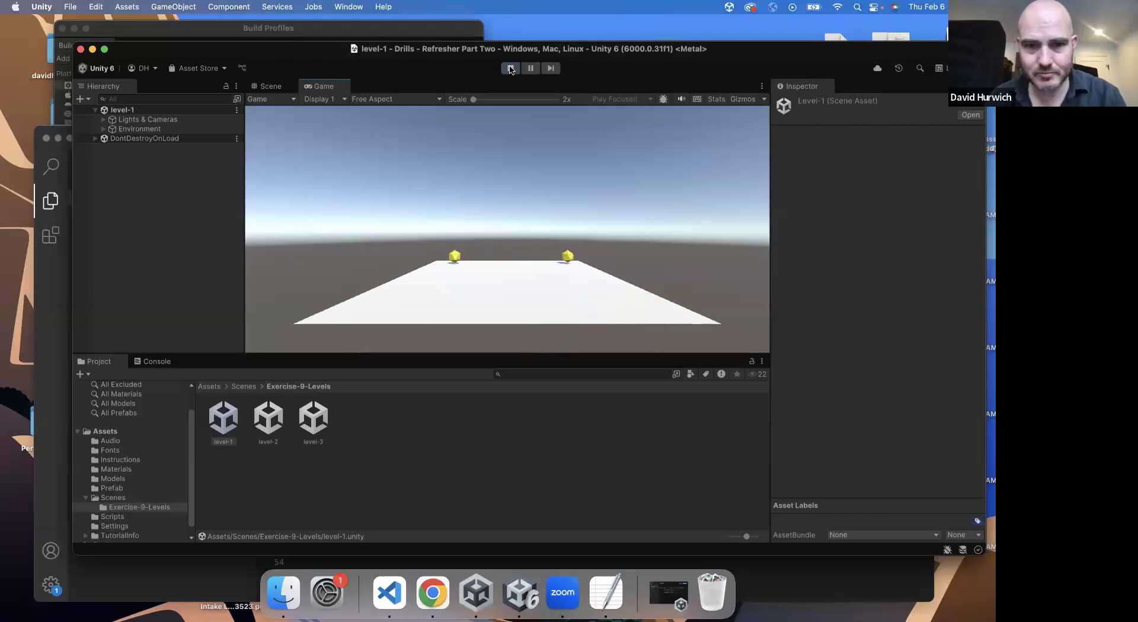
left_click(510, 68)
left_click(510, 68)
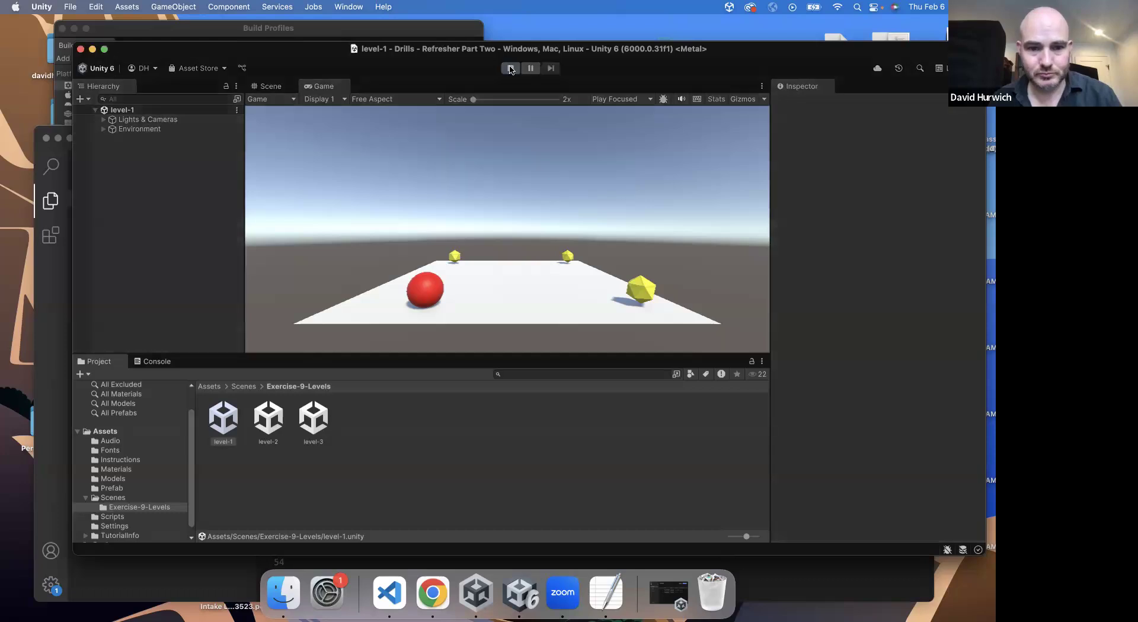
left_click(510, 69)
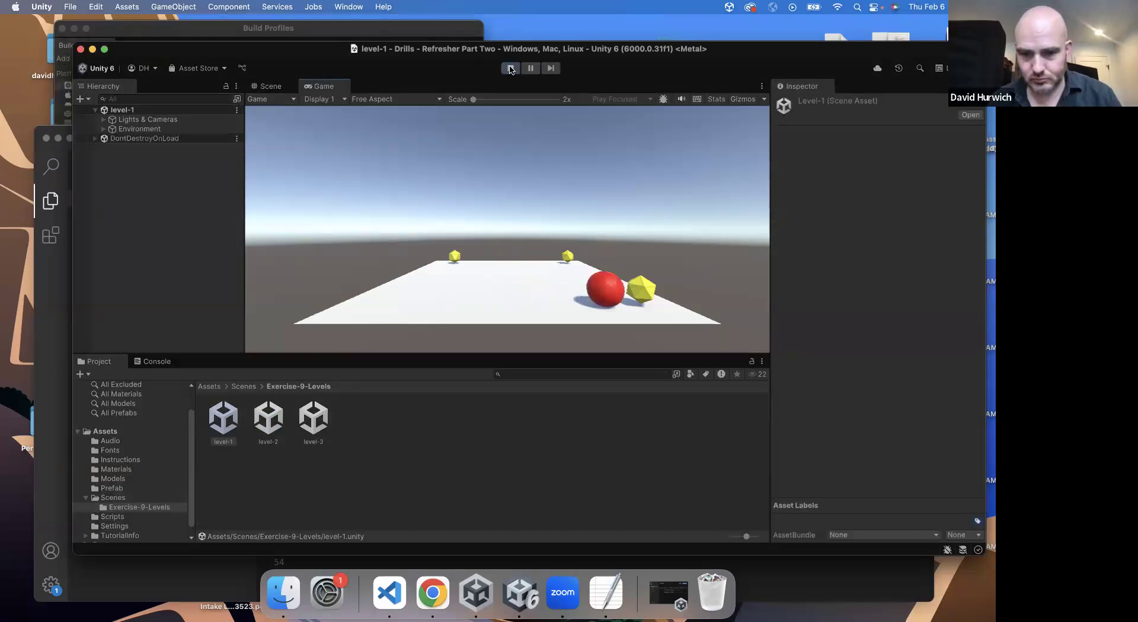
key("Up")
key("Right")
key("Left")
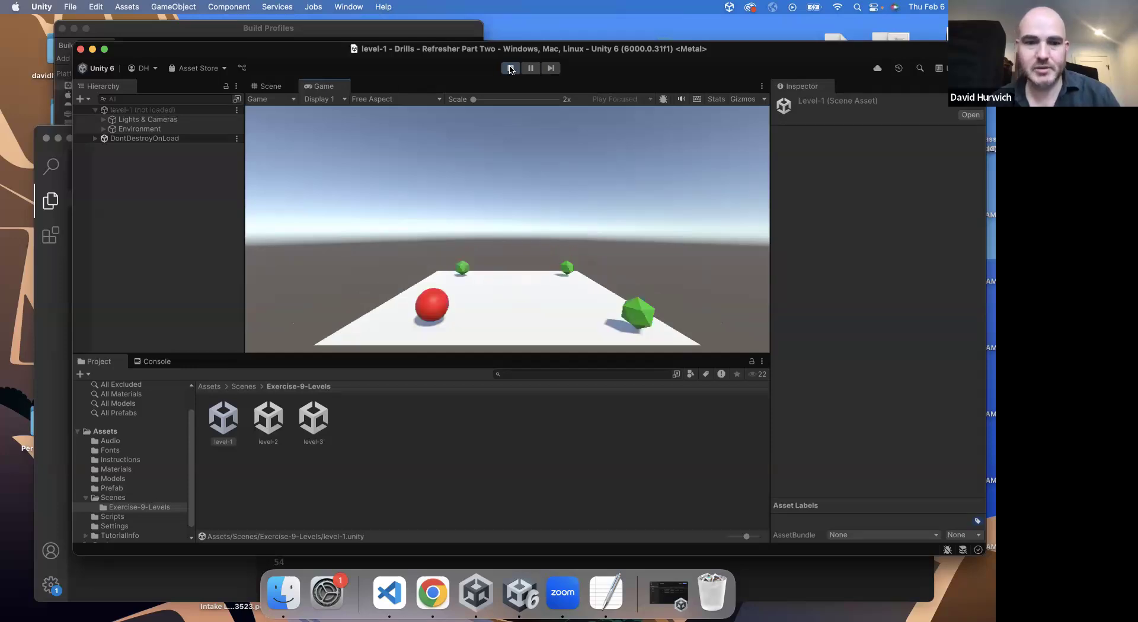
Move the ball over the green diamonds in level-2 to test collecting them, and stop the game.
key("Right")
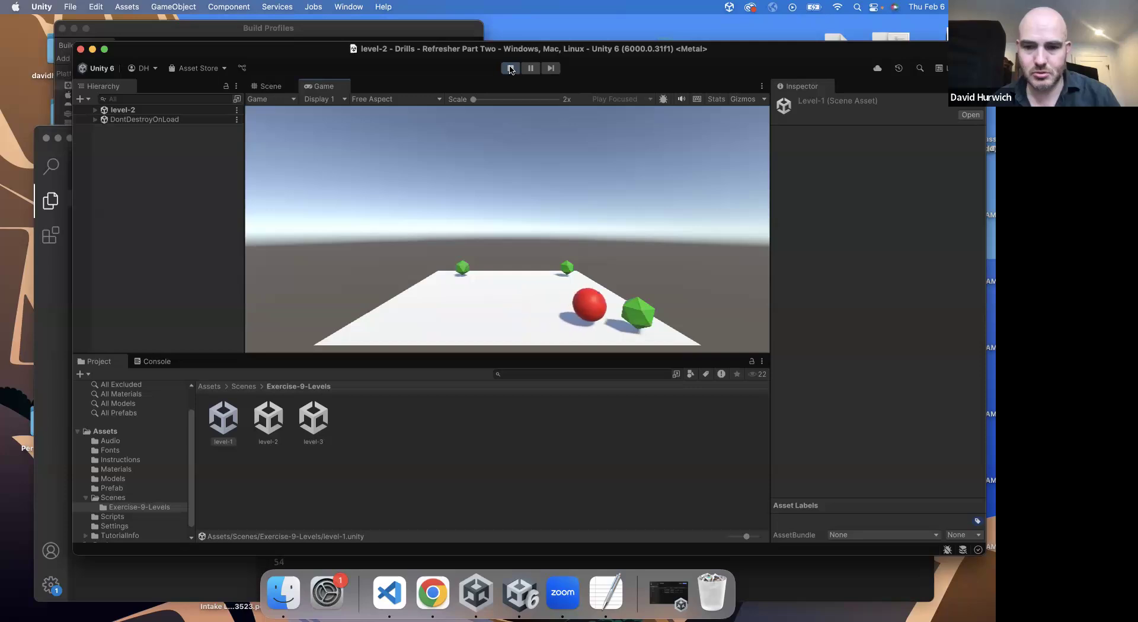
key("Down")
key("Up")
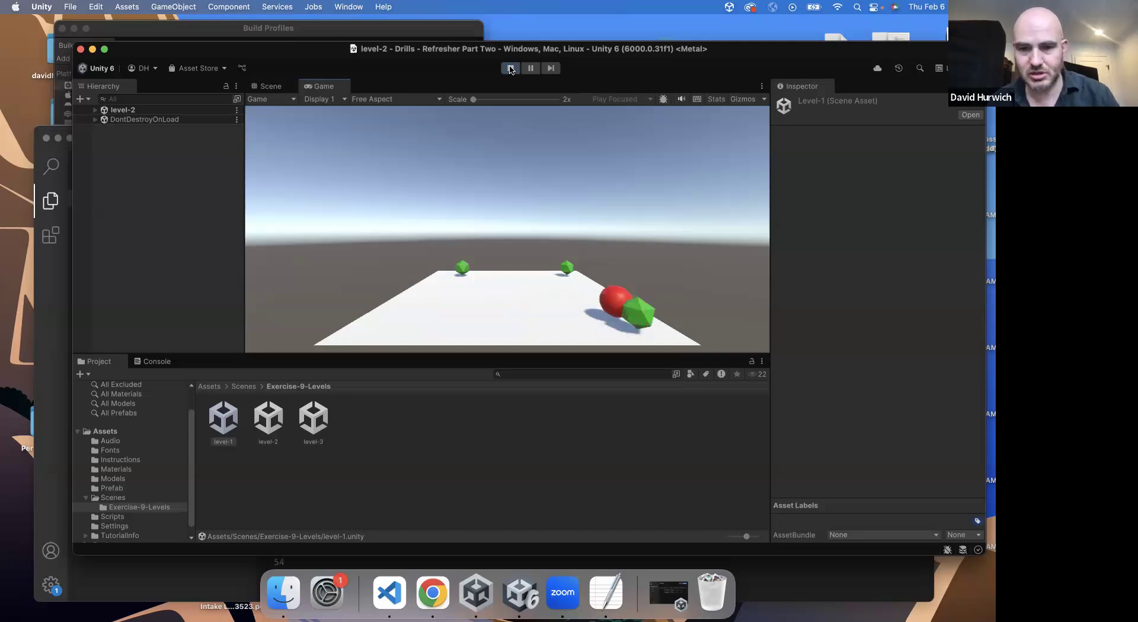
left_click(510, 68)
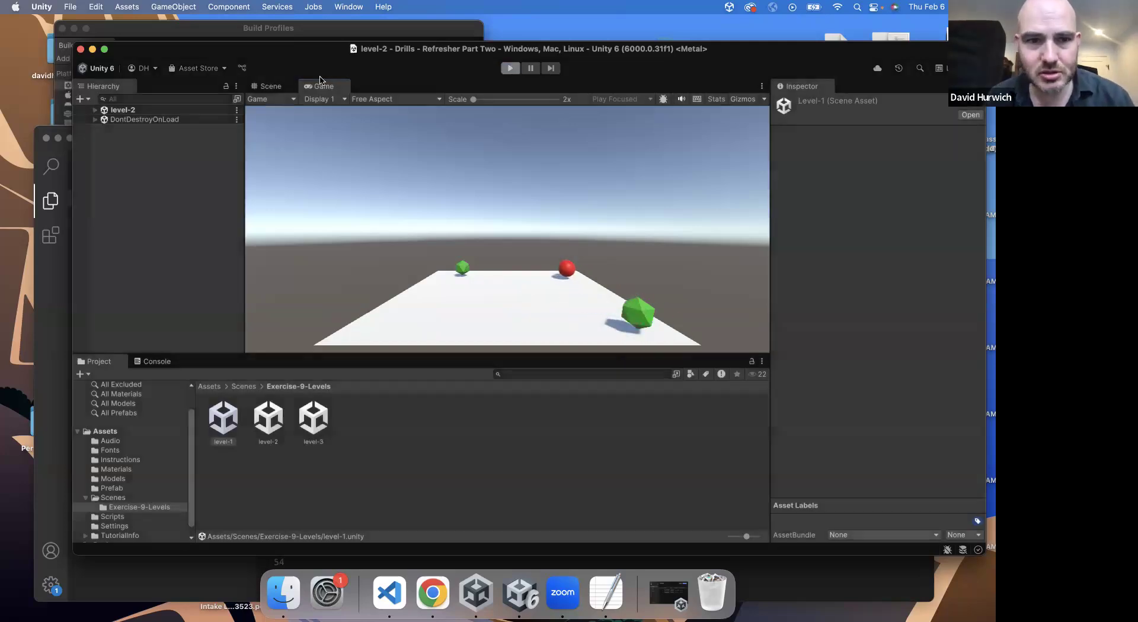
Open the level-2 scene in the editor and check the tag and collider settings of diamond-3, diamond-1 and diamond-2.
left_click(271, 406)
double_click(271, 406)
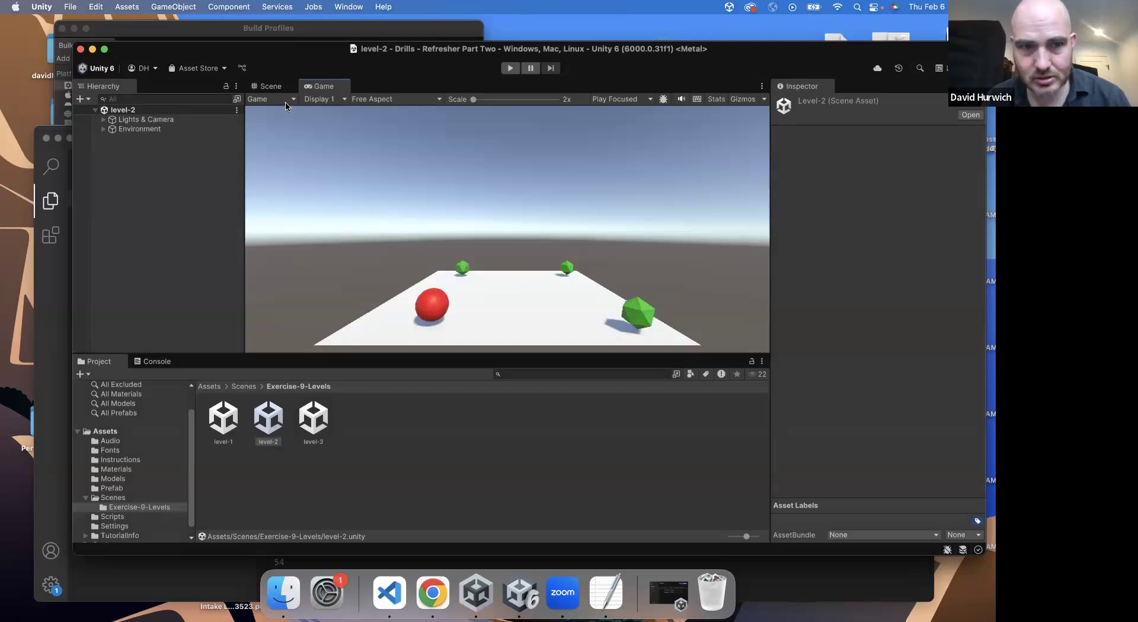
left_click(267, 86)
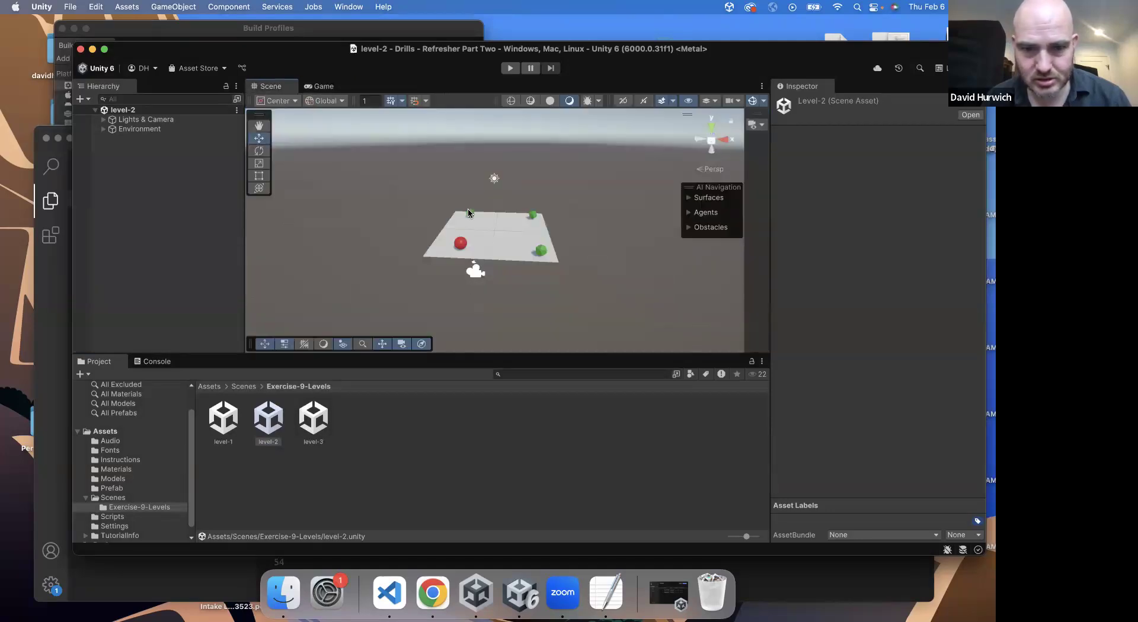
left_click(468, 212)
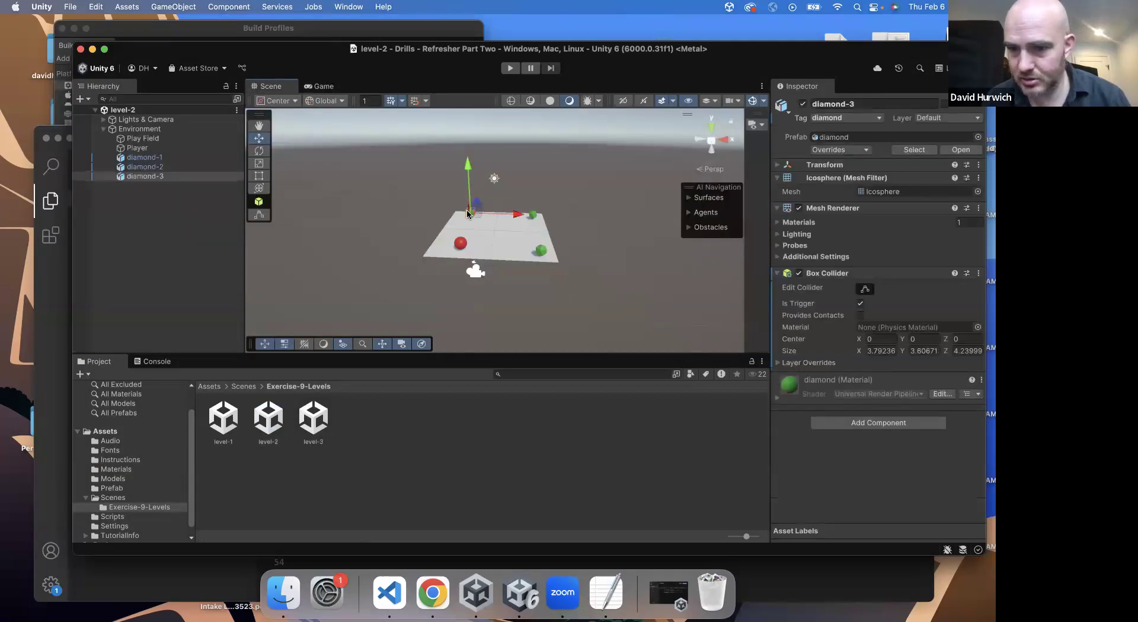
left_click(534, 215)
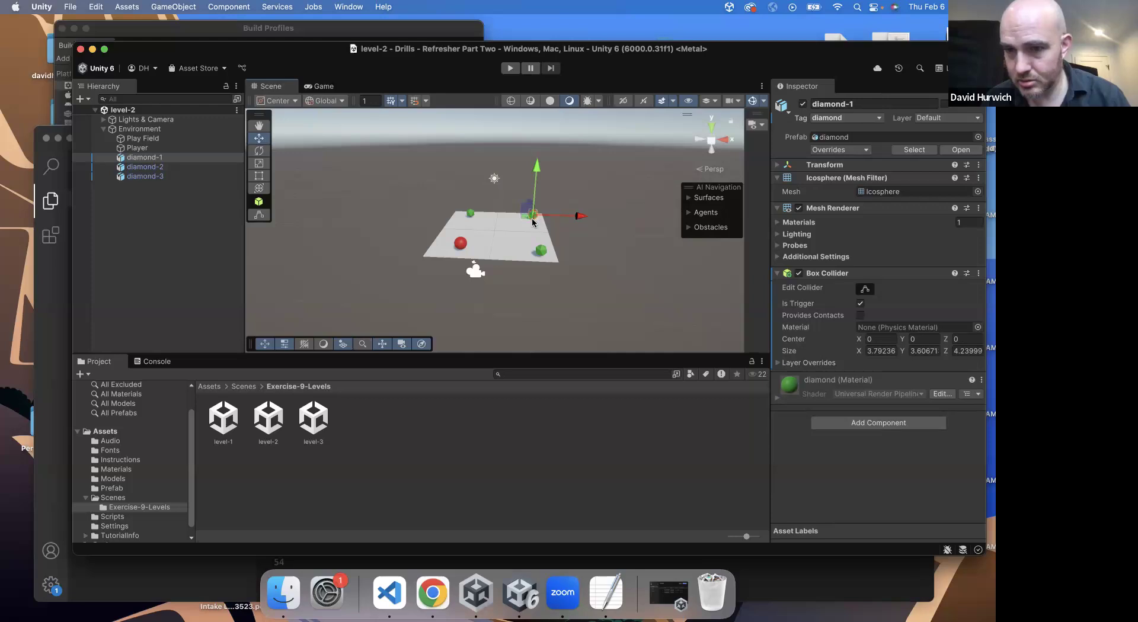
left_click(538, 251)
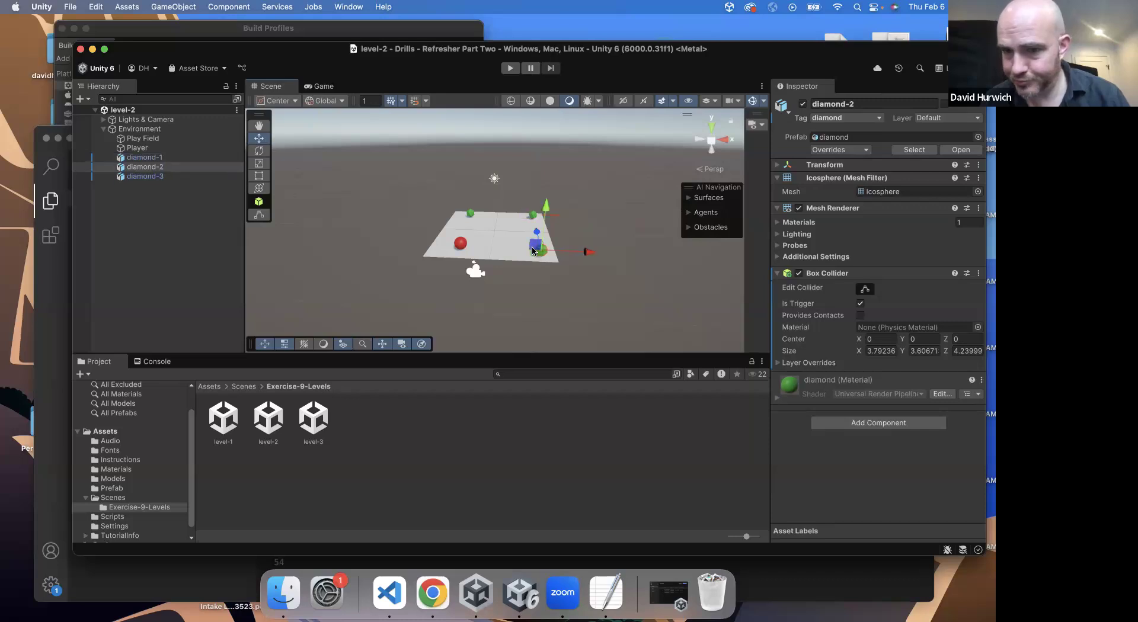
Switch to Visual Studio Code and review the variable declarations and OnTriggerEnter code in PlayerMoveScene.cs.
left_click(393, 595)
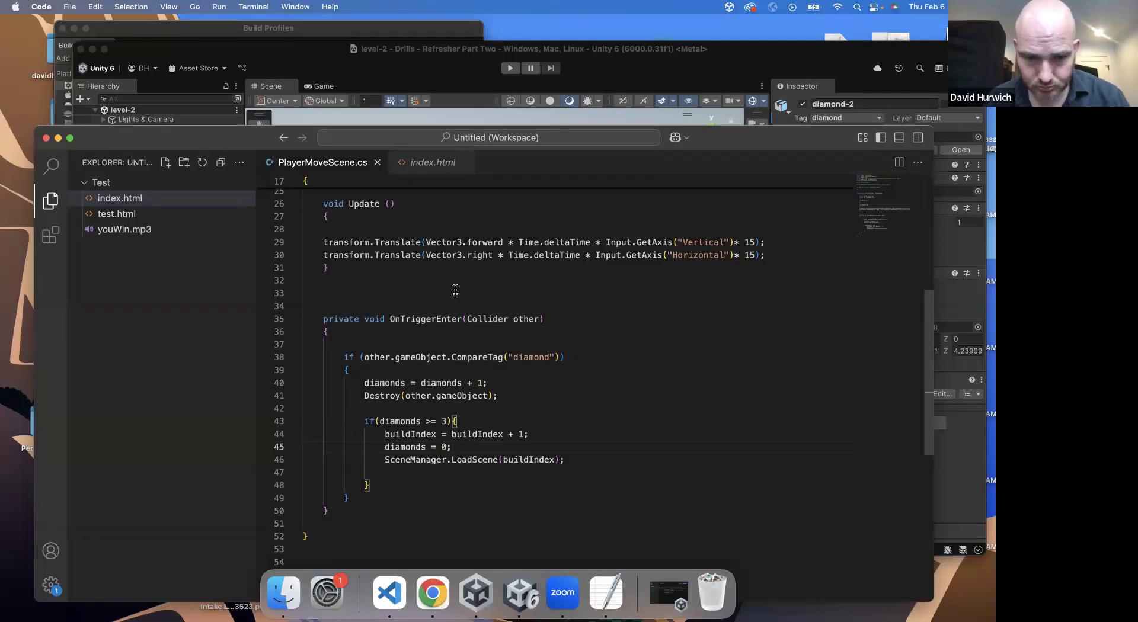
scroll(455, 290, "up", 5)
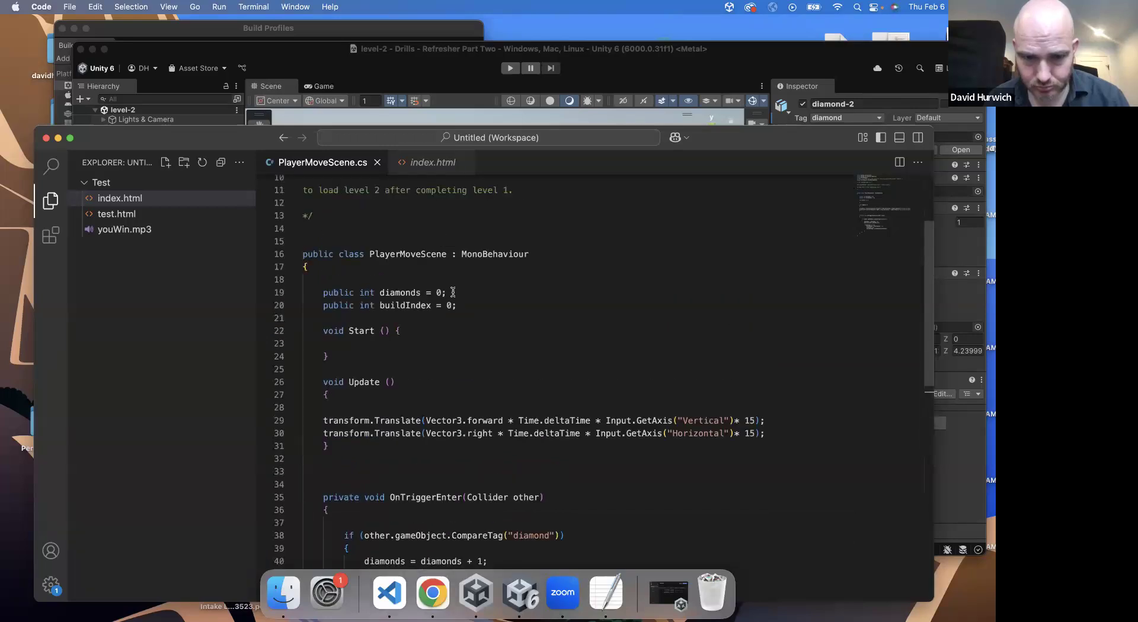
scroll(452, 293, "down", 7)
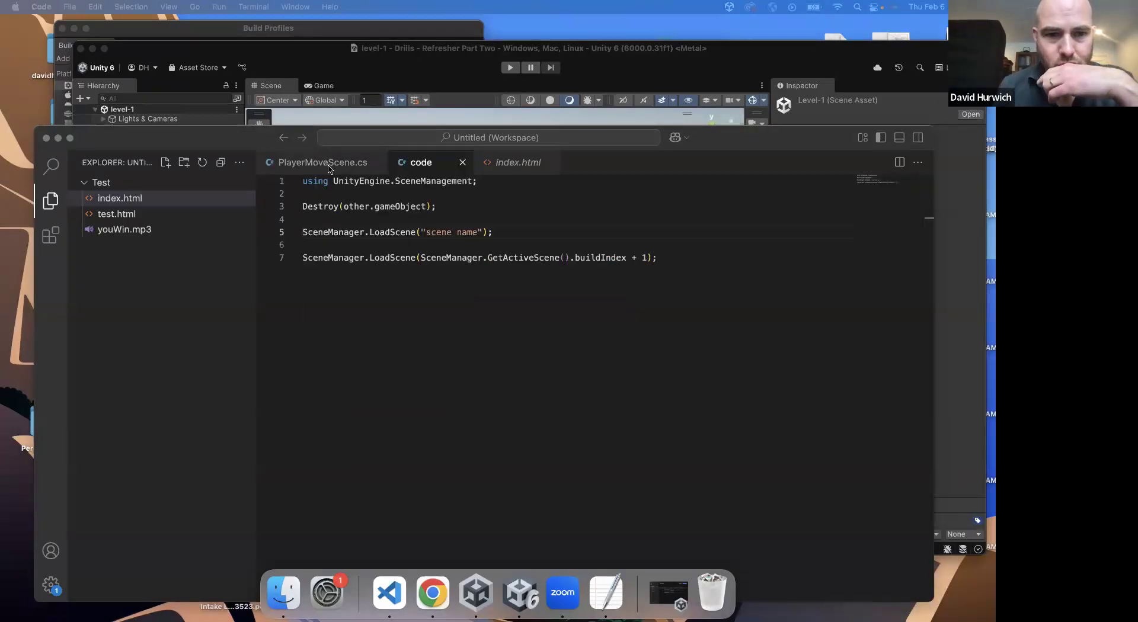
Bring up PlayerMoveScene.cs, highlight the "public int diamonds = 0;" declaration, and switch back to Unity.
left_click(326, 168)
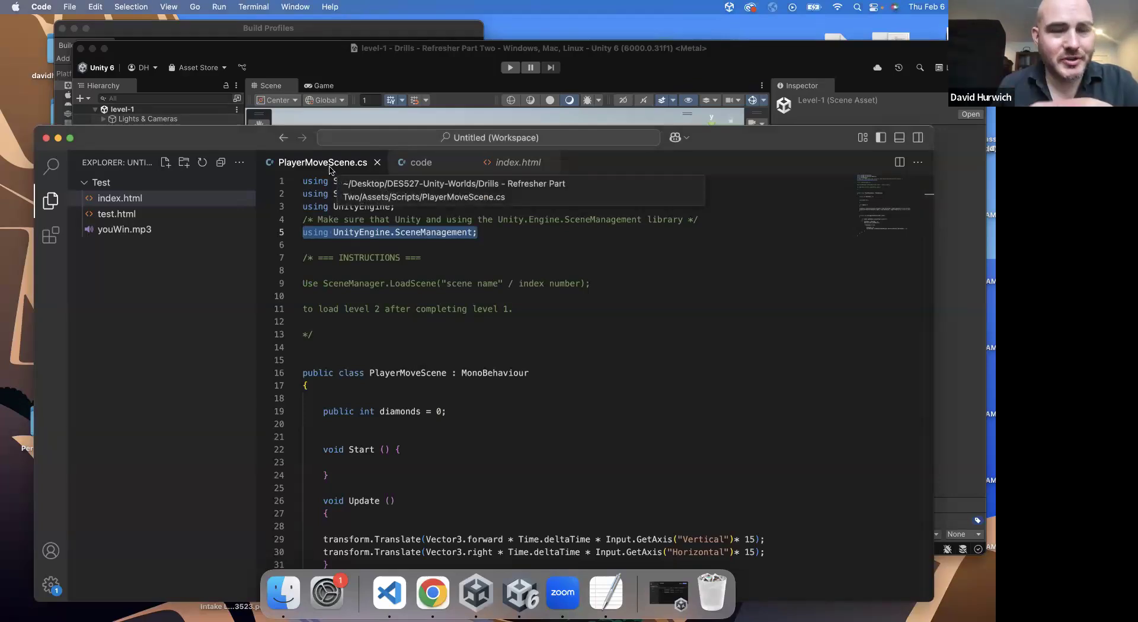
left_click_drag(473, 414, 279, 397)
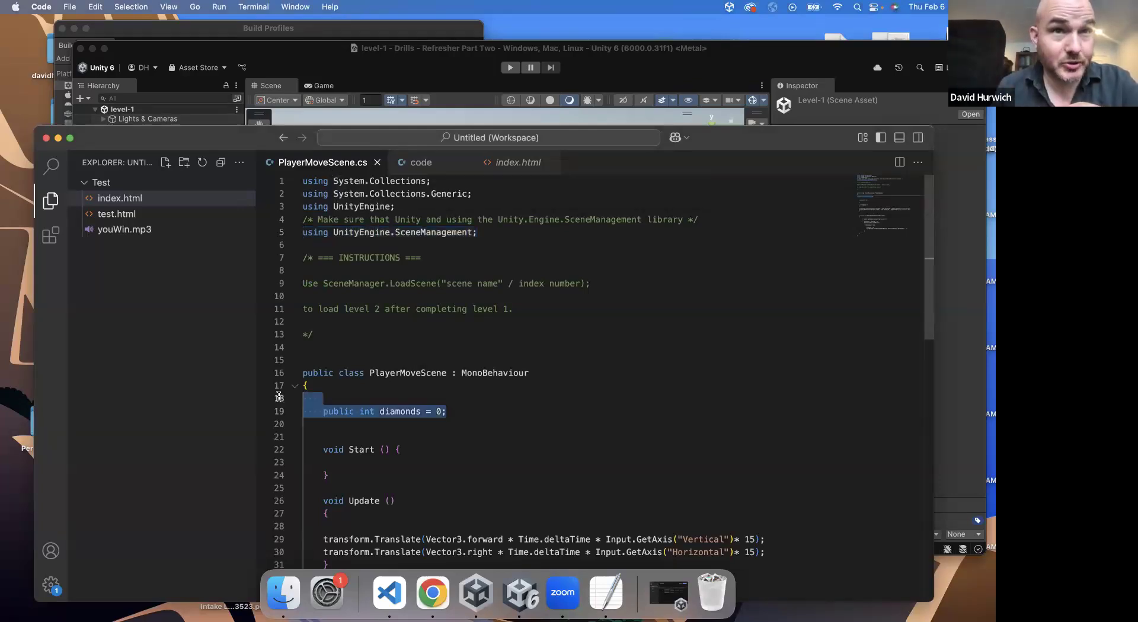
left_click(365, 71)
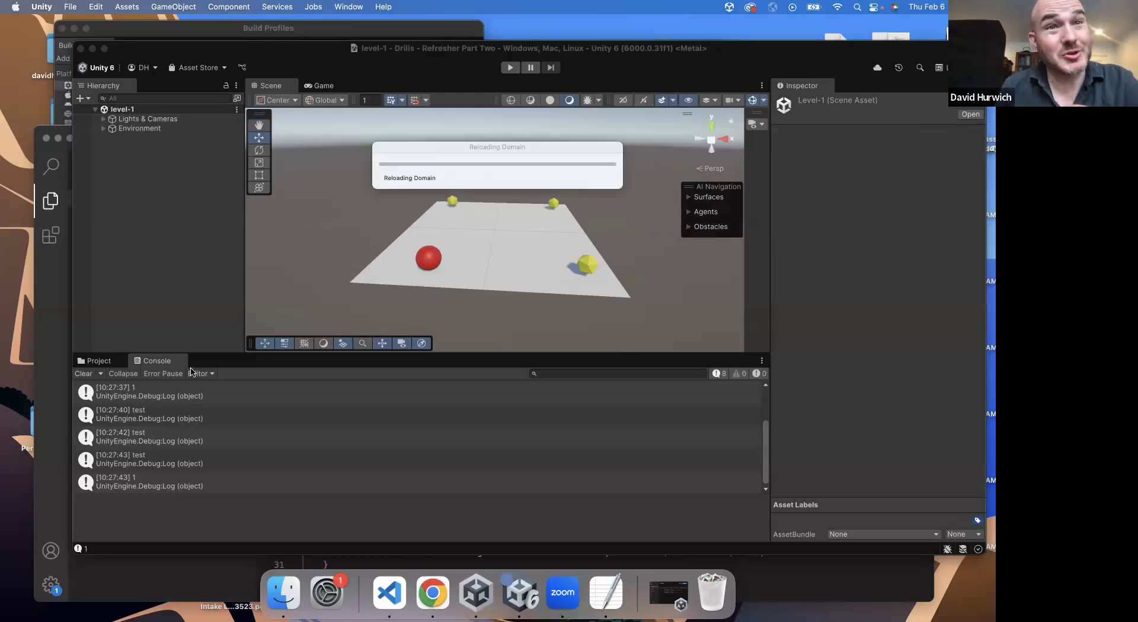
Switch to Visual Studio Code and review the "diamonds >= 3" block in OnTriggerEnter, highlighting the SceneManager.LoadScene call with buildIndex + 1.
left_click(388, 593)
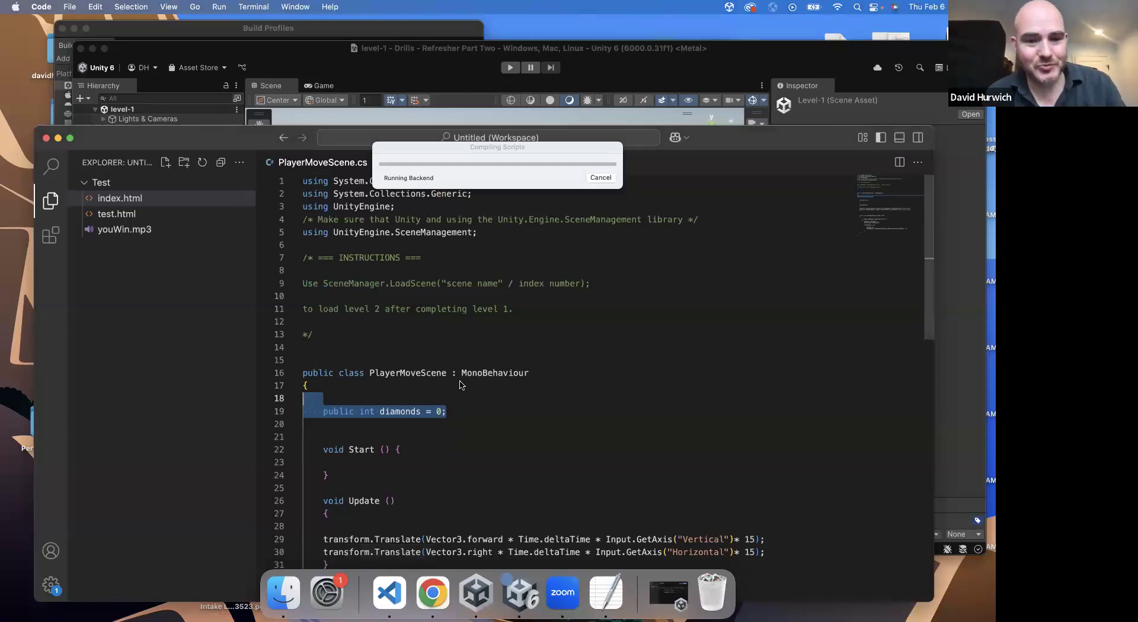
scroll(453, 386, "down", 5)
scroll(454, 386, "down", 5)
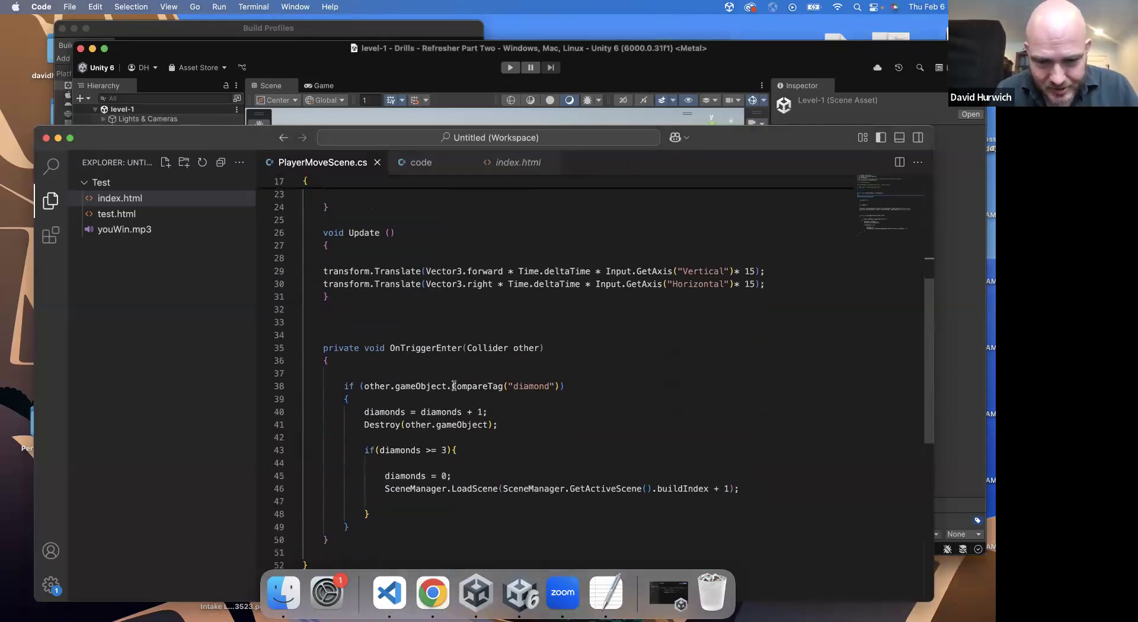
left_click(400, 420)
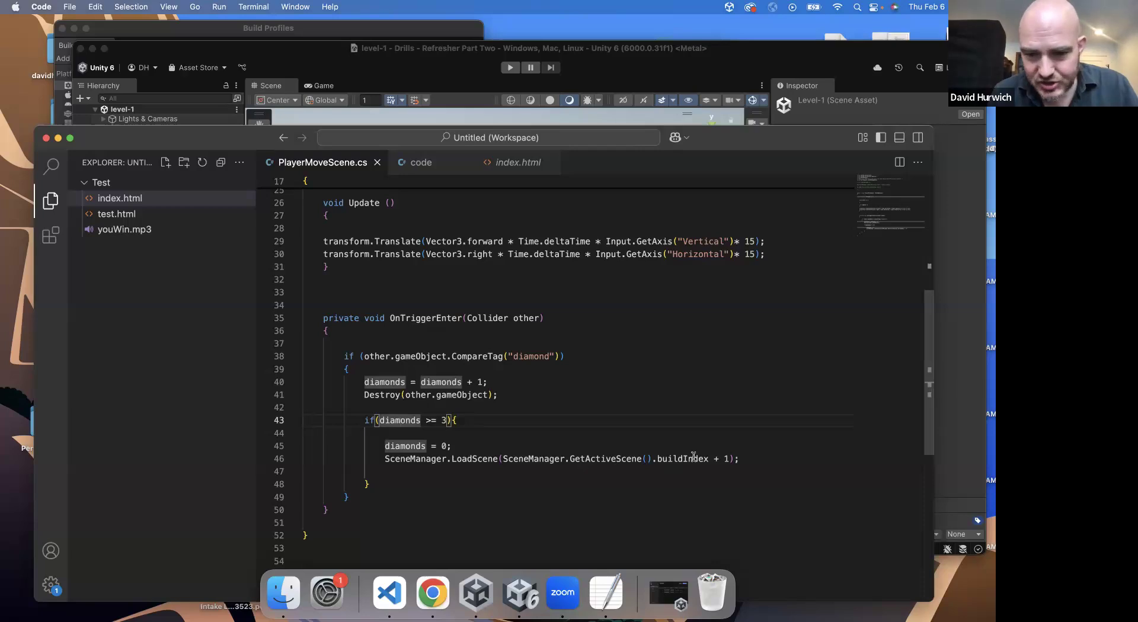
left_click(501, 460)
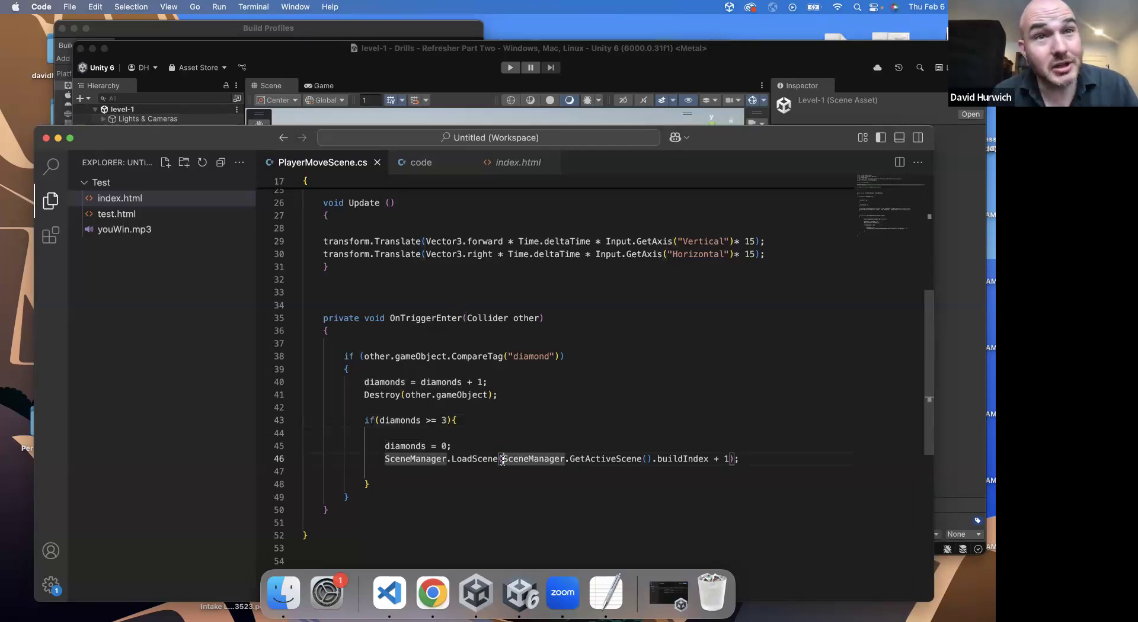
key("Up")
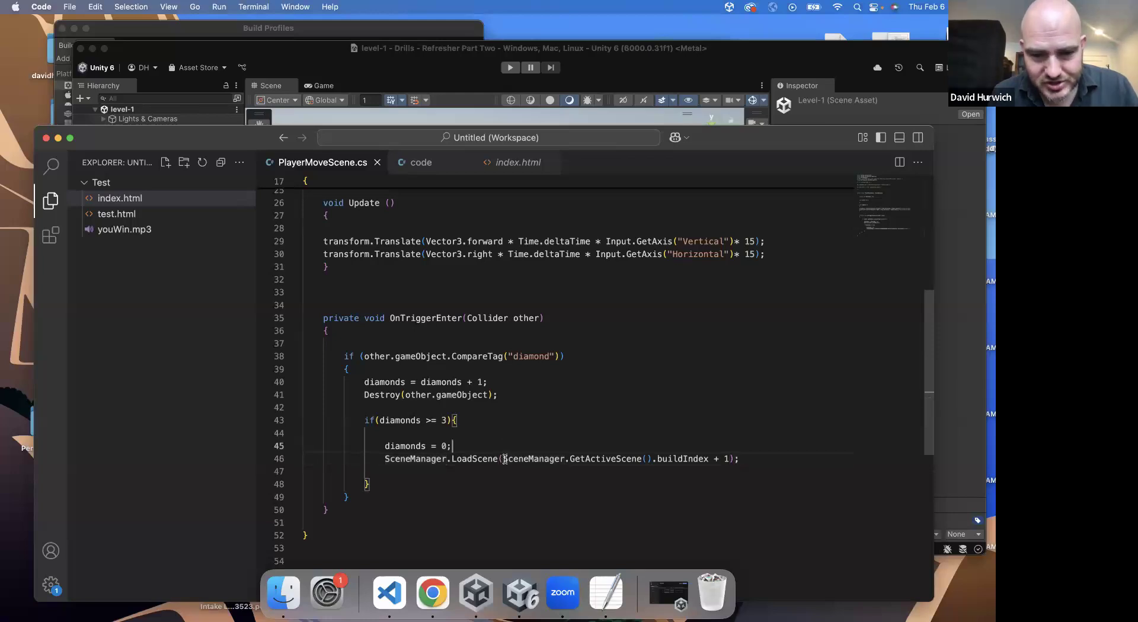
left_click_drag(504, 460, 708, 460)
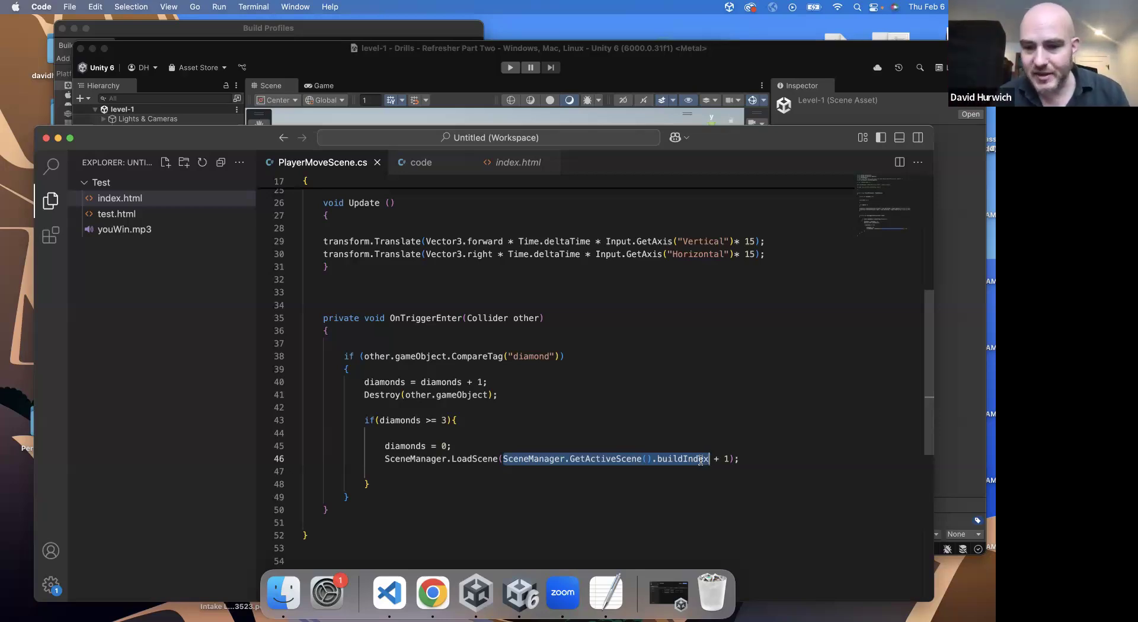
left_click_drag(729, 459, 504, 462)
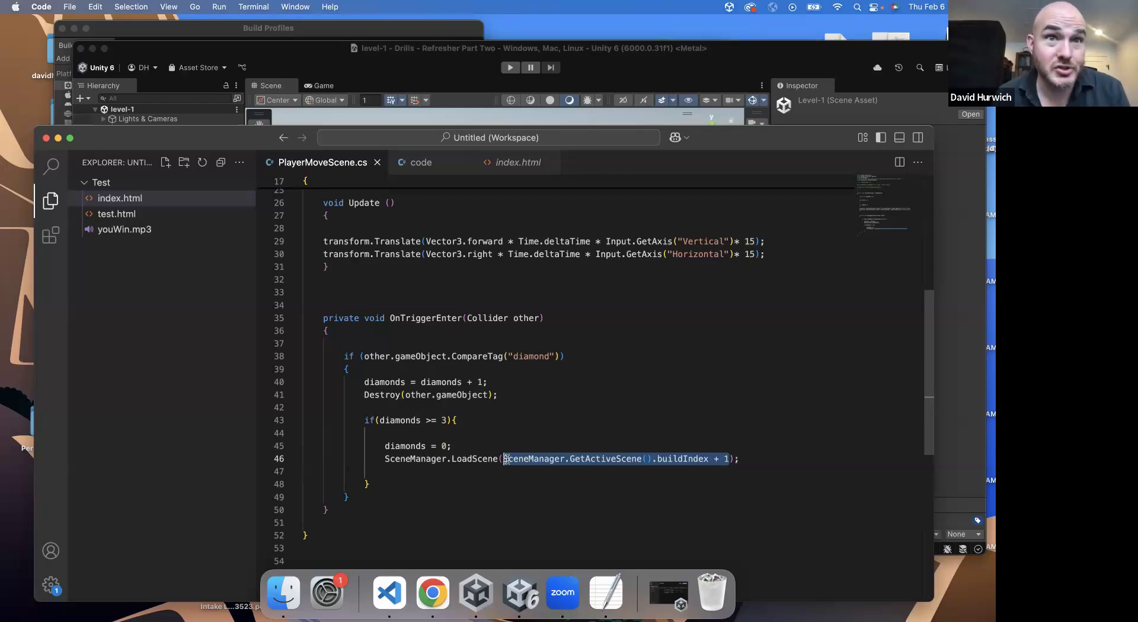
left_click_drag(382, 459, 784, 456)
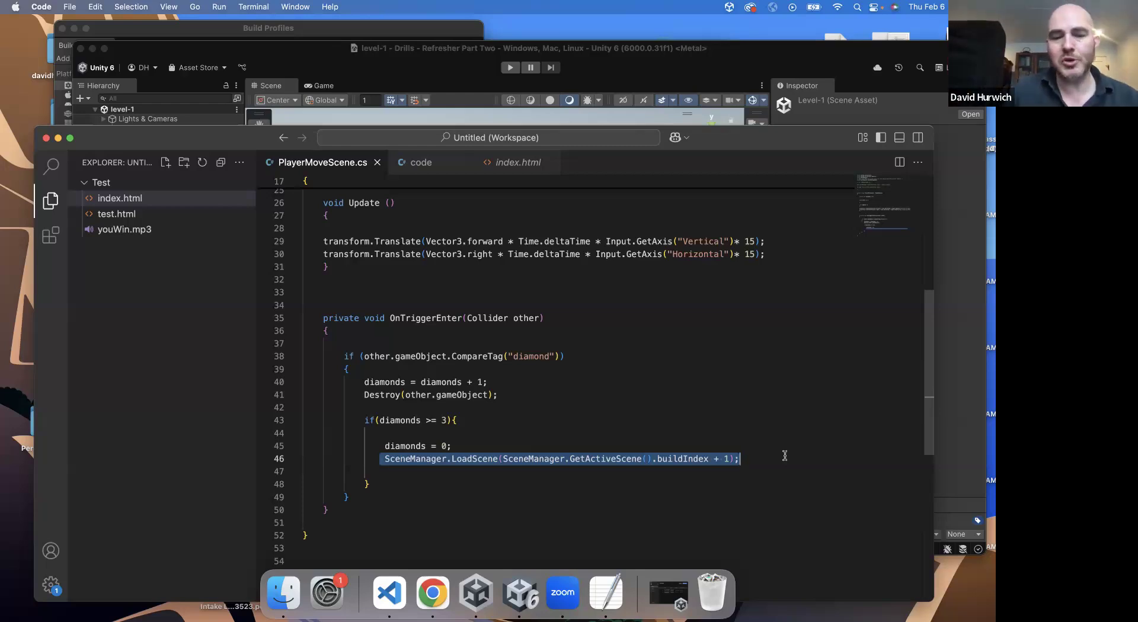
left_click(657, 447)
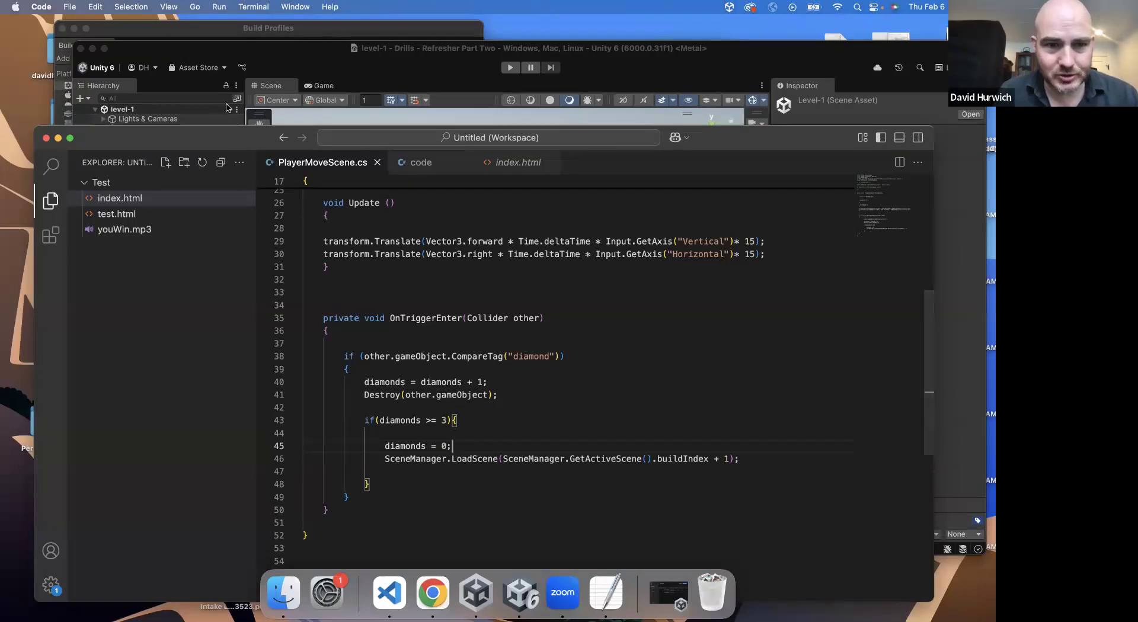
Switch back to Unity, run the game from the level-1 scene and move the ball over the three yellow diamonds.
left_click(289, 118)
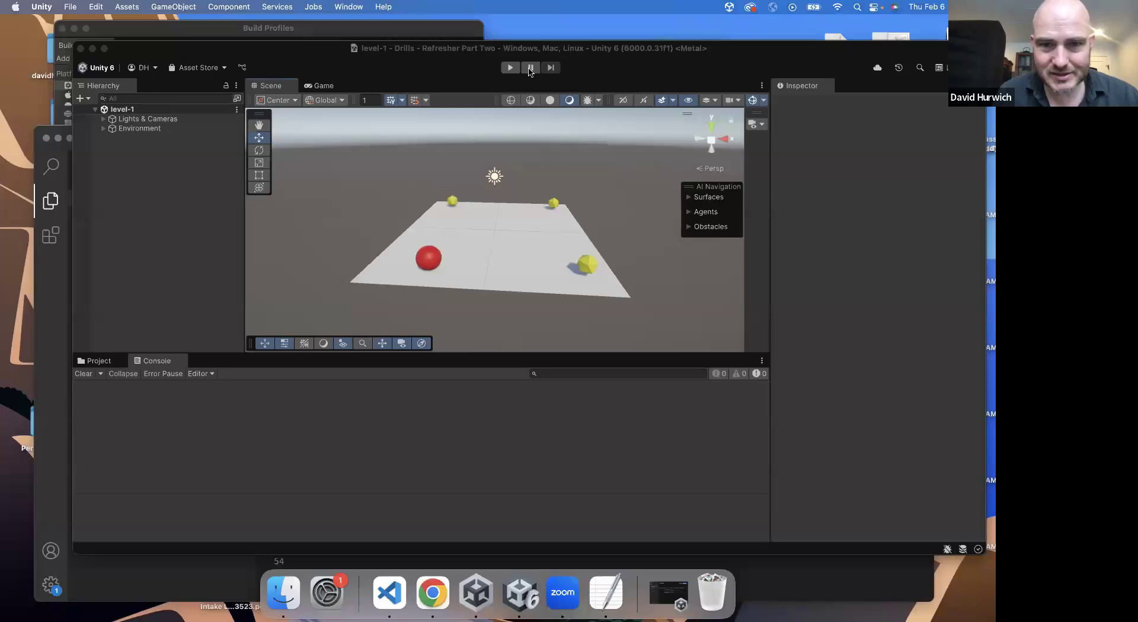
left_click(96, 360)
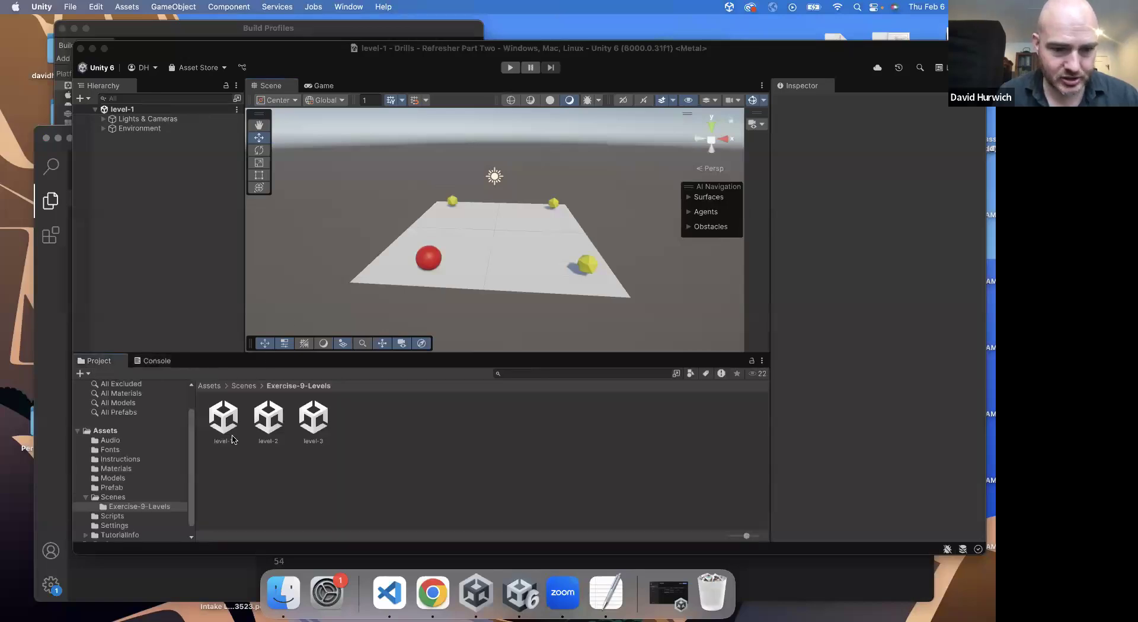
left_click(224, 422)
left_click(509, 69)
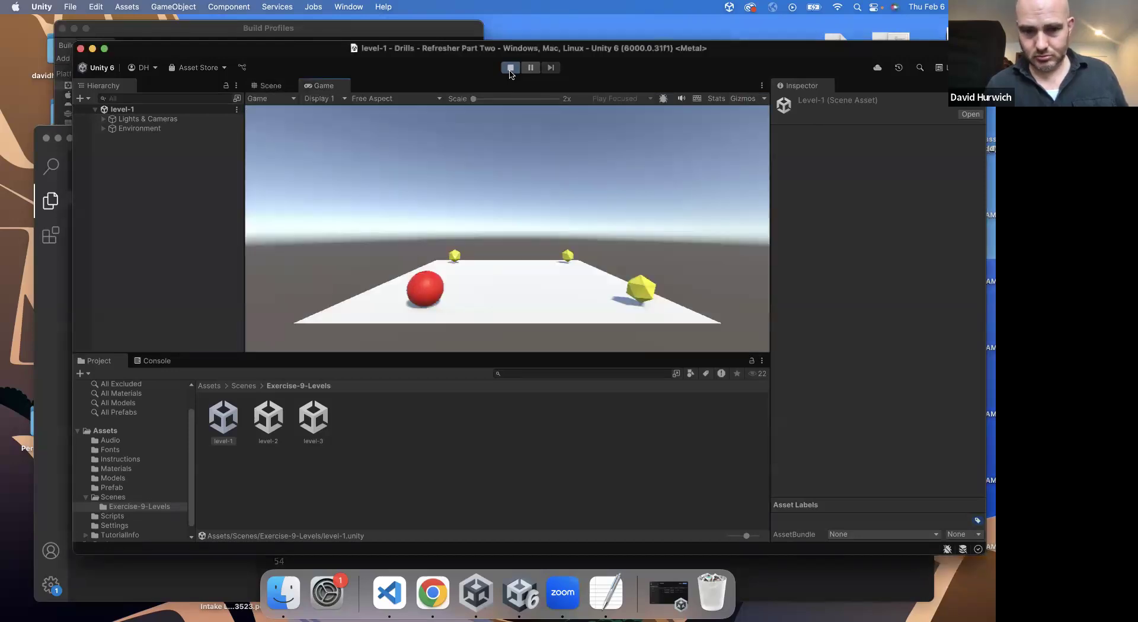
key("Right")
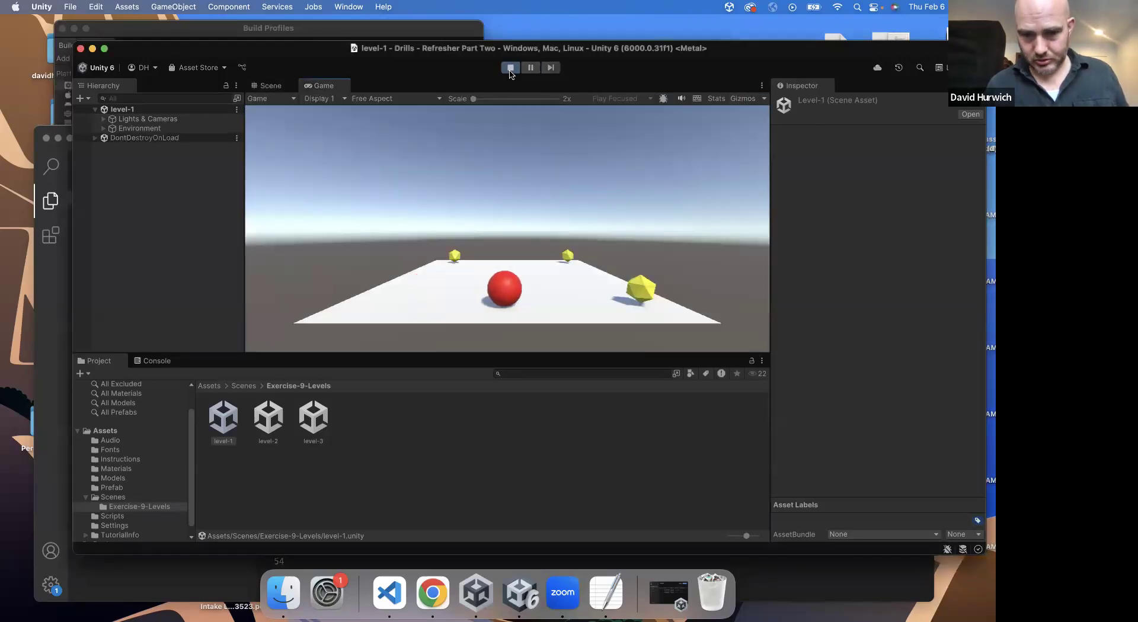
key("Up")
key("Left")
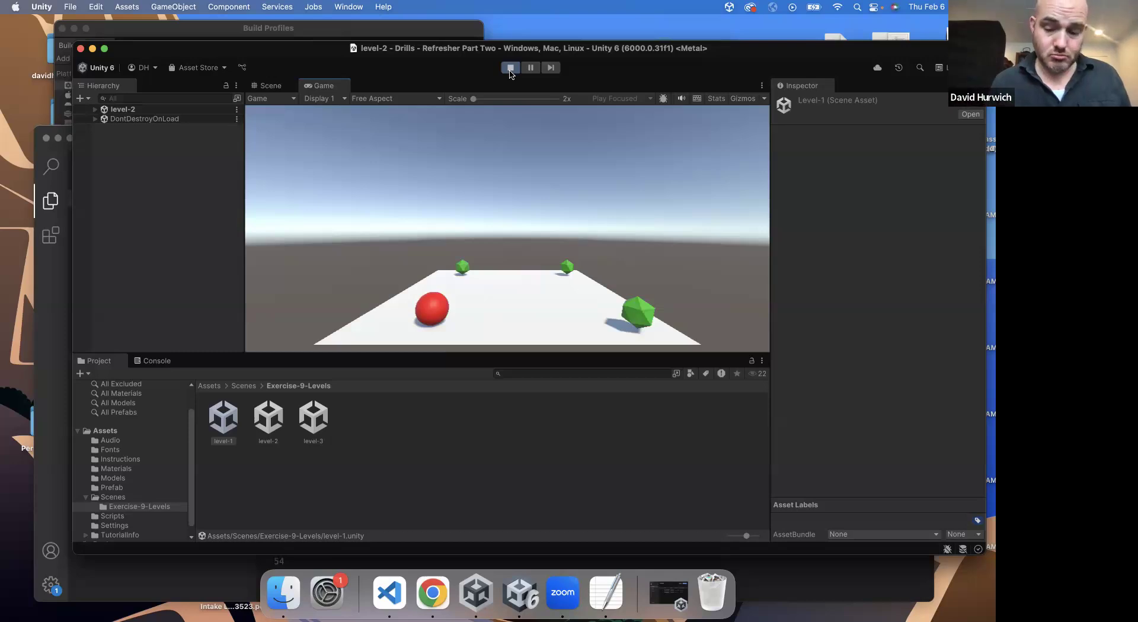
Move the ball over the three green diamonds in level-2 to test loading level-3, and stop the game.
key("Right")
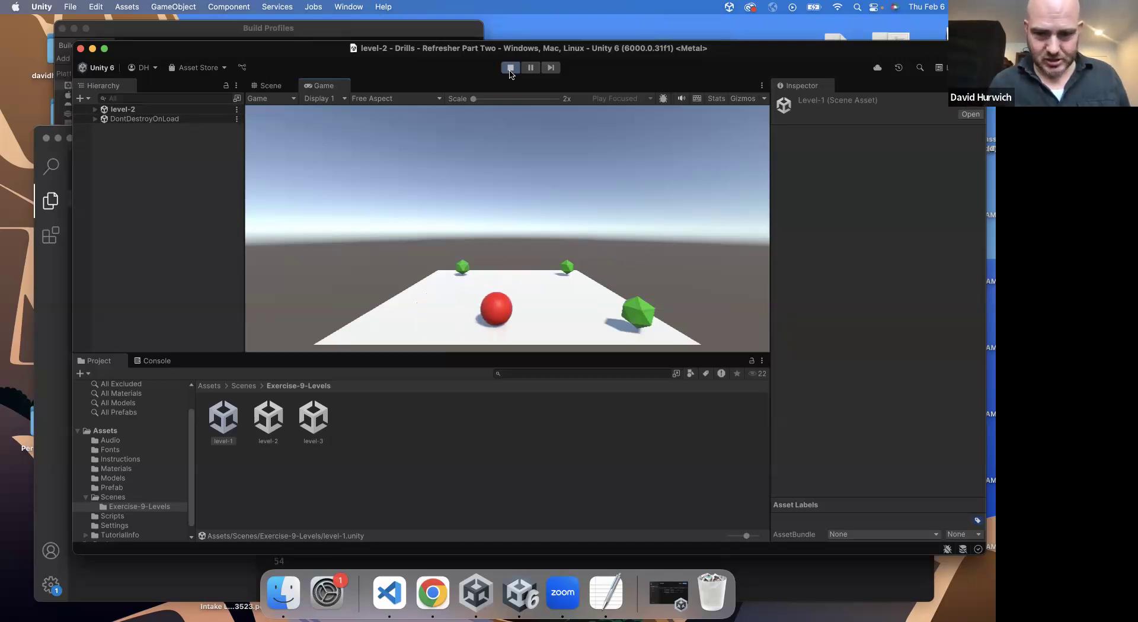
key("Up")
key("Left")
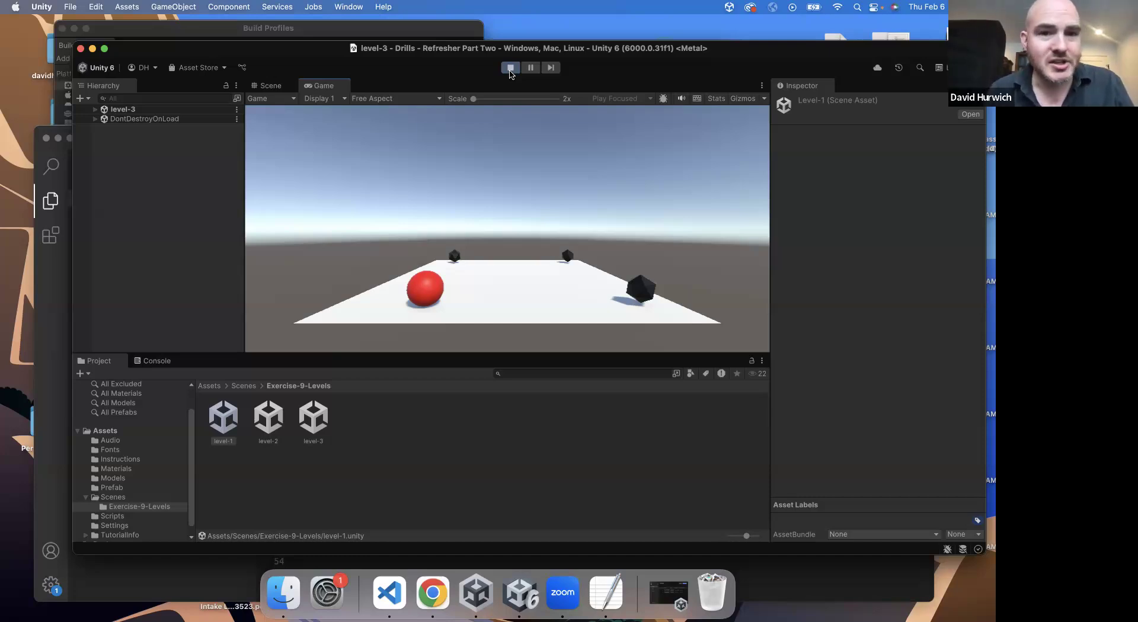
left_click(509, 69)
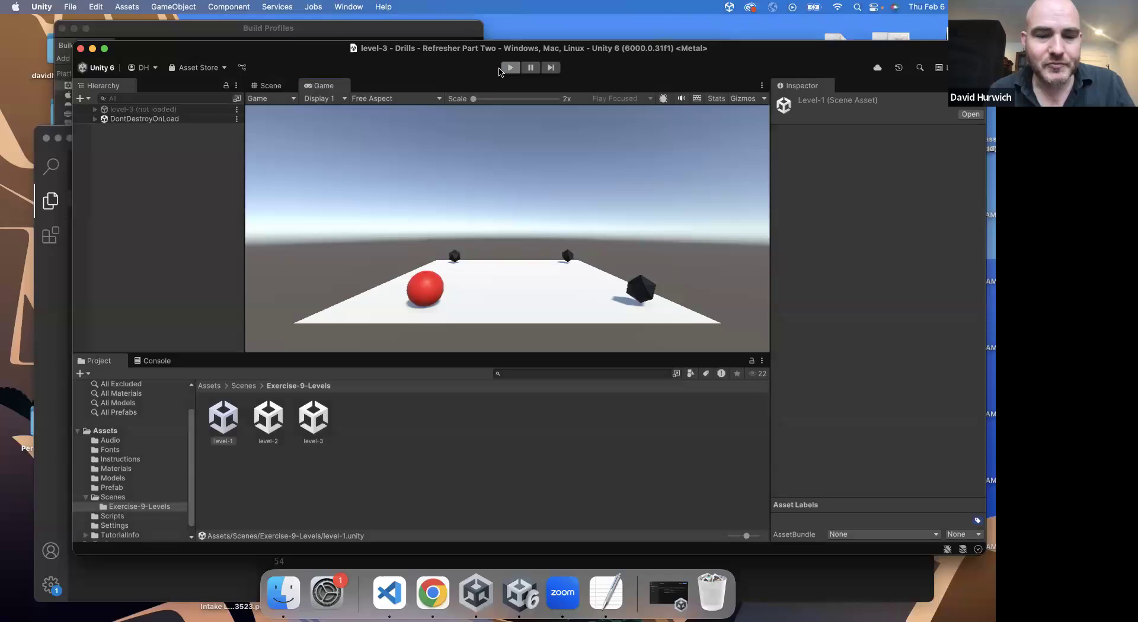